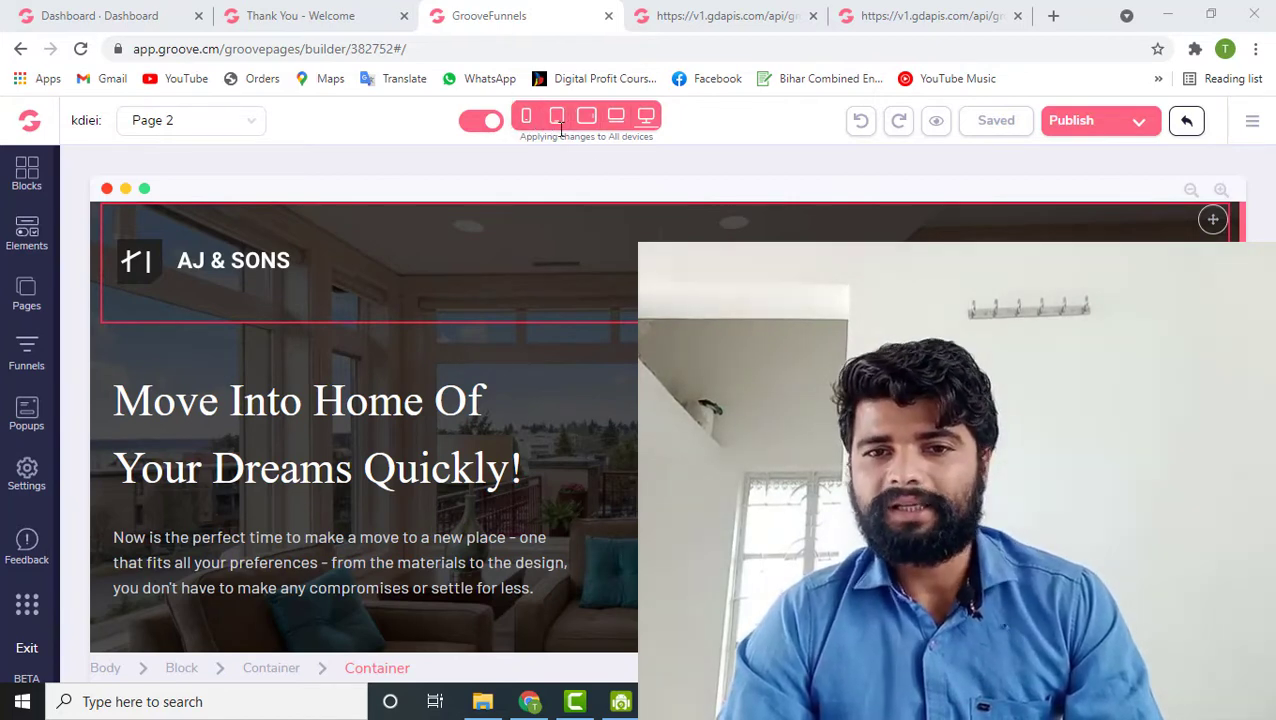
# - Preview Page 2 in the laptop and horizontal tablet layouts, examining the hero and property sections
pyautogui.click(618, 118)
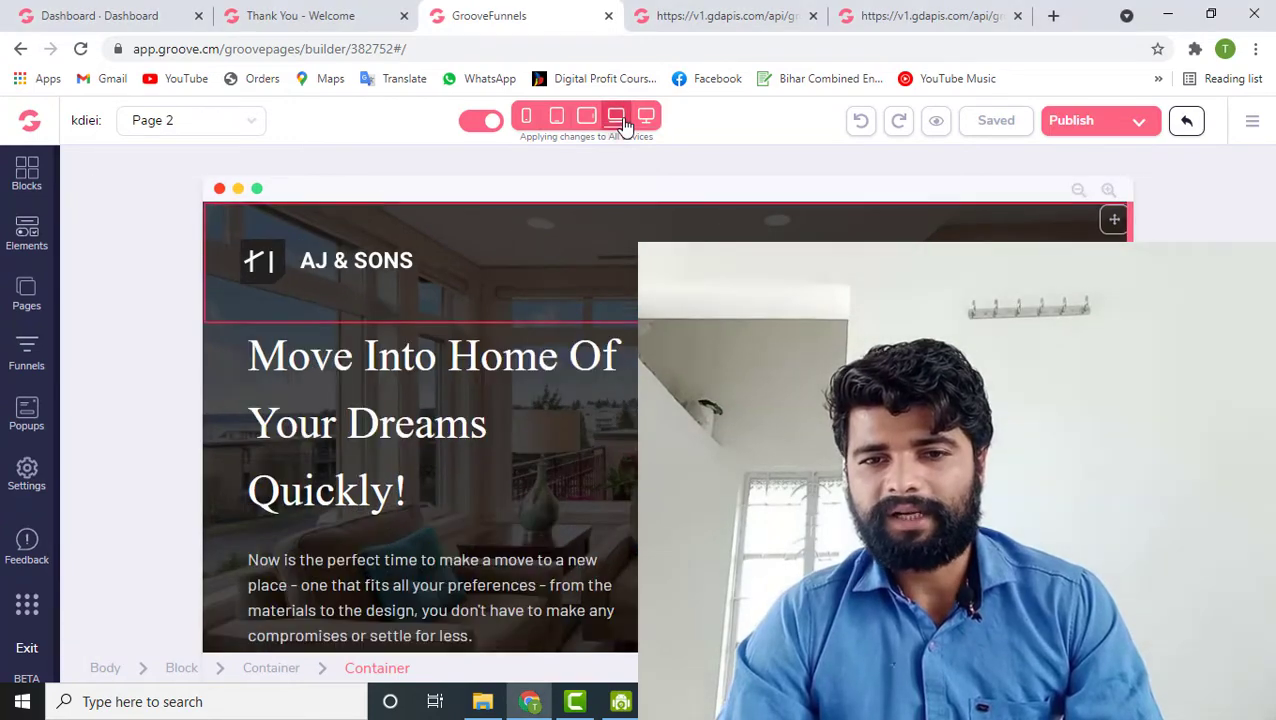
pyautogui.scroll(-6, 565, 404)
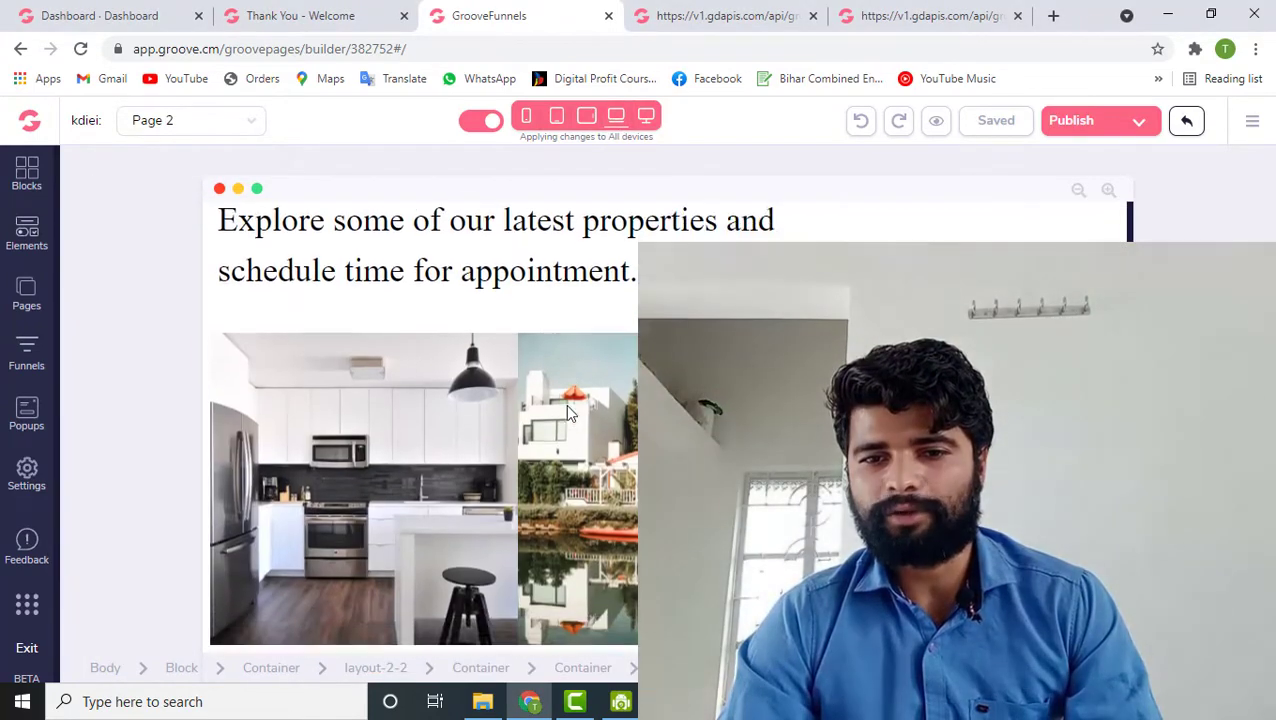
pyautogui.scroll(6, 565, 404)
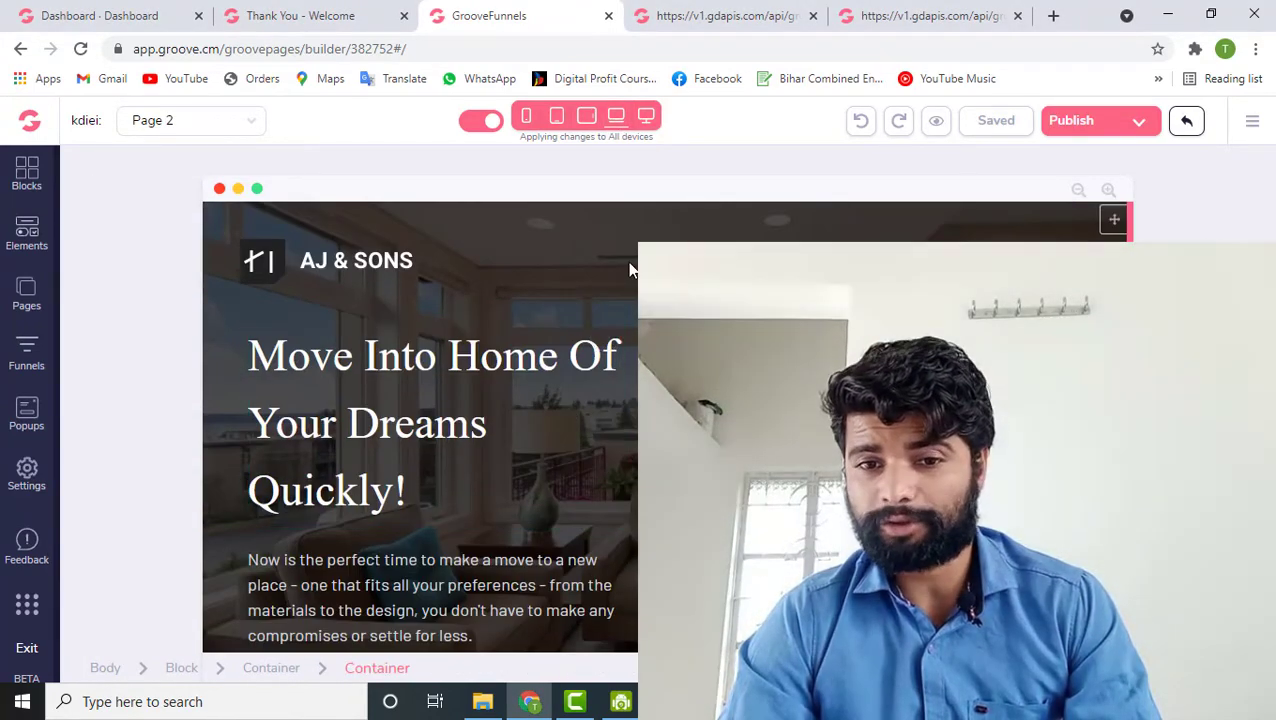
pyautogui.click(586, 120)
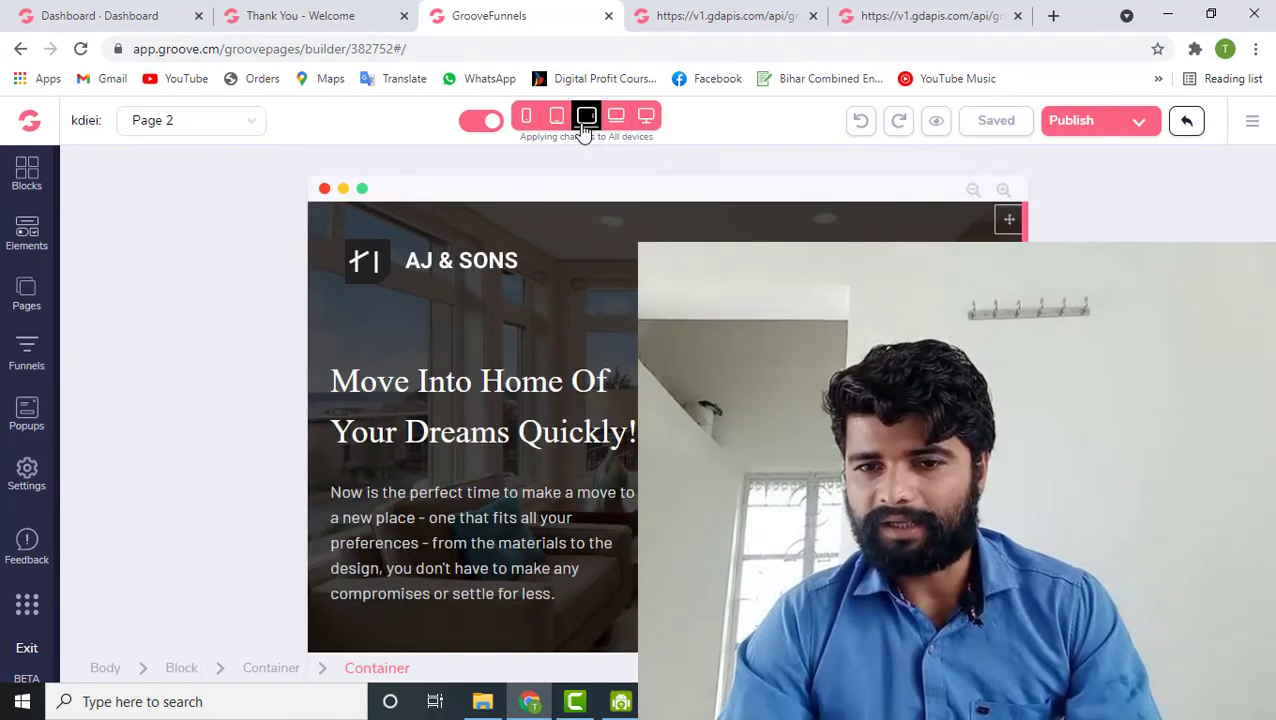
pyautogui.scroll(-4, 632, 336)
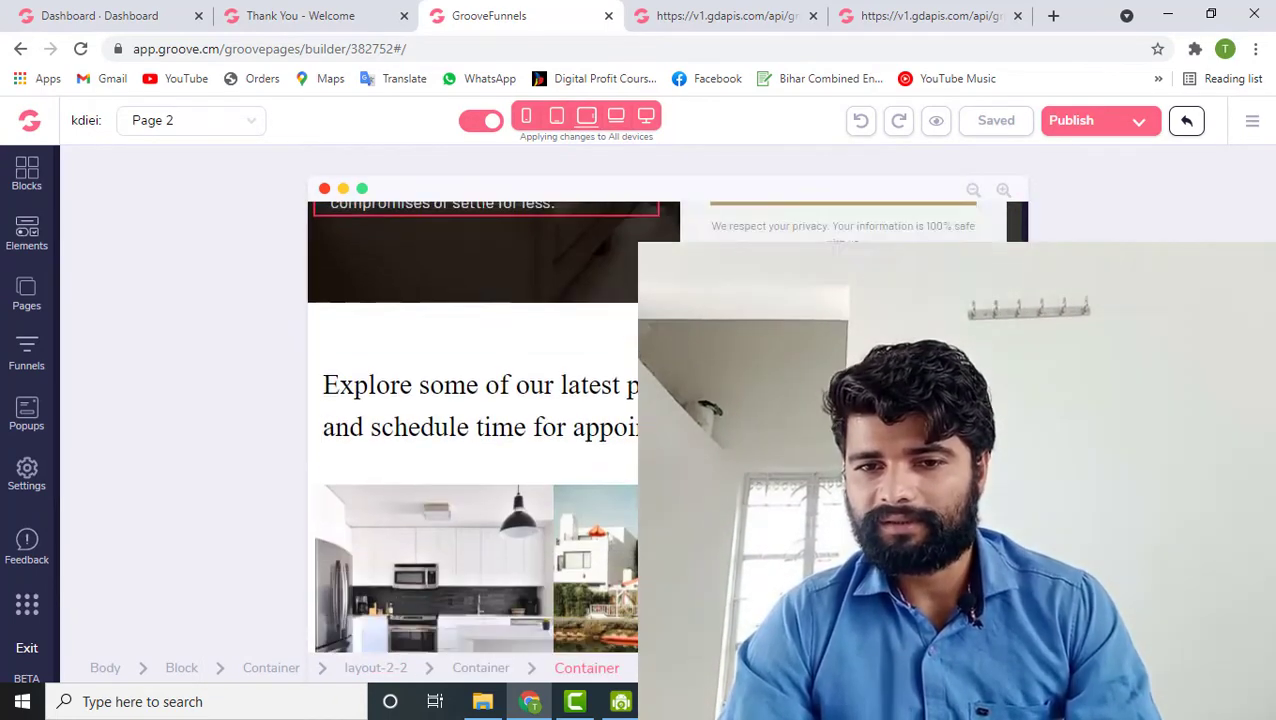
pyautogui.scroll(5, 470, 420)
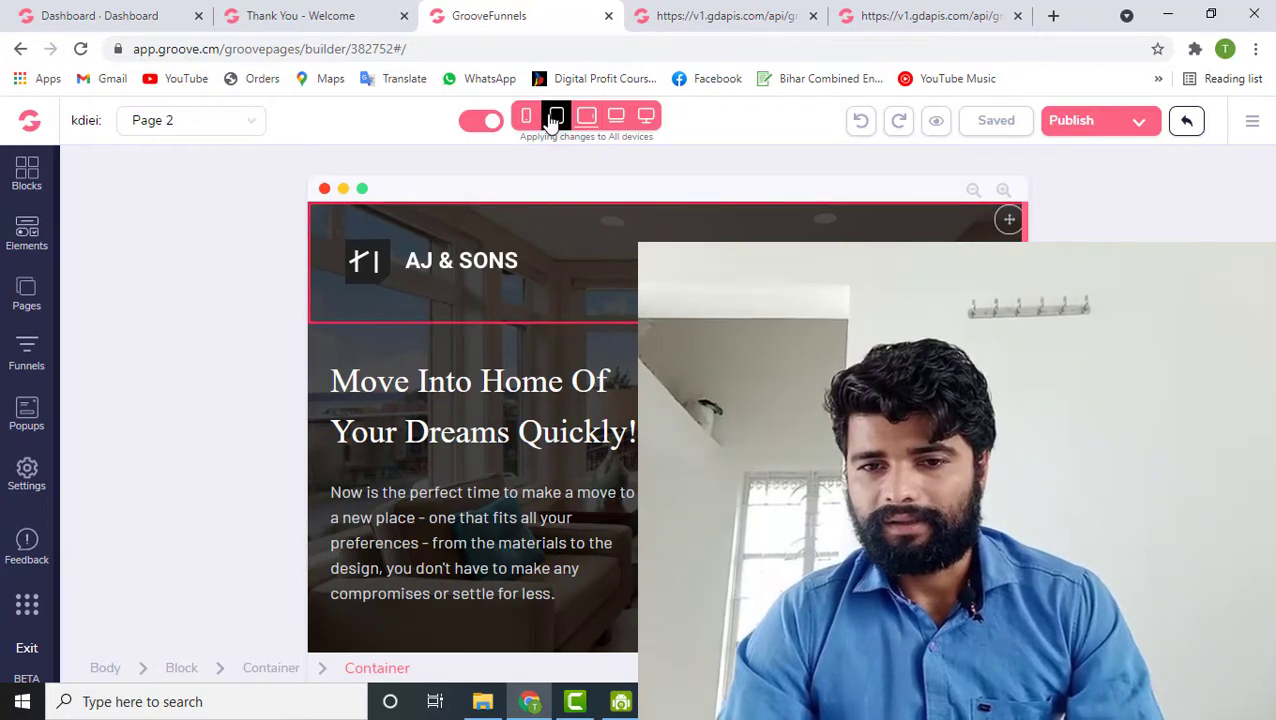
# - Preview Page 2 in the vertical tablet and mobile layouts, examining the hero section and contact form
pyautogui.click(551, 118)
pyautogui.scroll(-5, 612, 396)
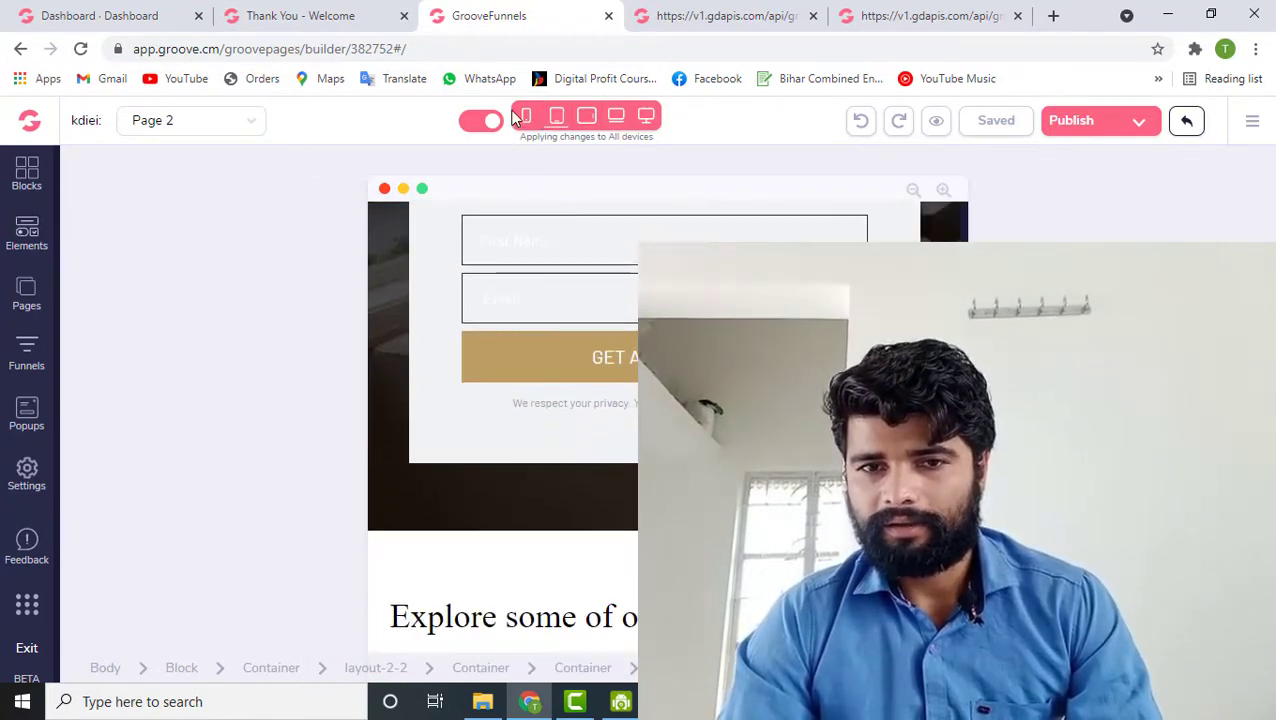
pyautogui.click(523, 117)
pyautogui.scroll(5, 551, 314)
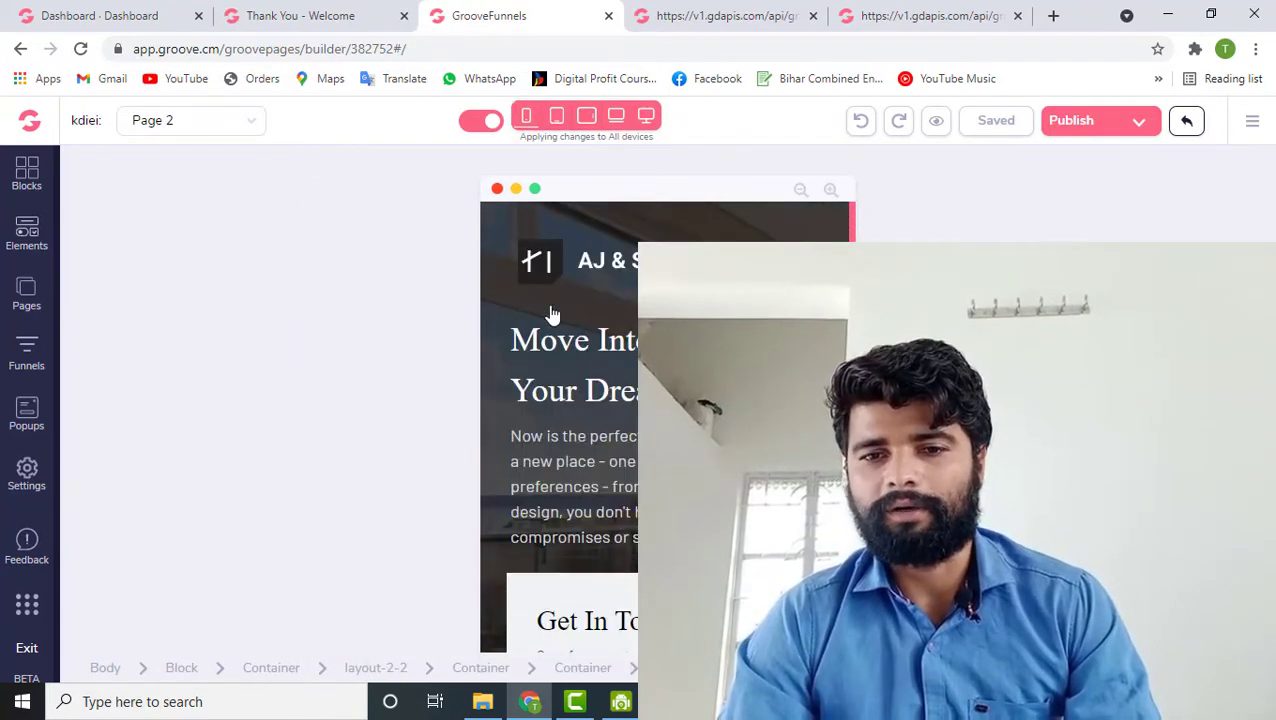
pyautogui.scroll(-1, 551, 314)
pyautogui.scroll(1, 551, 314)
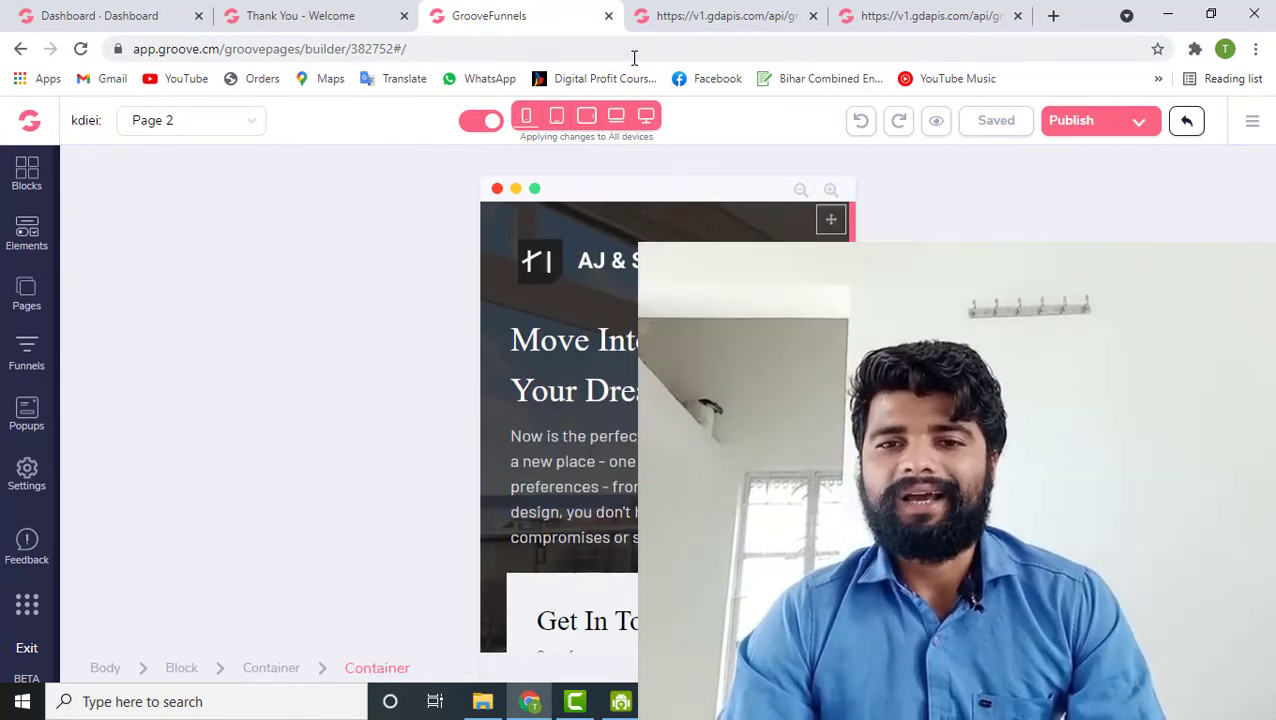
# - Compare the desktop, laptop and horizontal tablet previews of the page
pyautogui.click(647, 117)
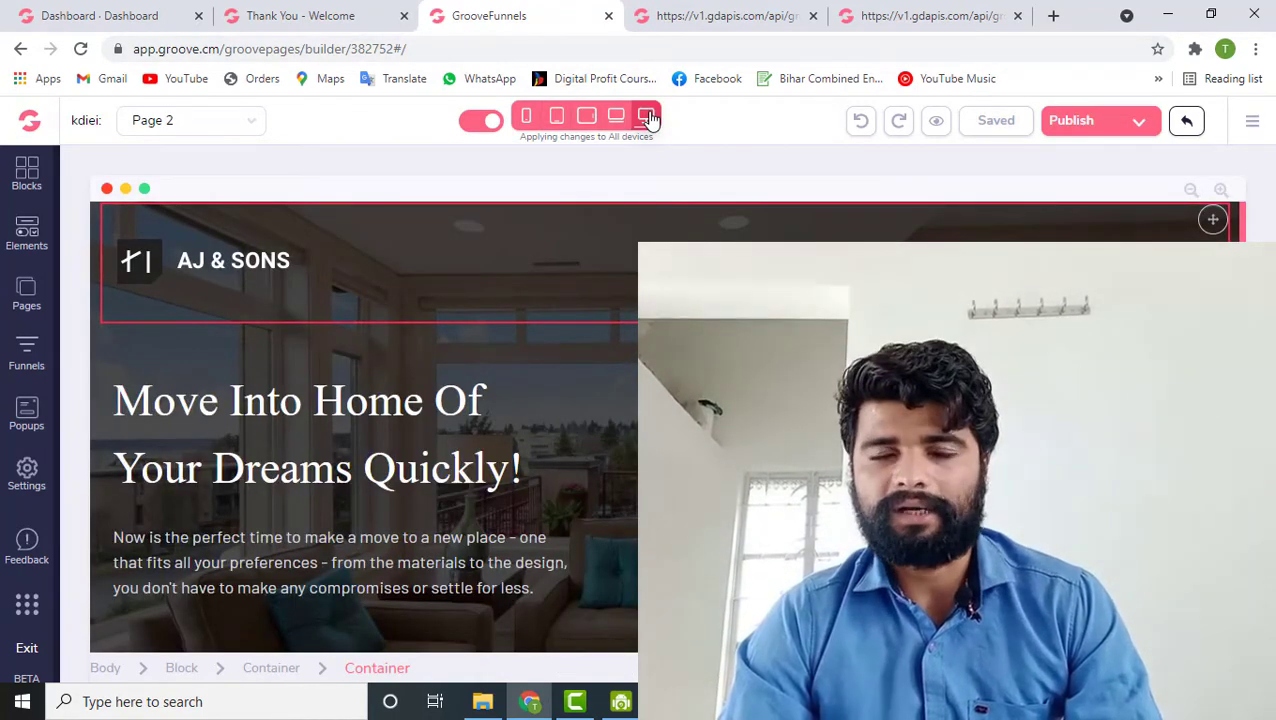
pyautogui.click(616, 117)
pyautogui.click(647, 117)
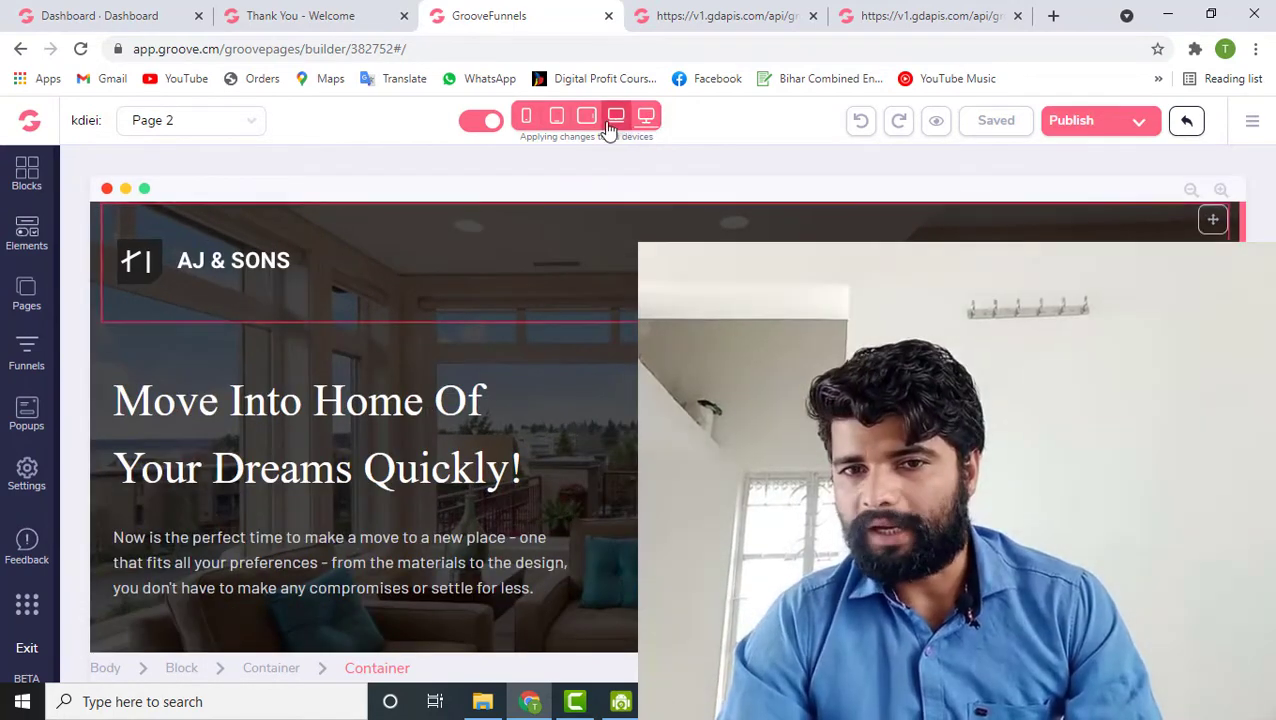
pyautogui.click(590, 120)
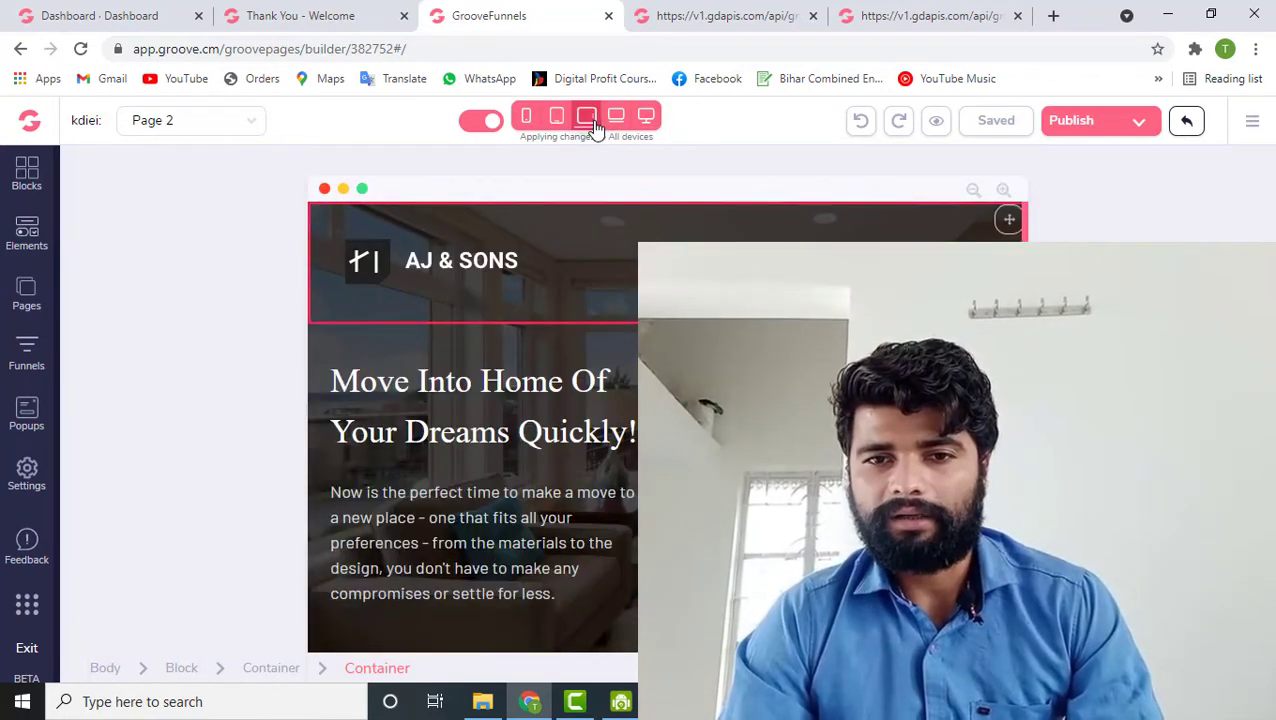
pyautogui.click(624, 369)
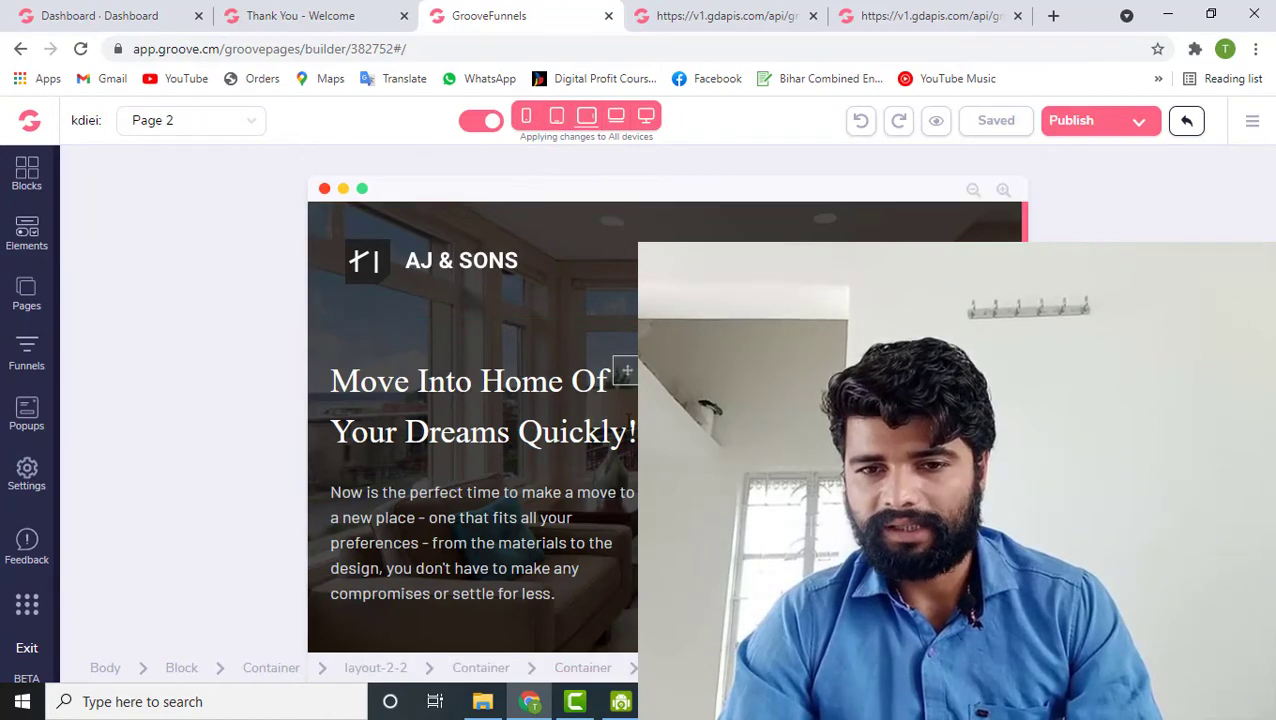
pyautogui.scroll(-5, 625, 390)
pyautogui.scroll(6, 625, 400)
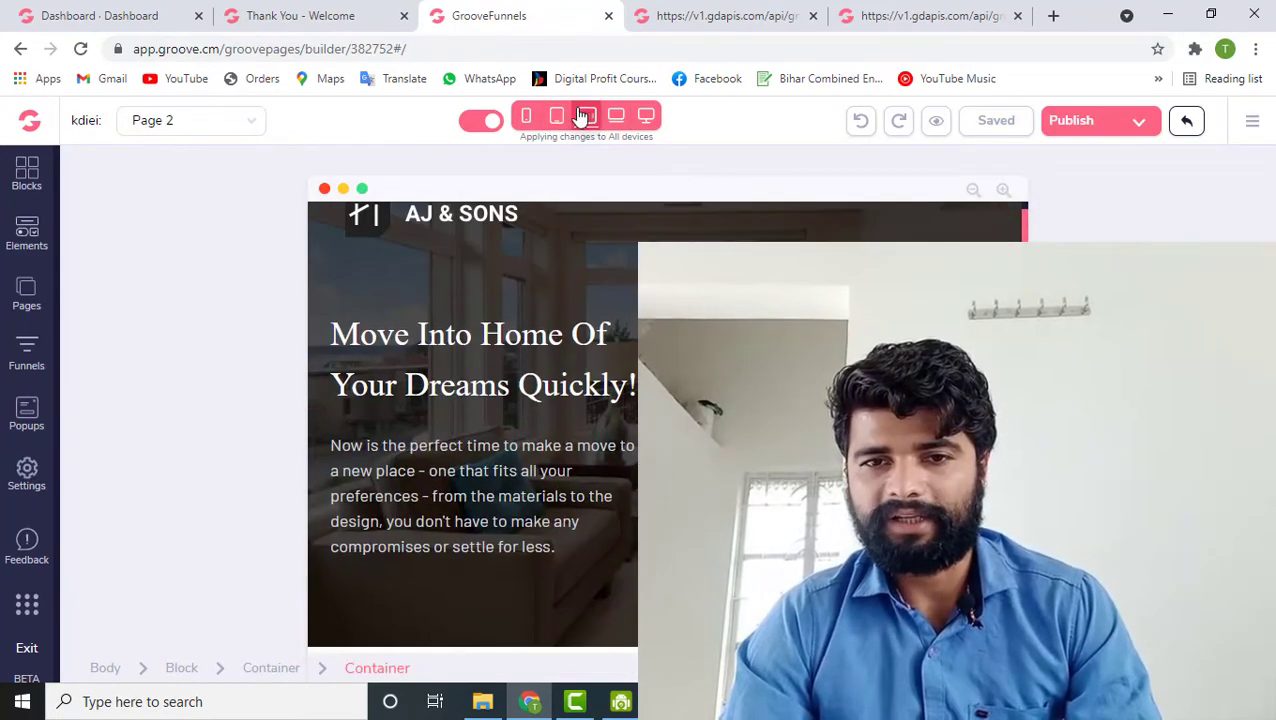
# - Examine how the contact form and property sections stack in the vertical tablet and mobile previews
pyautogui.click(557, 117)
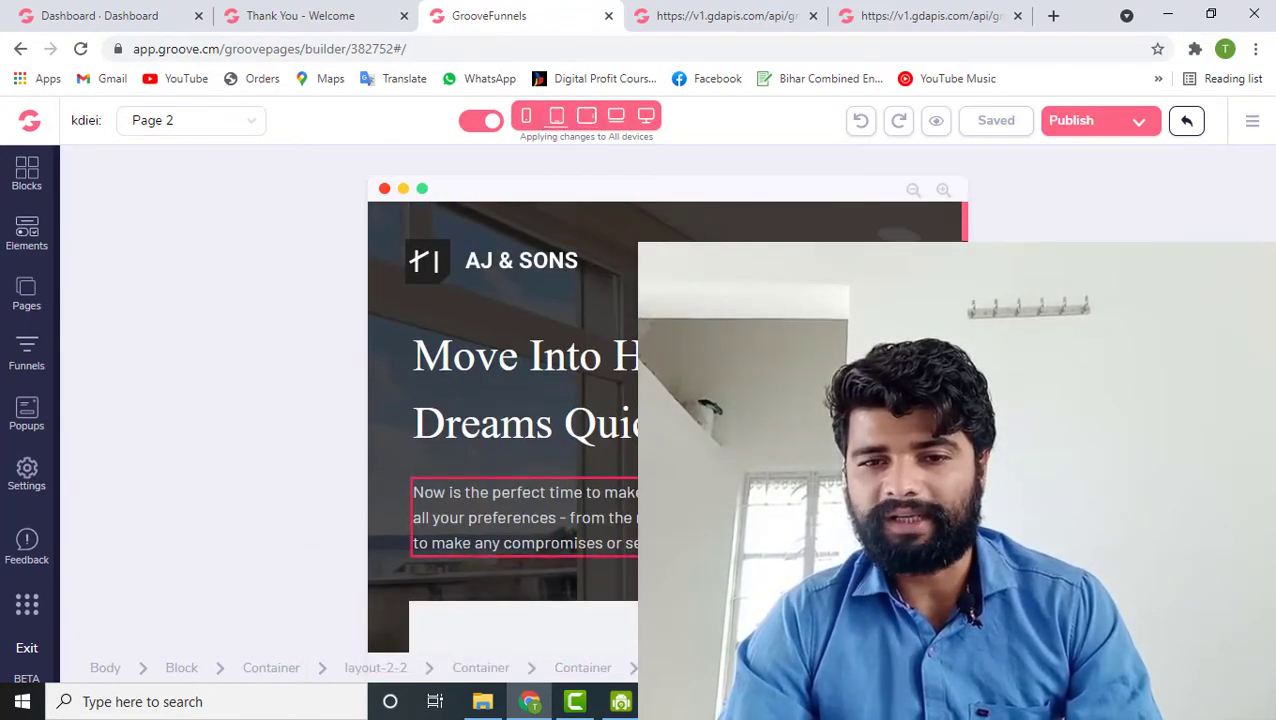
pyautogui.scroll(-10, 513, 181)
pyautogui.scroll(6, 513, 181)
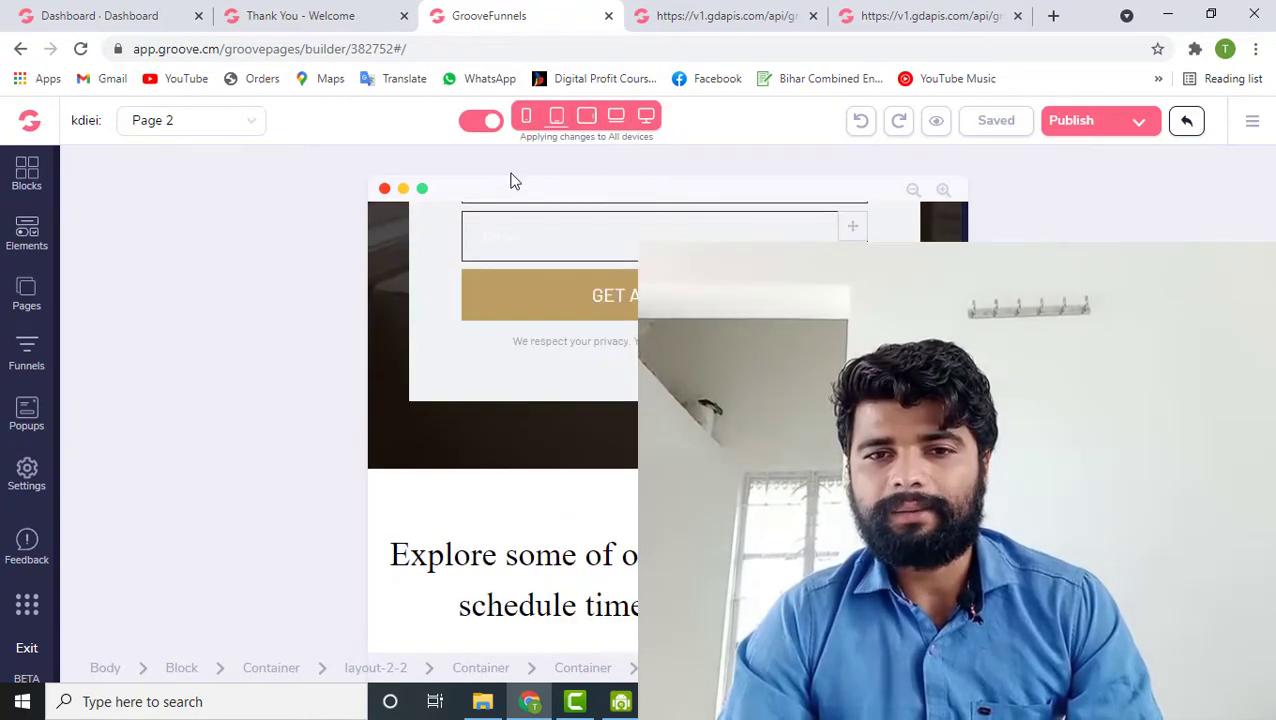
pyautogui.click(528, 117)
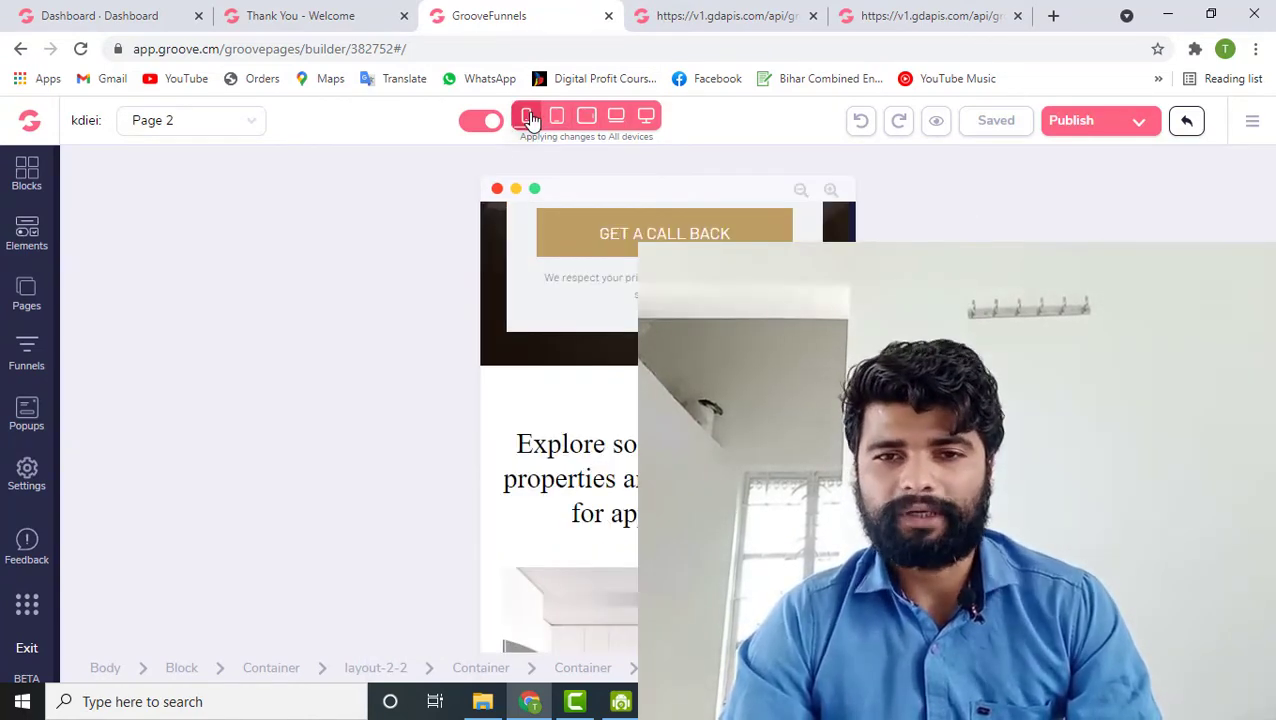
pyautogui.scroll(-3, 625, 350)
pyautogui.scroll(6, 625, 350)
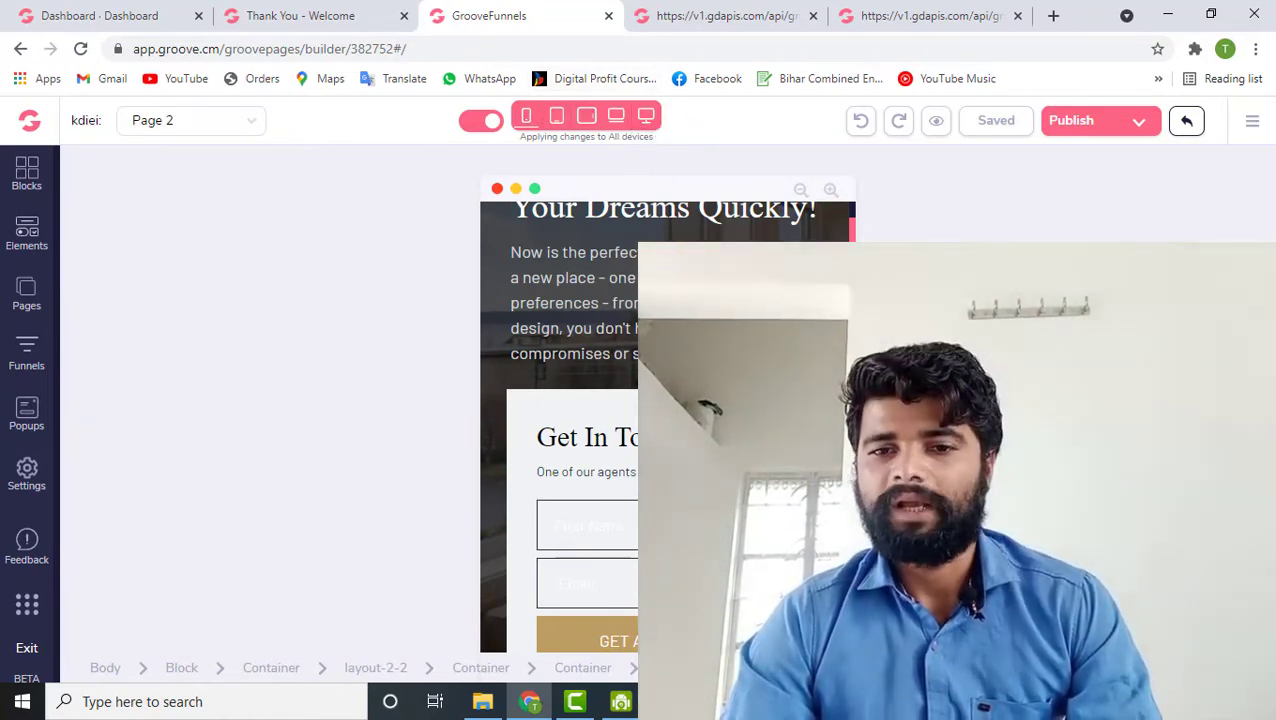
pyautogui.scroll(-3, 560, 425)
pyautogui.scroll(6, 560, 425)
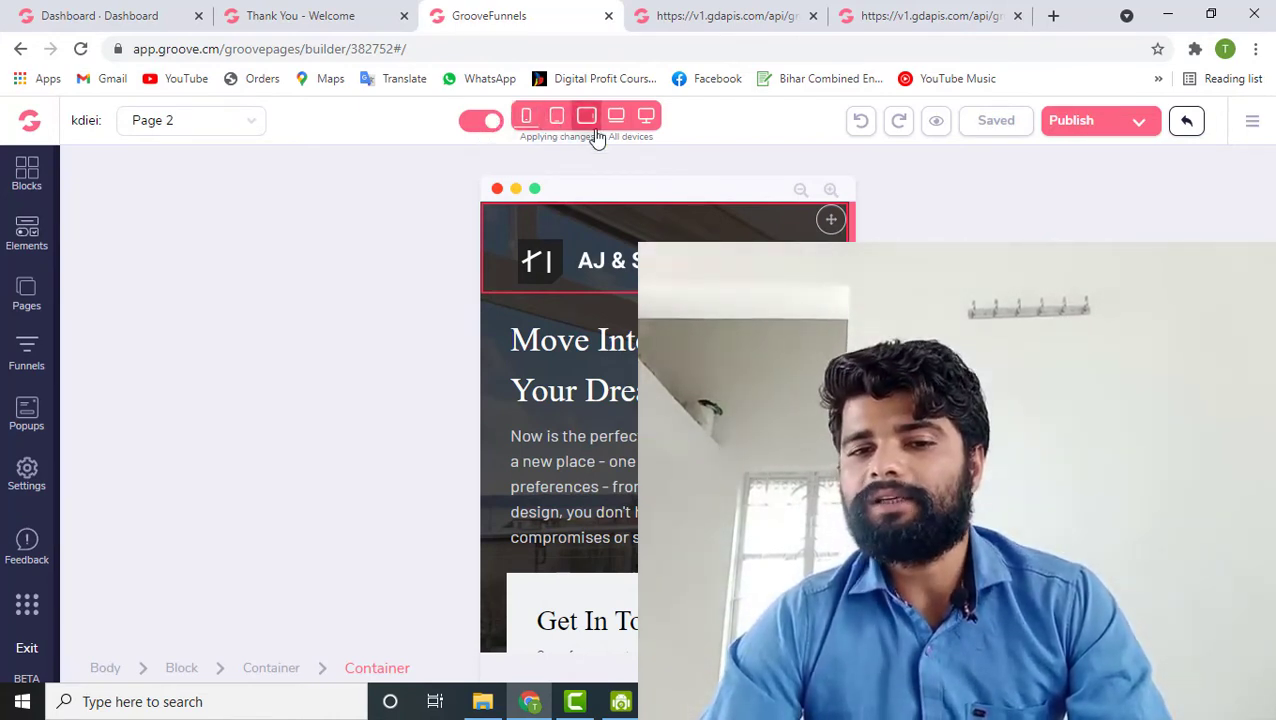
pyautogui.scroll(-4, 828, 212)
pyautogui.scroll(-3, 828, 212)
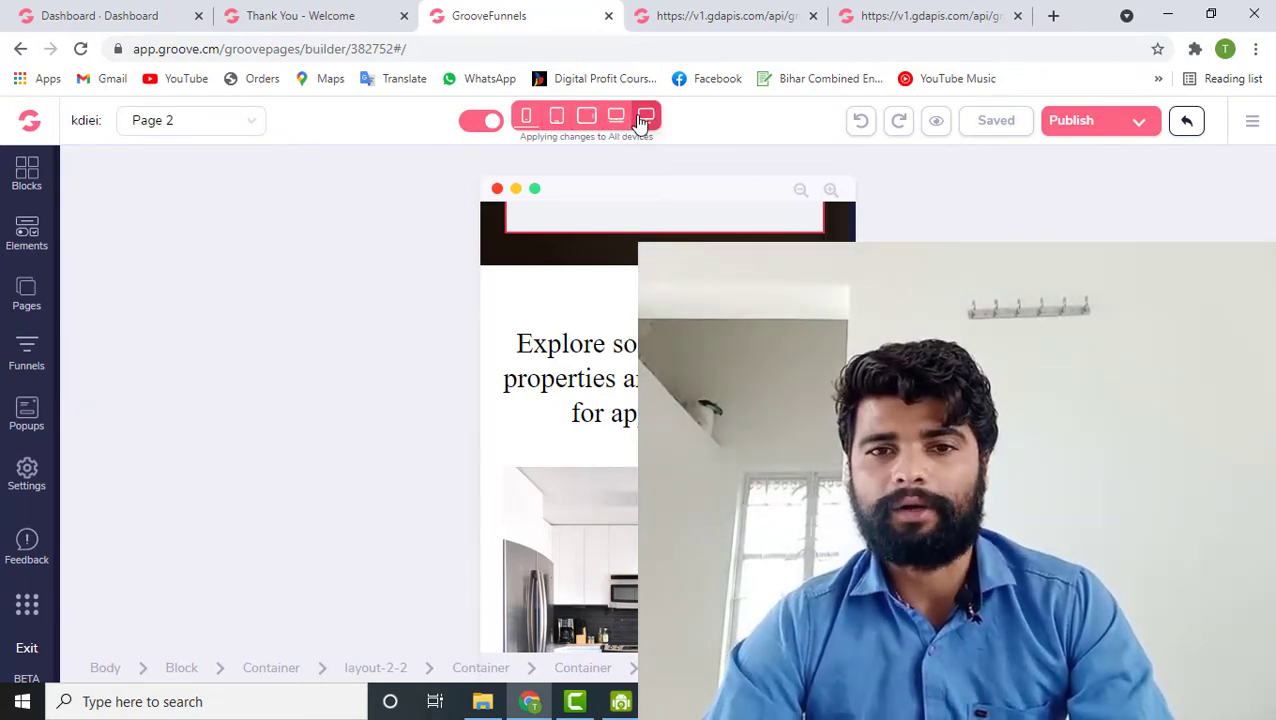
# - Turn off applying changes to all devices and make desktop the only device being edited
pyautogui.click(495, 128)
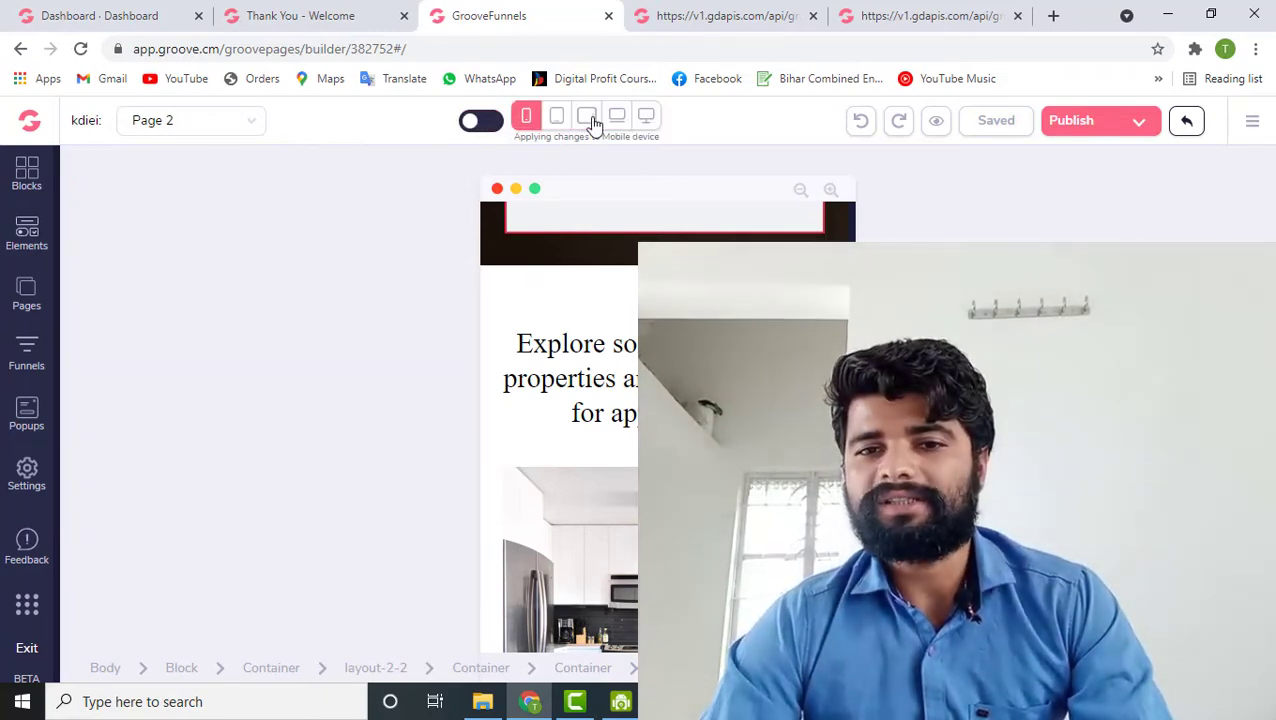
pyautogui.click(648, 120)
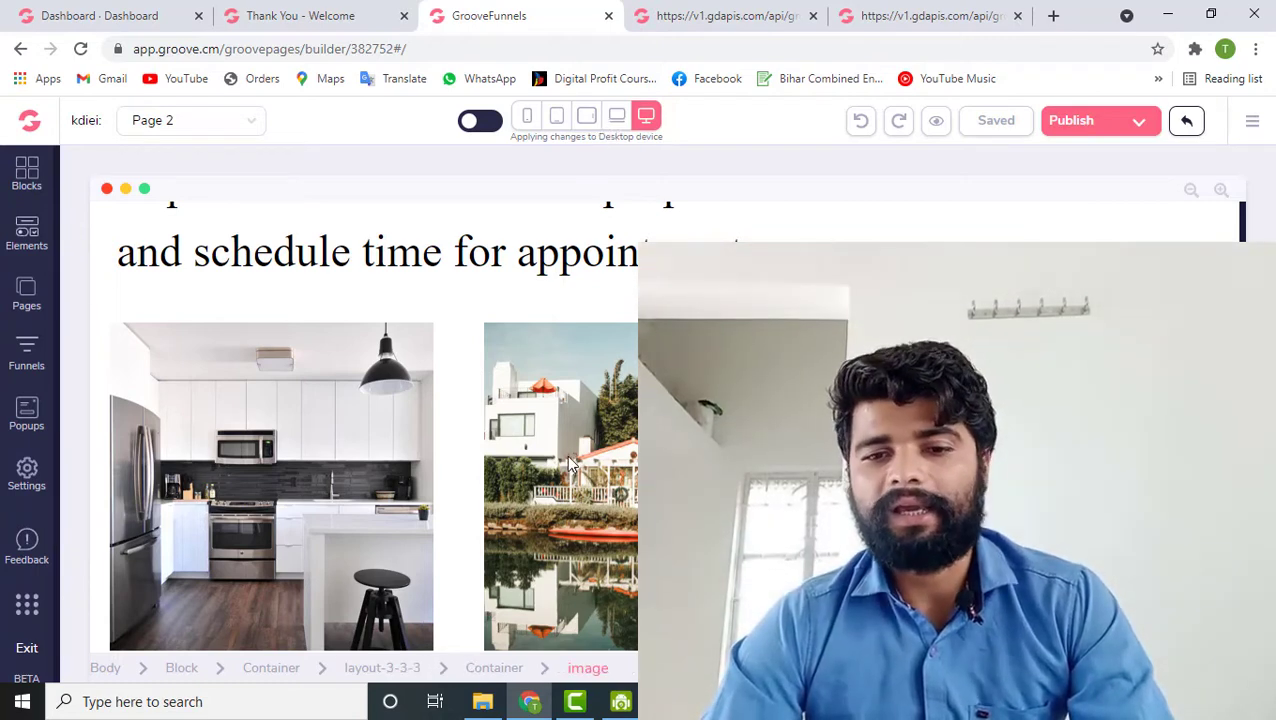
pyautogui.scroll(-3, 570, 462)
pyautogui.scroll(3, 572, 362)
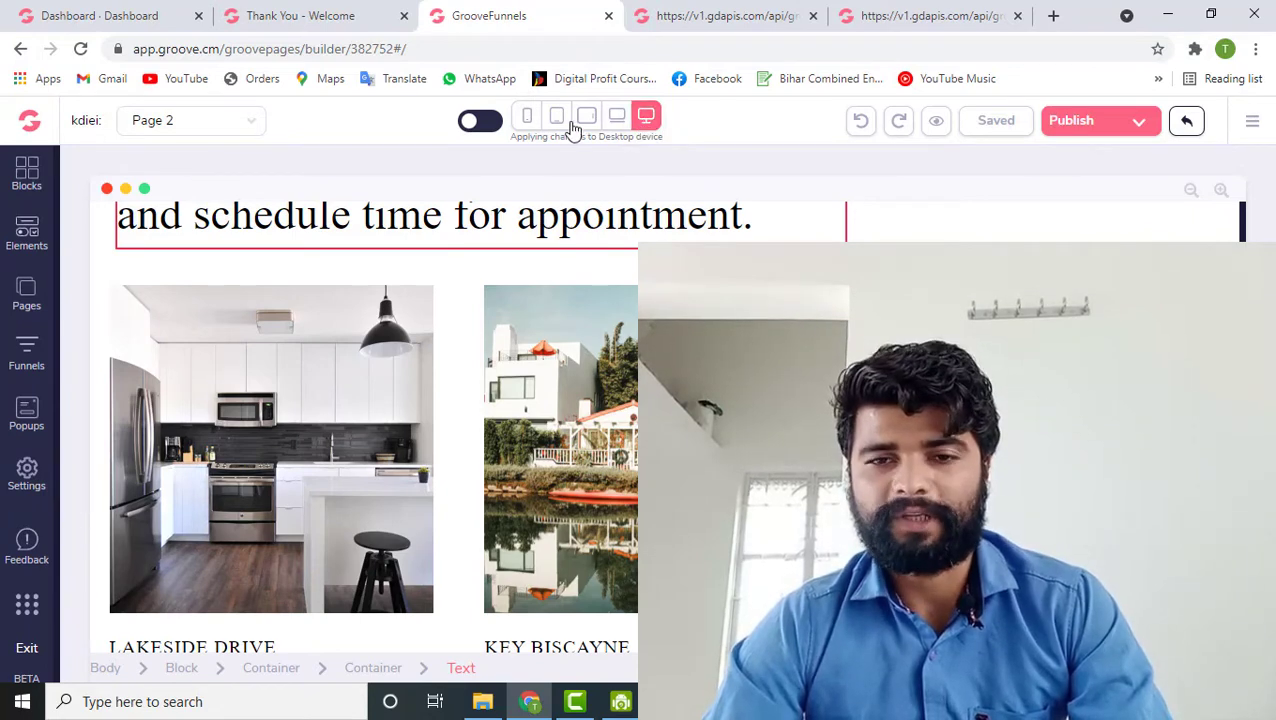
# - Cycle the single-device editing target through mobile, vertical tablet, desktop, laptop and horizontal tablet, ending on mobile
pyautogui.click(527, 118)
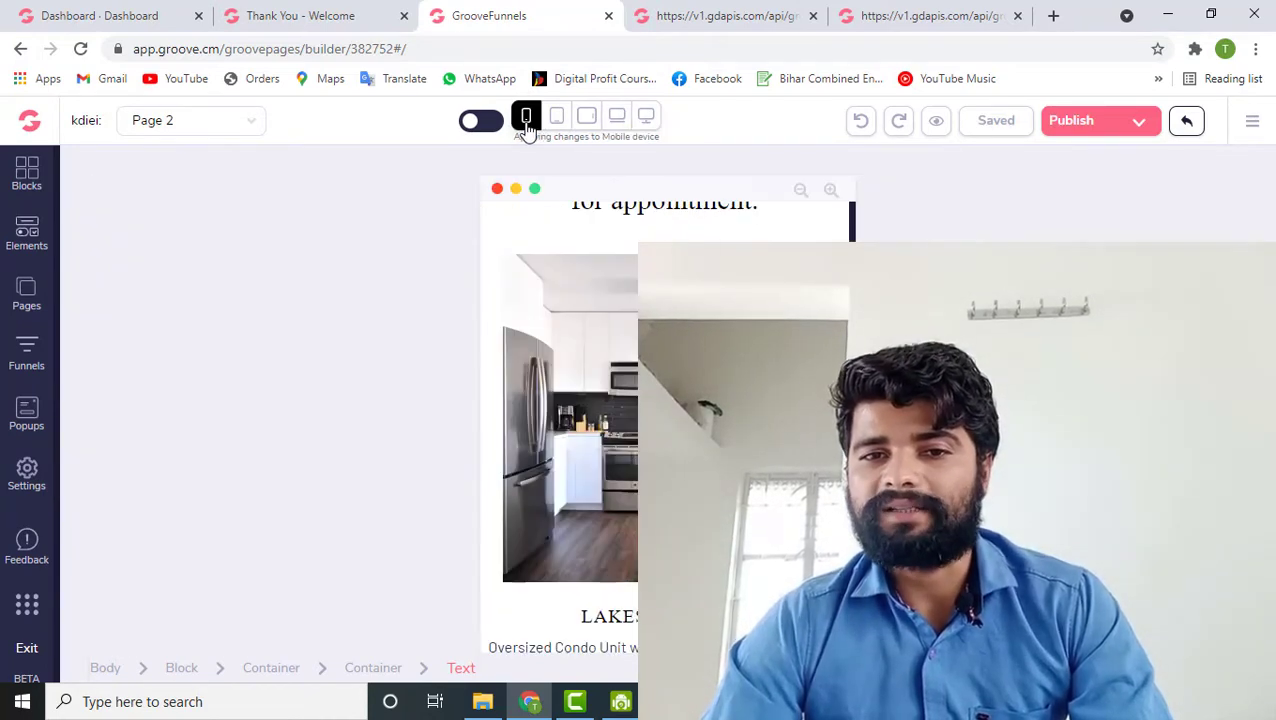
pyautogui.click(556, 118)
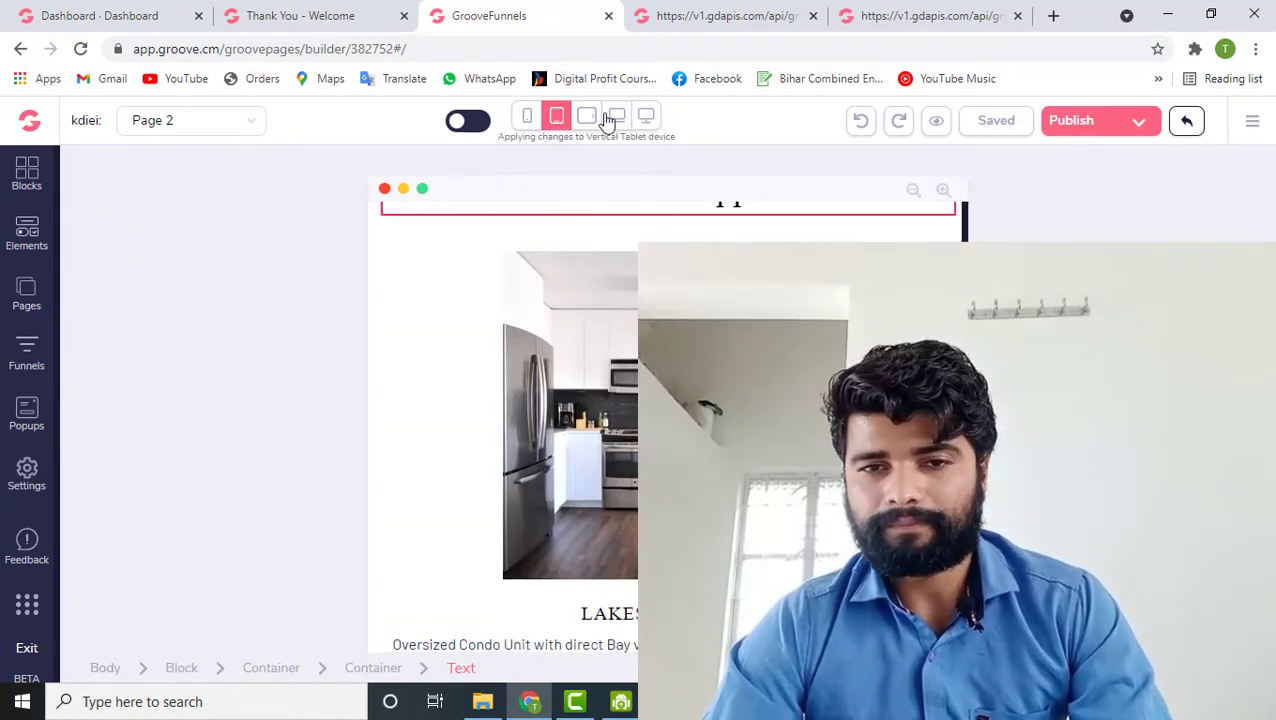
pyautogui.click(647, 117)
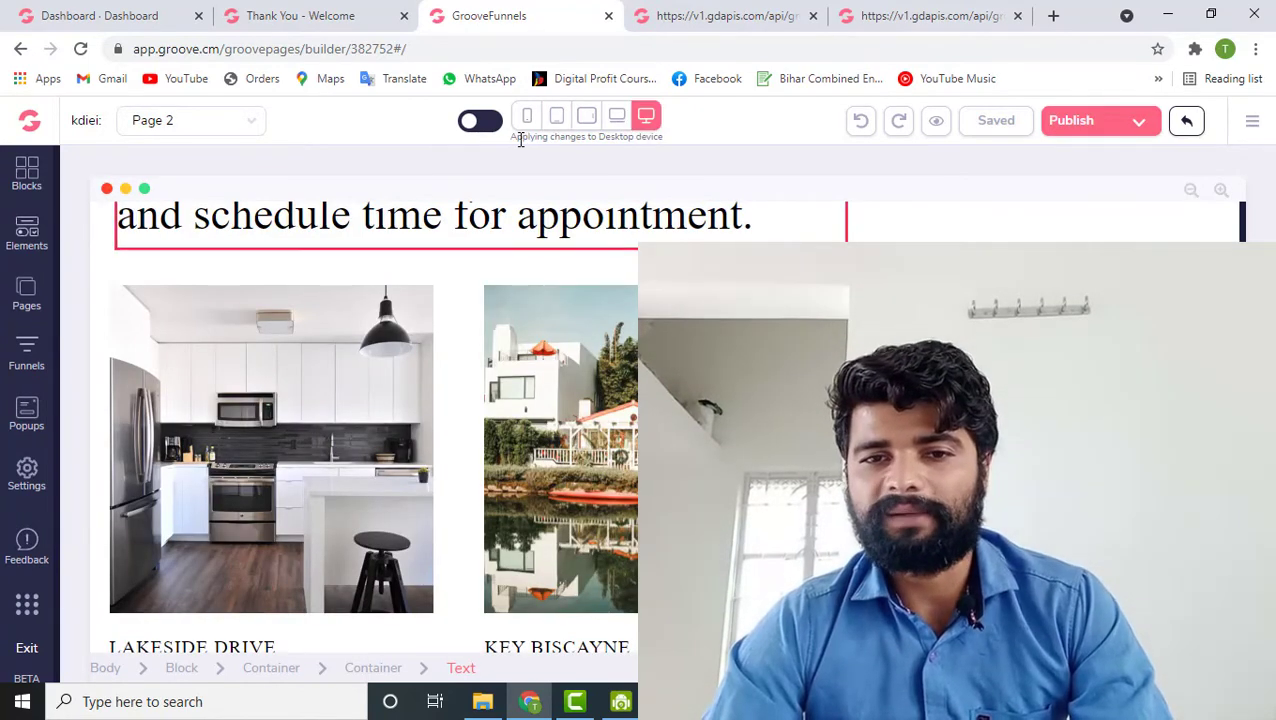
pyautogui.moveTo(617, 140); pyautogui.dragTo(668, 147)
pyautogui.click(617, 119)
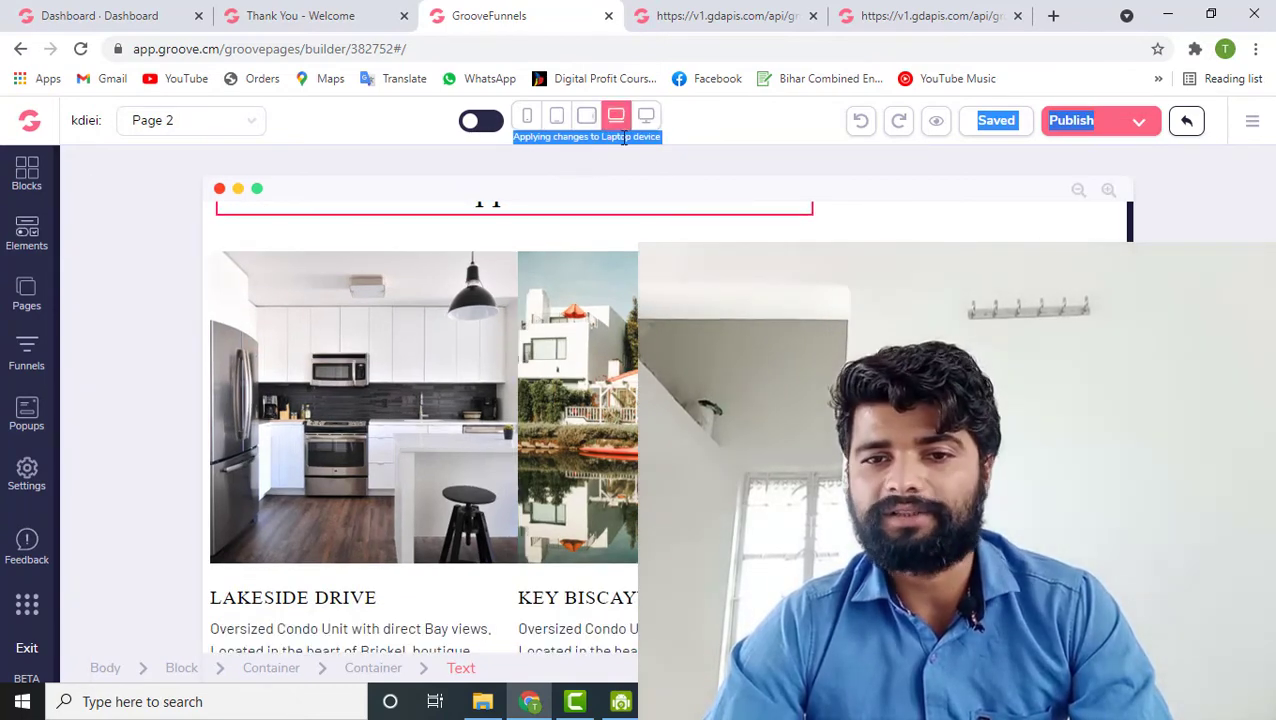
pyautogui.click(587, 117)
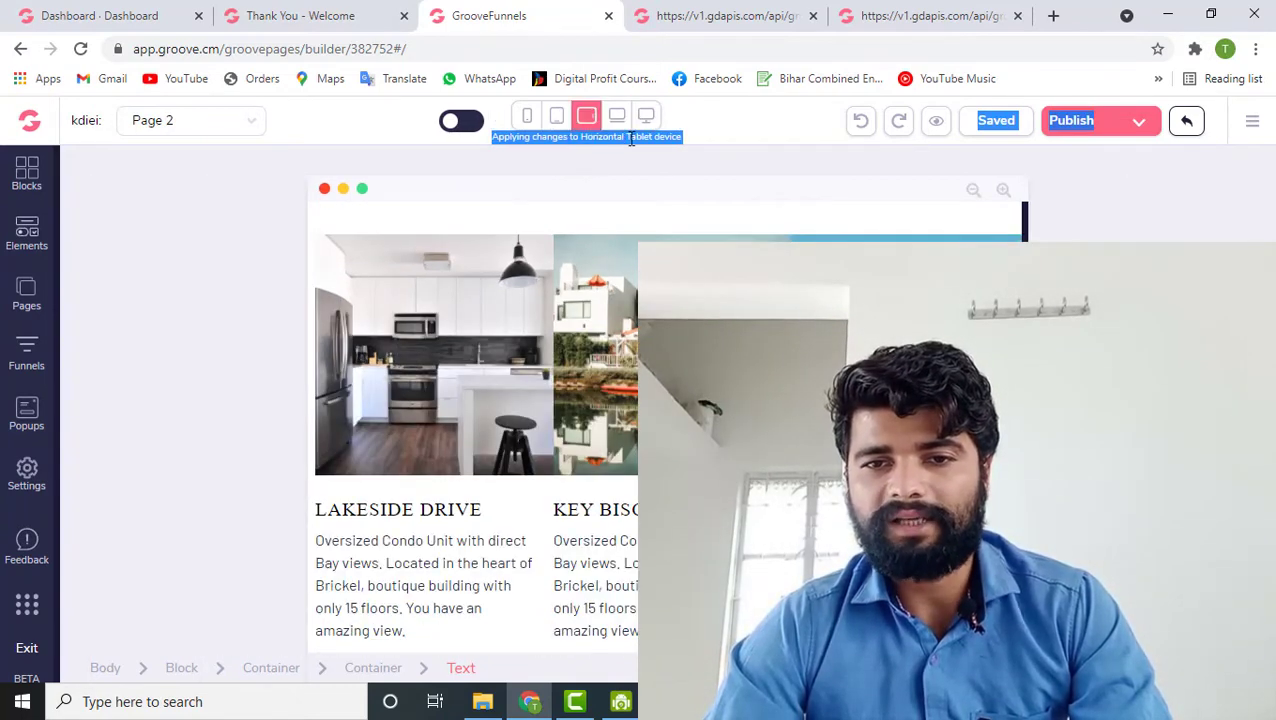
pyautogui.click(557, 117)
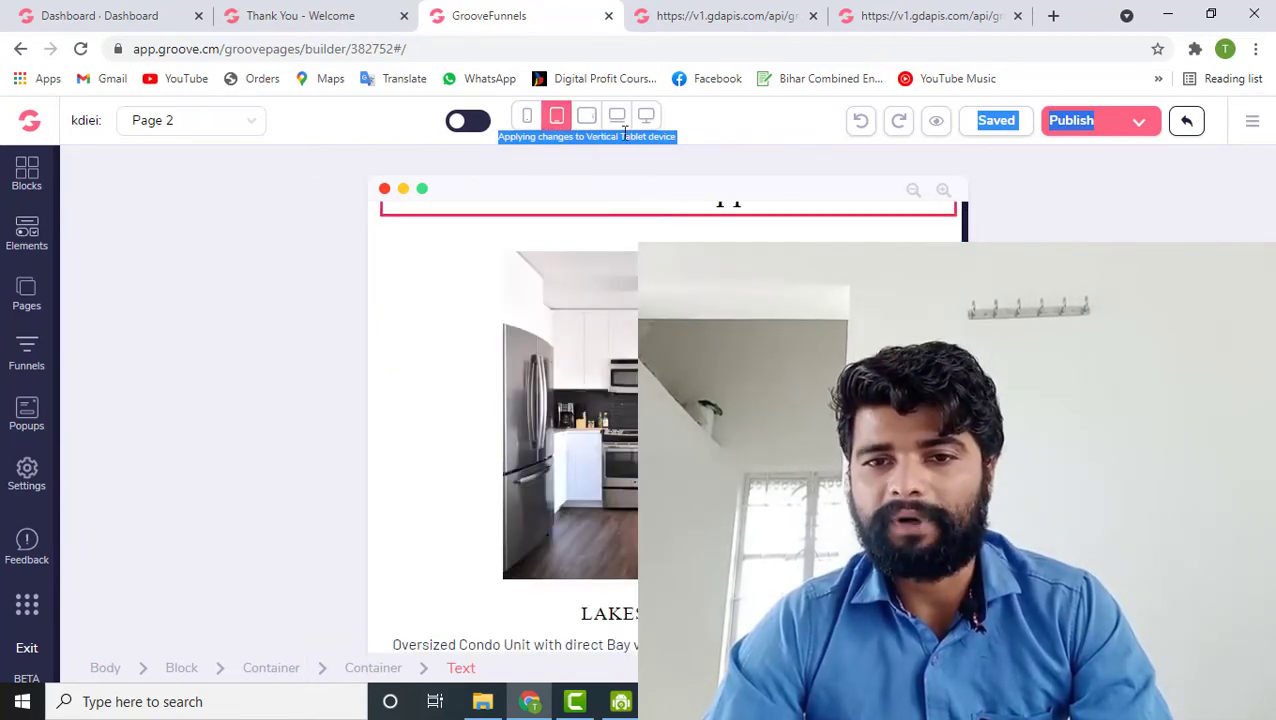
pyautogui.click(528, 117)
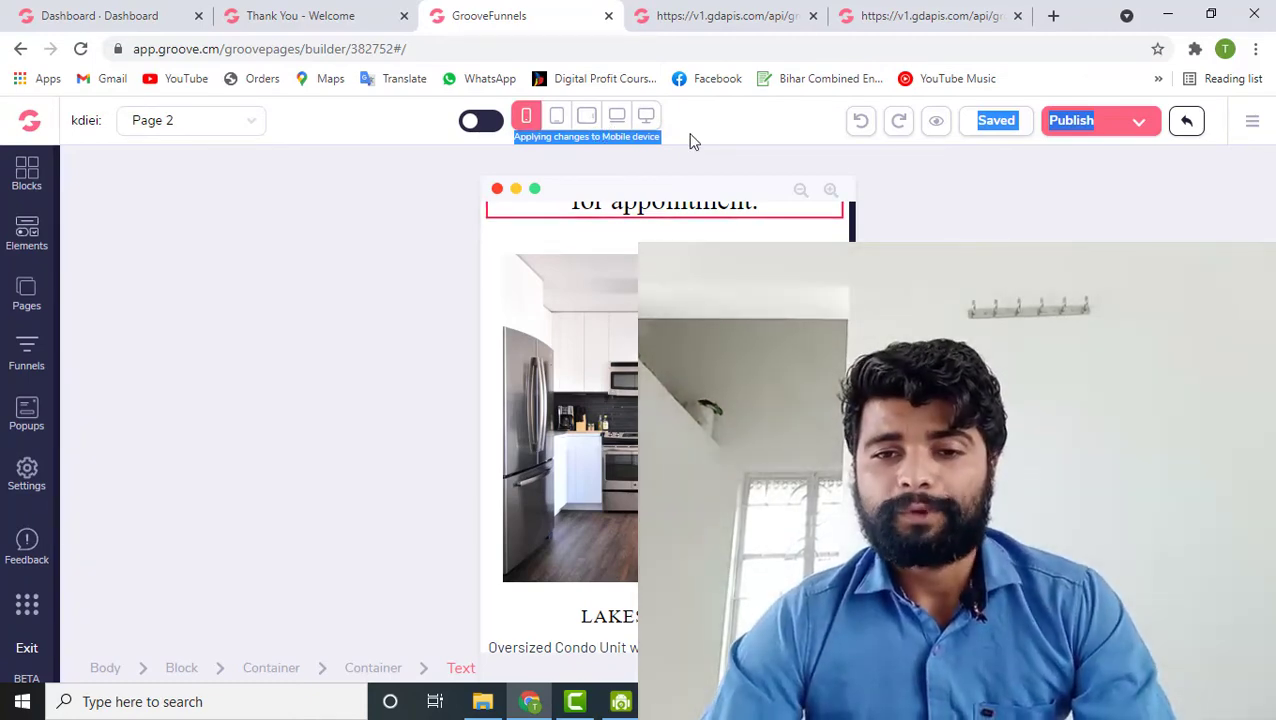
# - Examine the stacked property listings in the mobile layout
pyautogui.click(694, 142)
pyautogui.scroll(-4, 740, 430)
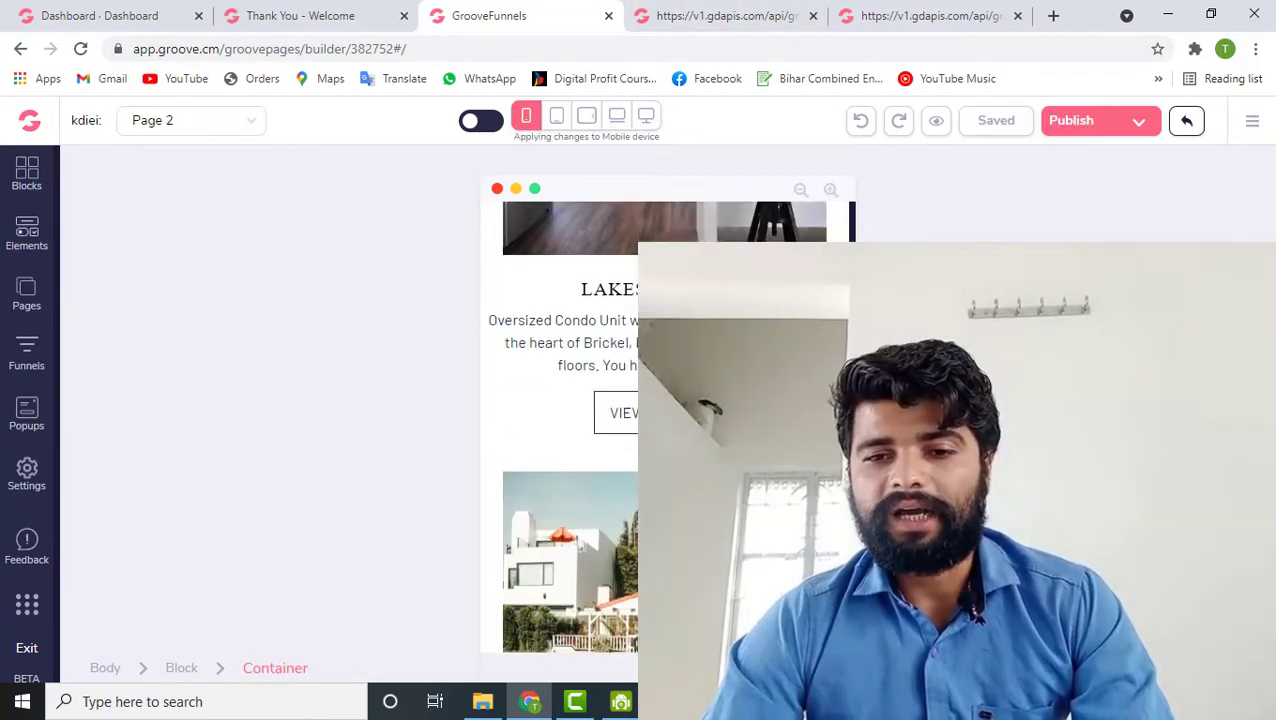
pyautogui.scroll(-5, 565, 430)
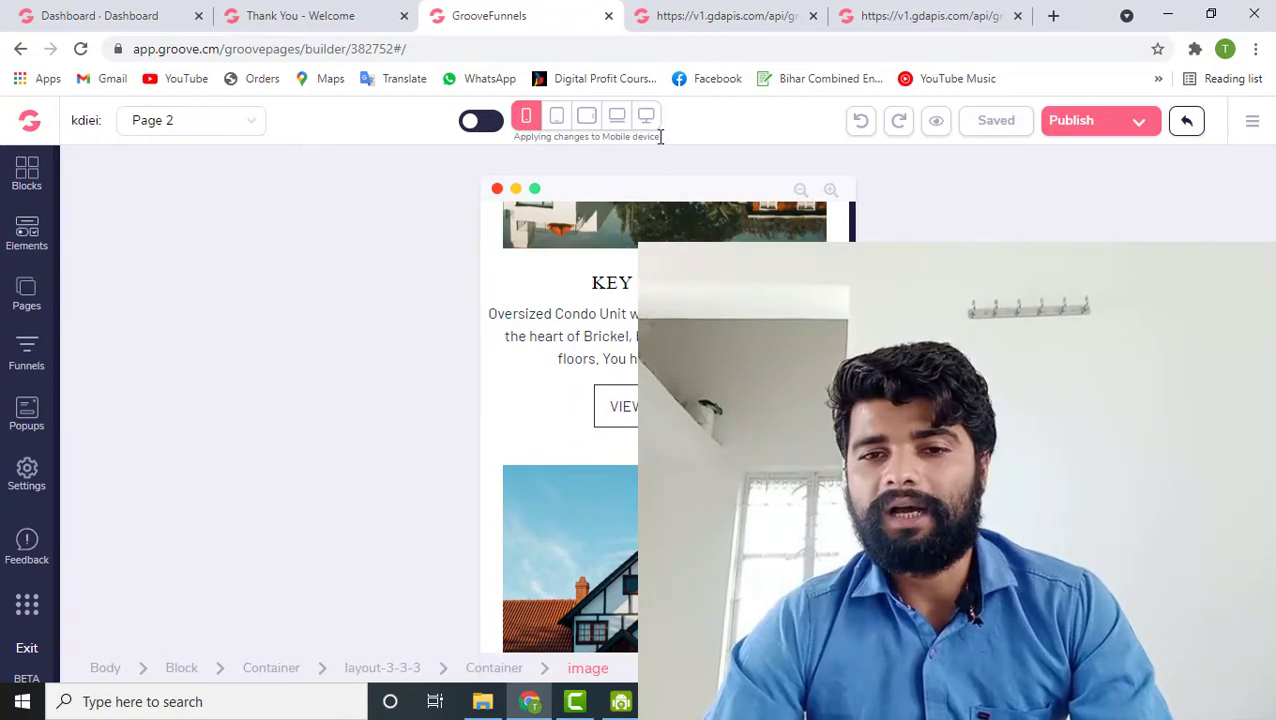
# - Switch back to the desktop layout and turn on applying changes to all devices
pyautogui.click(646, 117)
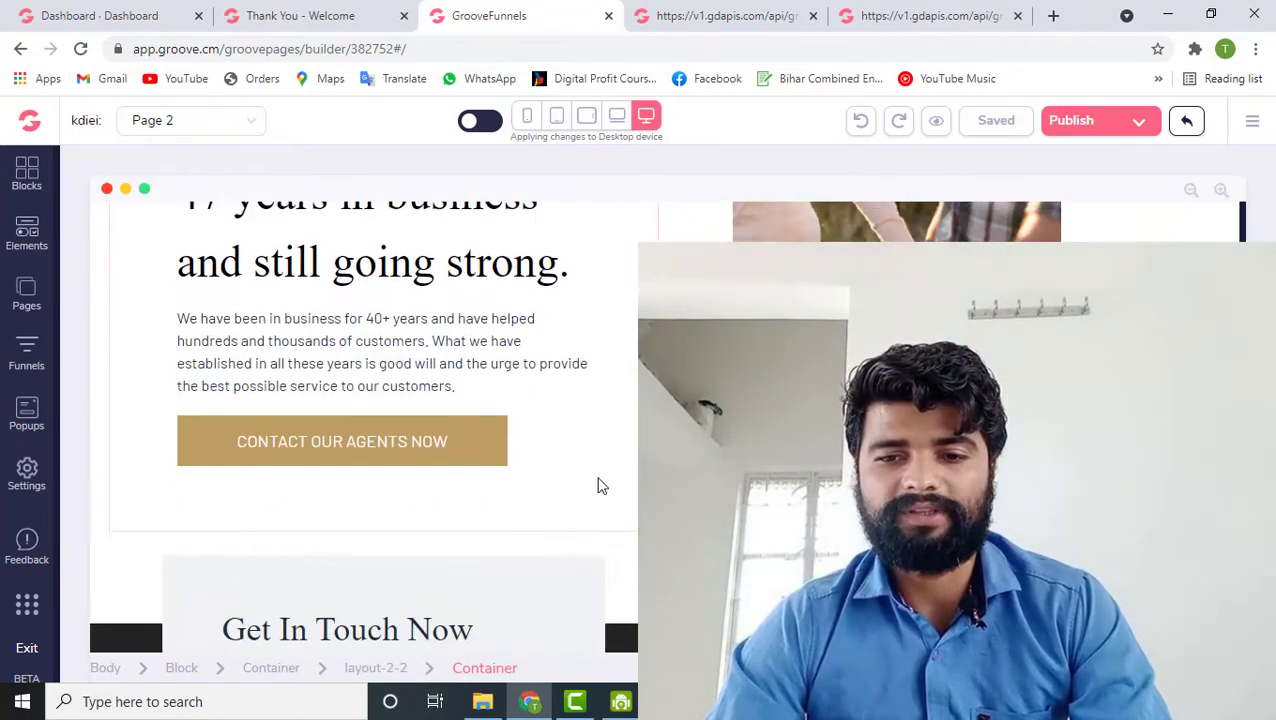
pyautogui.scroll(-8, 598, 484)
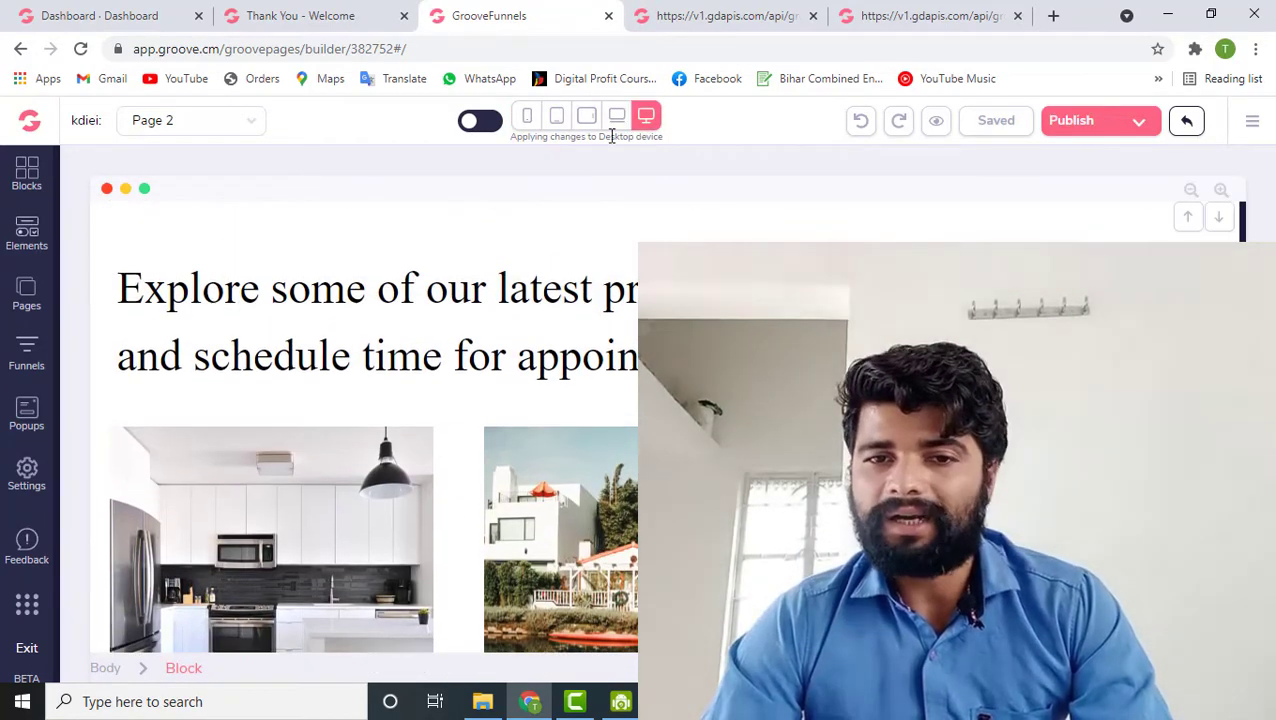
pyautogui.click(481, 121)
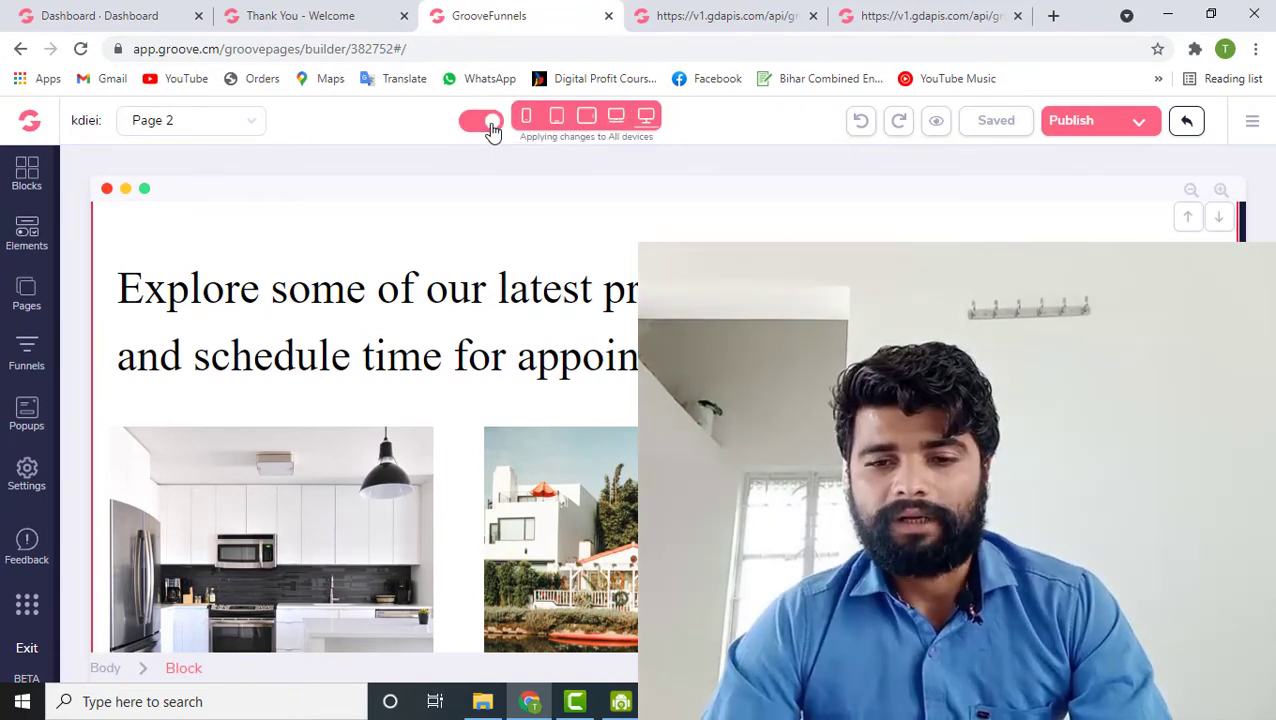
# - Turn off applying changes to all devices and make mobile the only device being edited
pyautogui.scroll(-1, 487, 444)
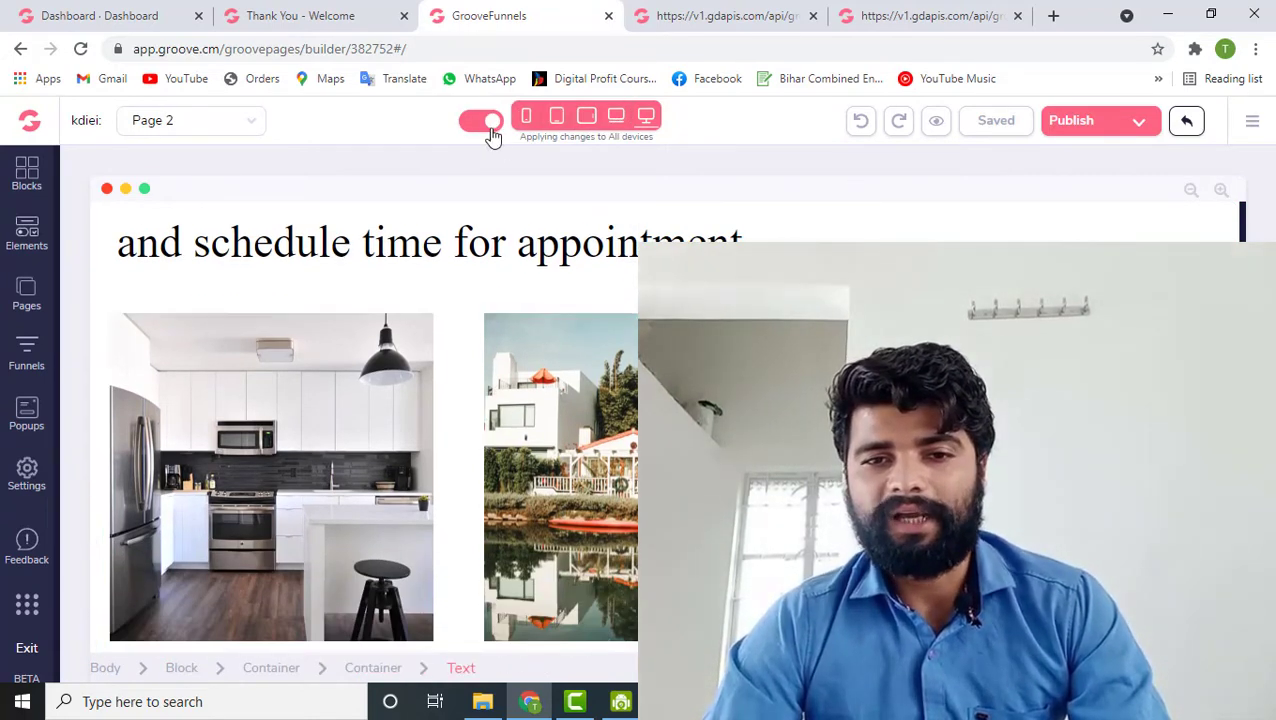
pyautogui.click(484, 121)
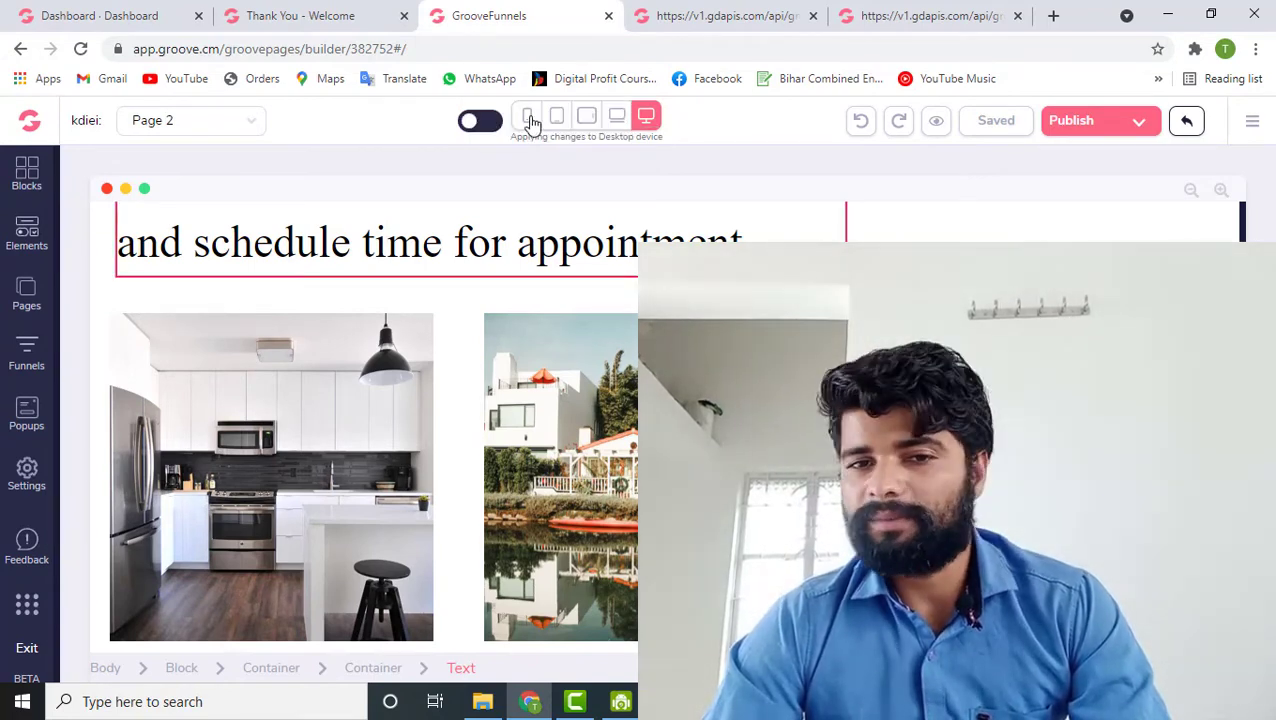
pyautogui.click(528, 117)
# - Select the KEY BISCAYNE heading among the stacked property listings in the mobile layout
pyautogui.scroll(-3, 602, 413)
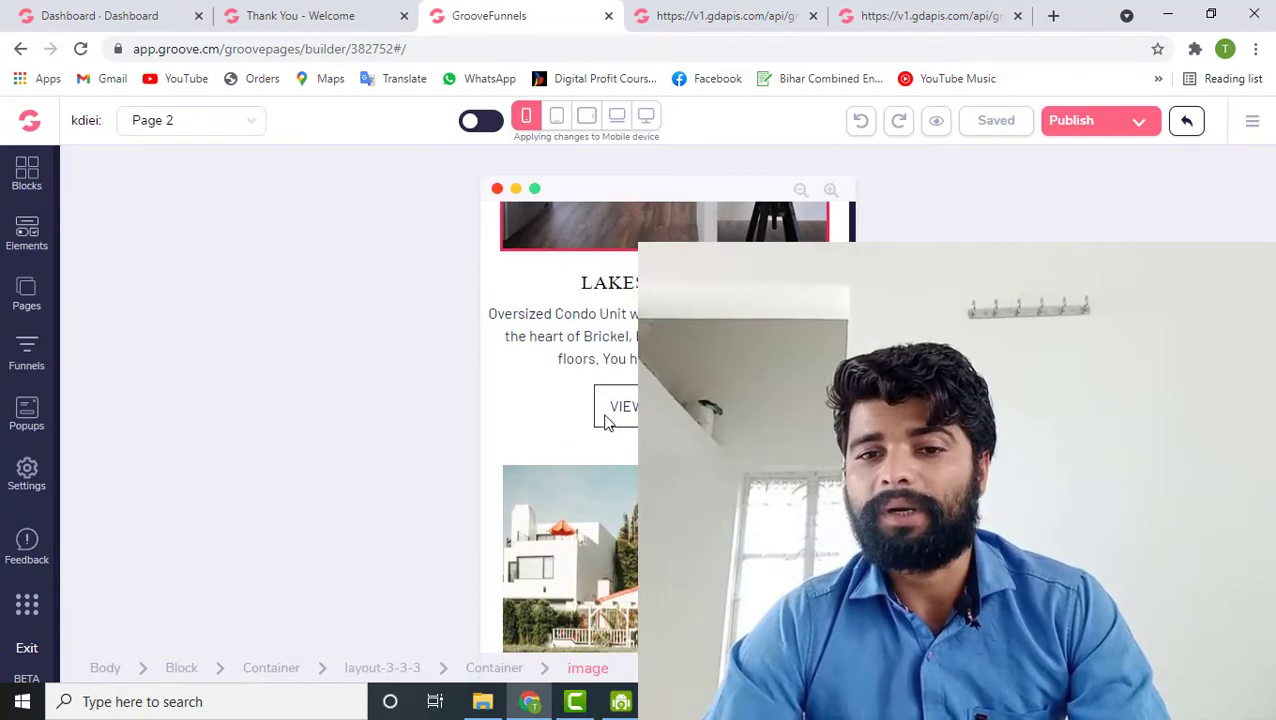
pyautogui.scroll(-2, 605, 420)
pyautogui.scroll(-2, 605, 420)
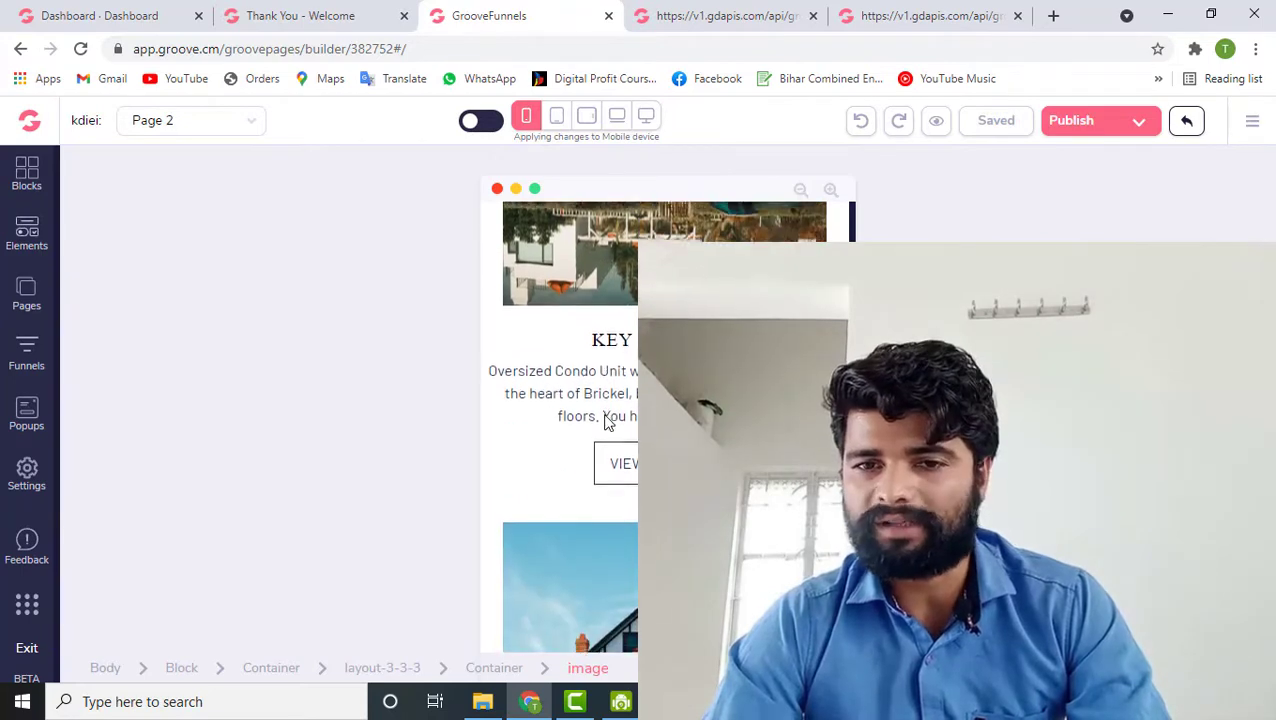
pyautogui.scroll(-3, 616, 505)
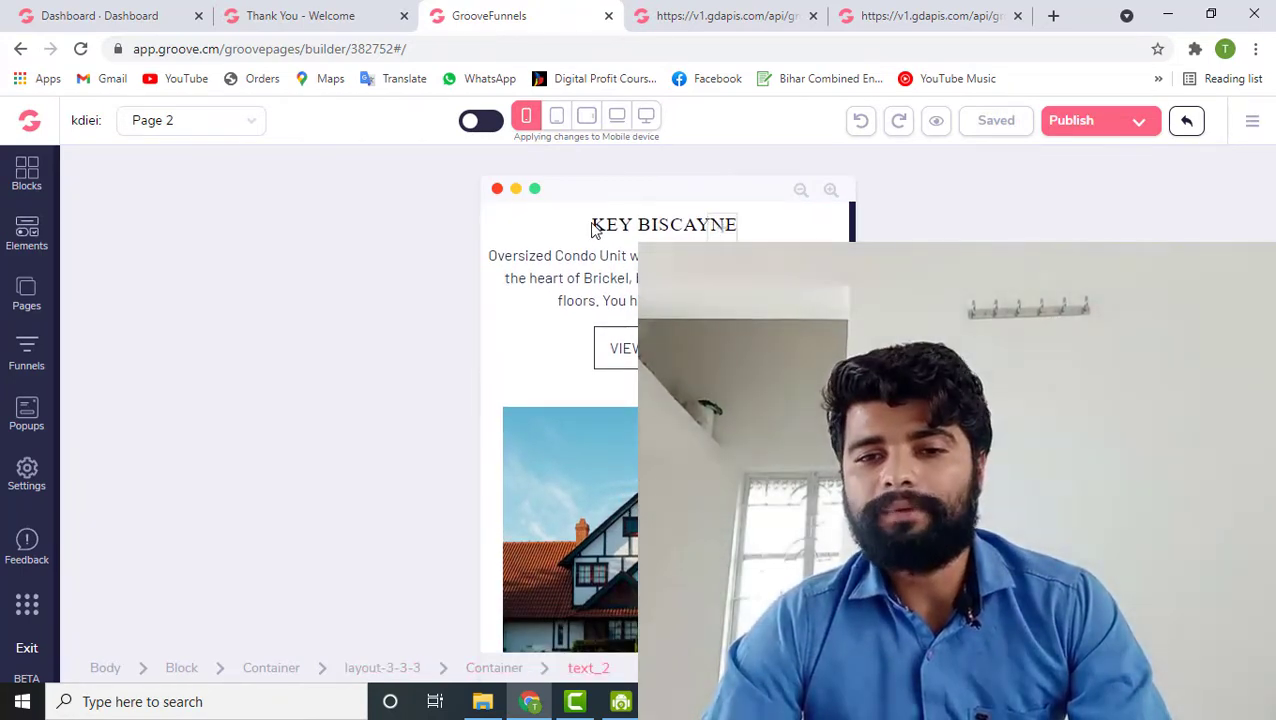
pyautogui.click(592, 226)
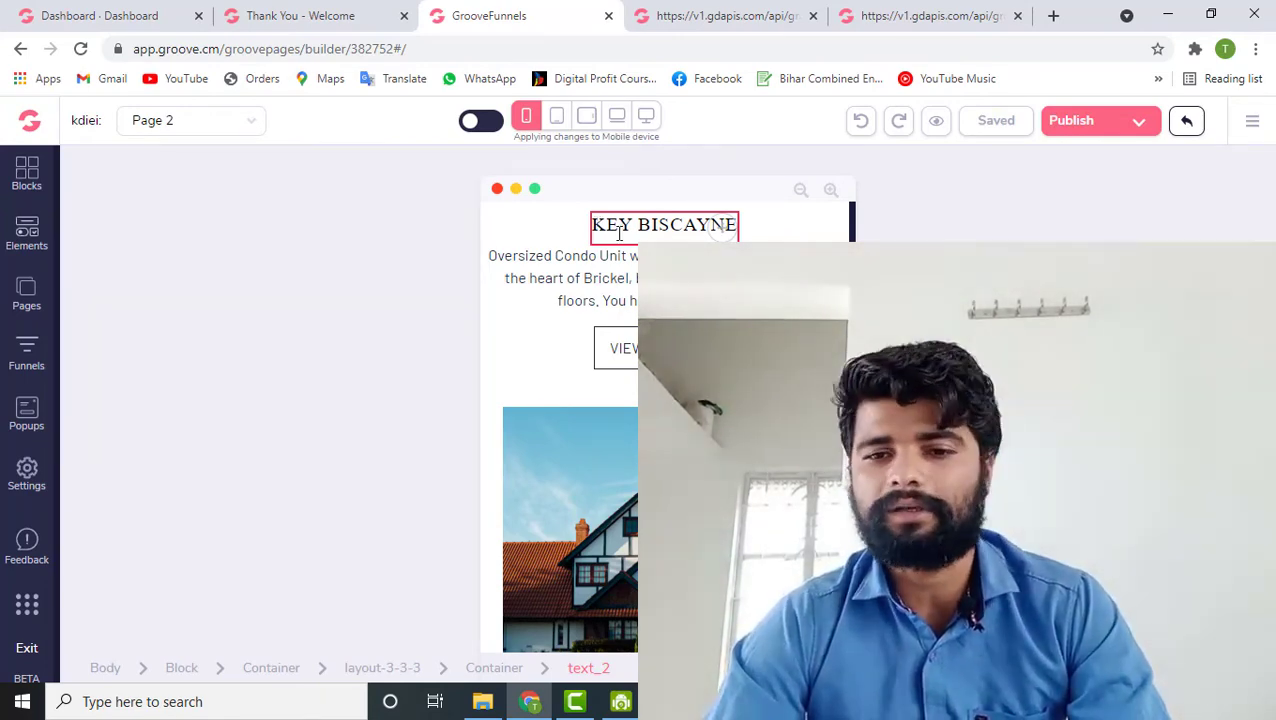
# - Open the description under the KEY BISCAYNE heading for text editing and select its whole paragraph
pyautogui.scroll(-2, 689, 242)
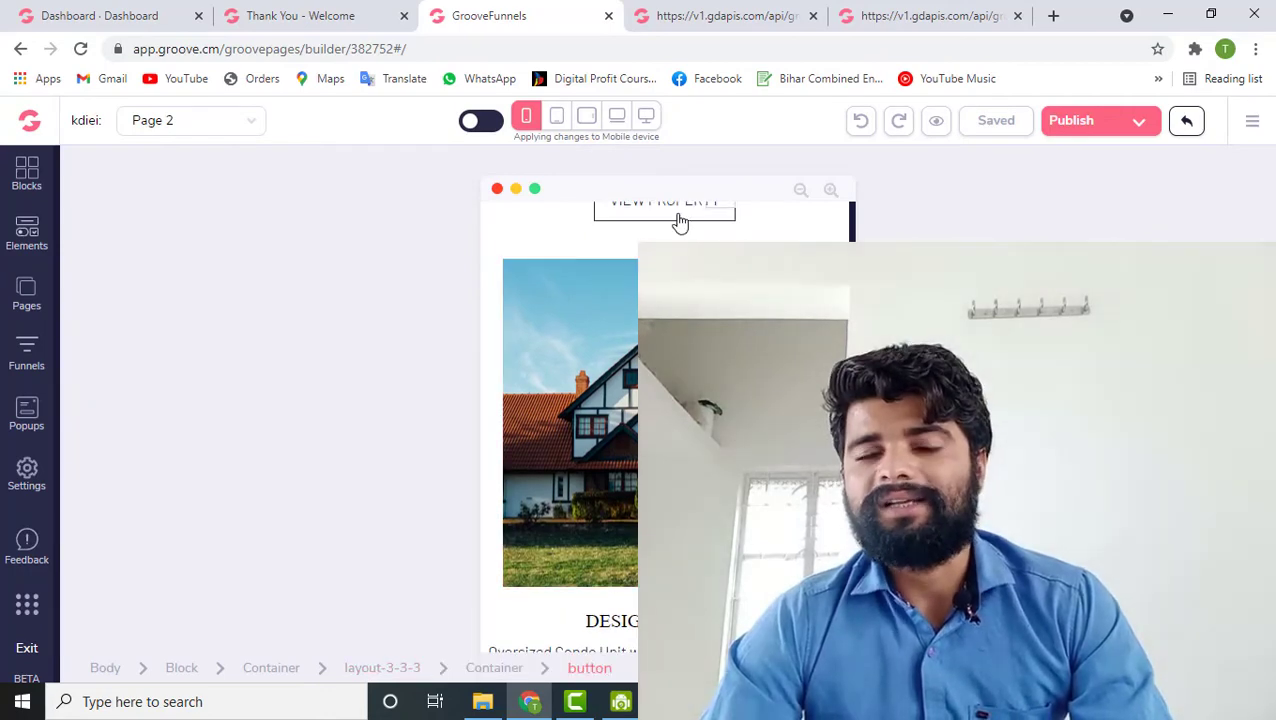
pyautogui.scroll(1, 678, 219)
pyautogui.scroll(-1, 628, 360)
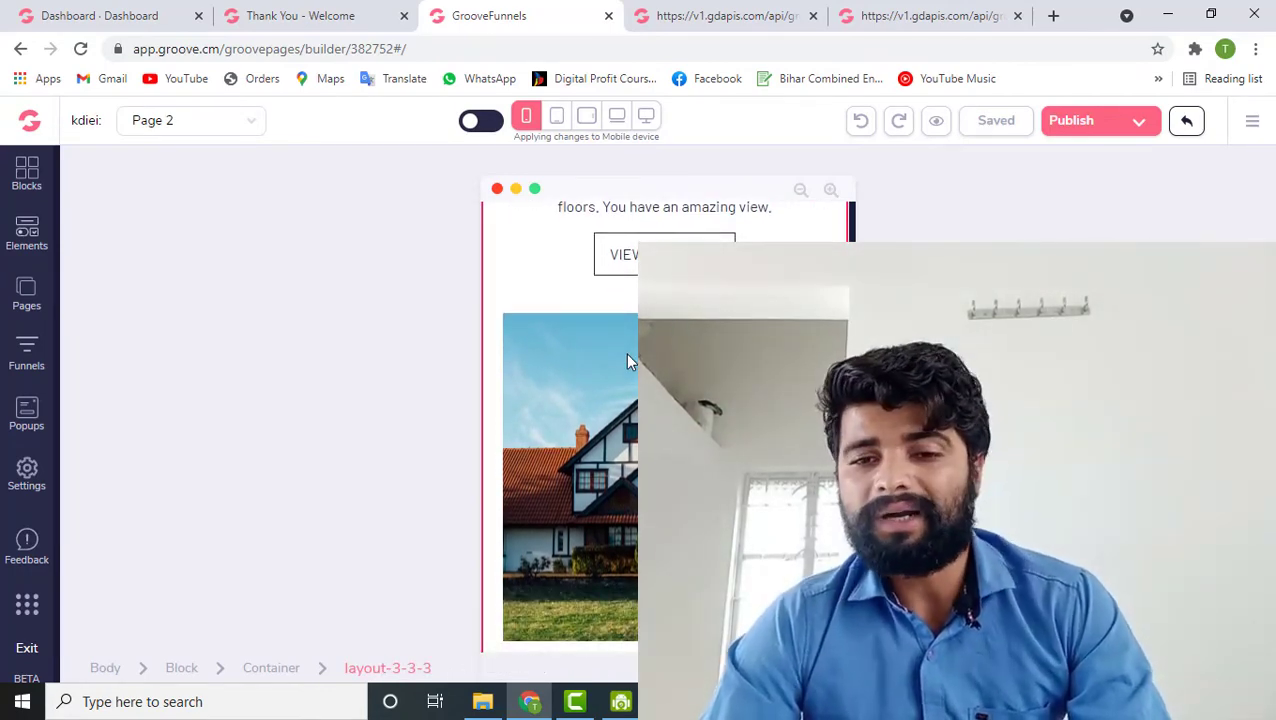
pyautogui.scroll(-1, 628, 360)
pyautogui.scroll(2, 628, 360)
pyautogui.click(632, 263)
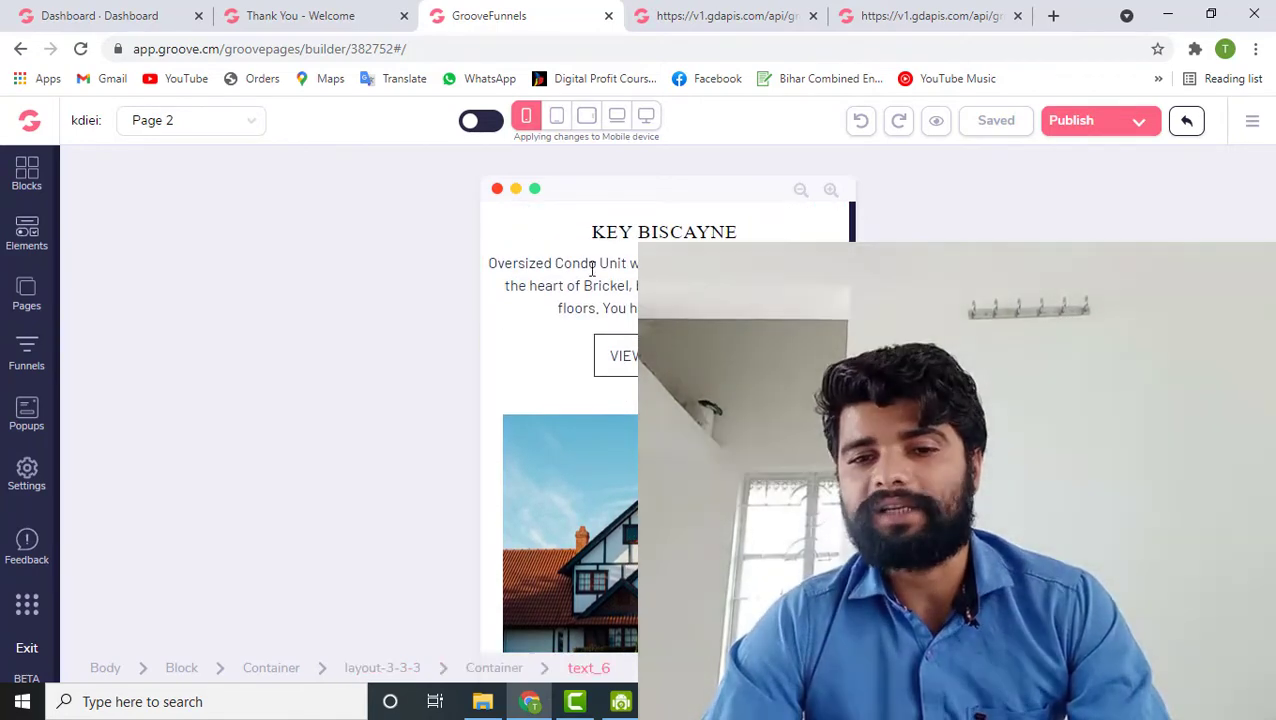
pyautogui.click(494, 263)
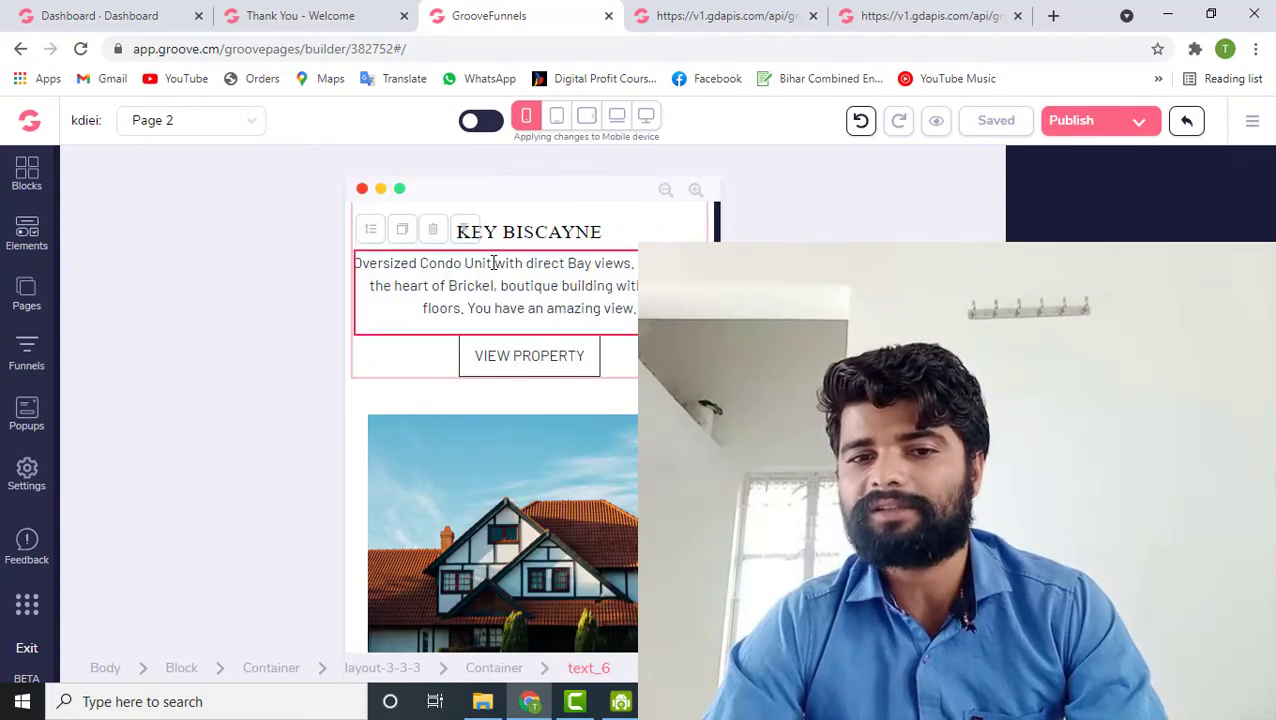
pyautogui.moveTo(357, 263); pyautogui.dragTo(633, 327)
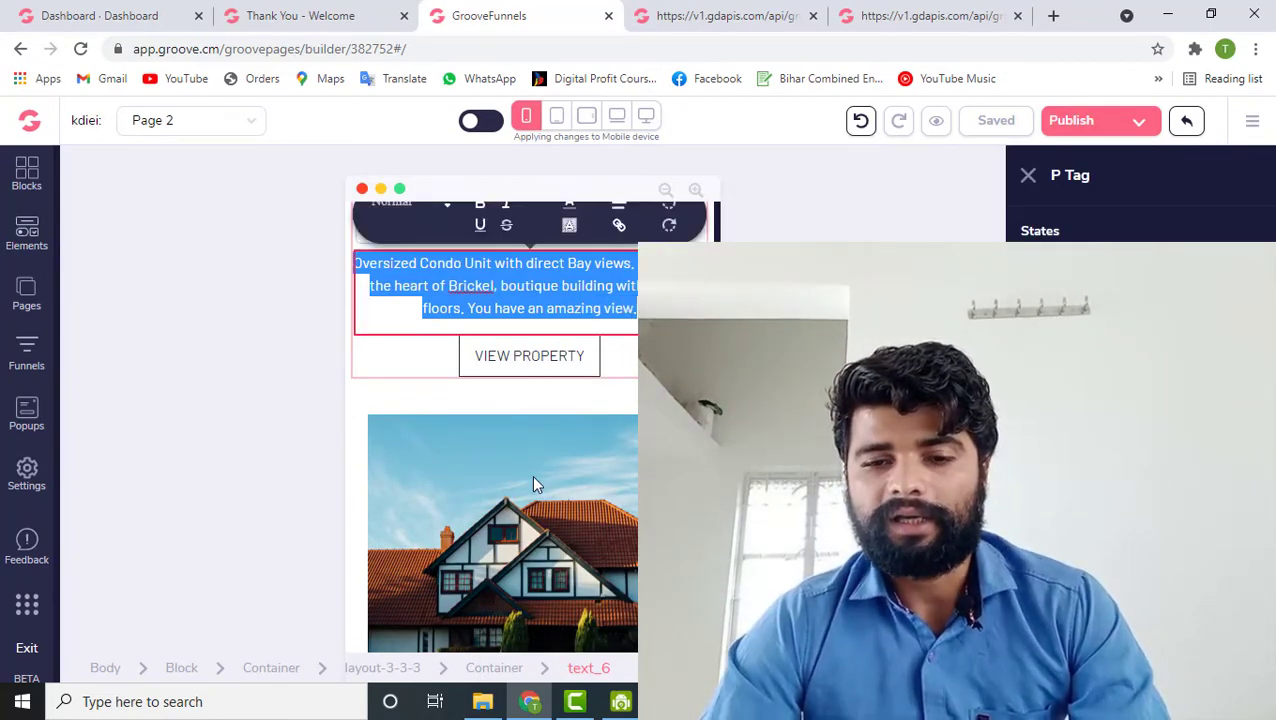
# - Select the house image above the DESIGN DISTRICT heading and review the stacked listings in the mobile layout
pyautogui.scroll(-3, 531, 470)
pyautogui.click(530, 390)
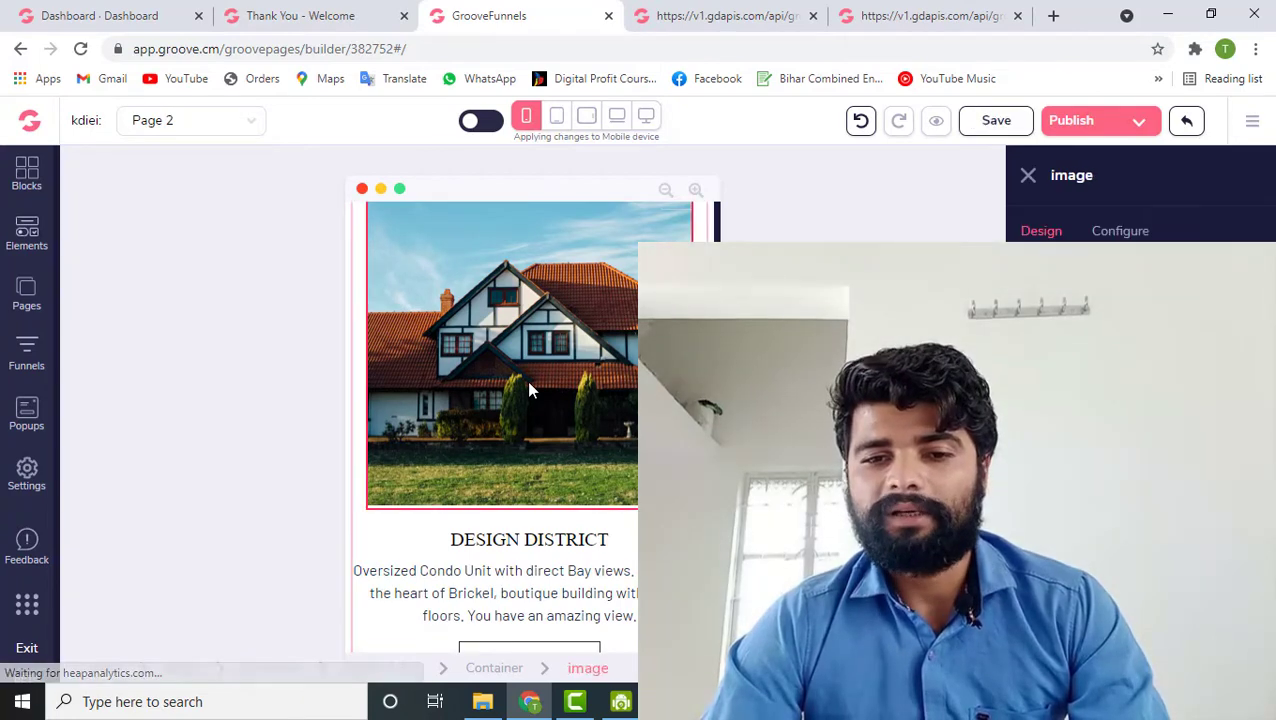
pyautogui.scroll(1, 526, 380)
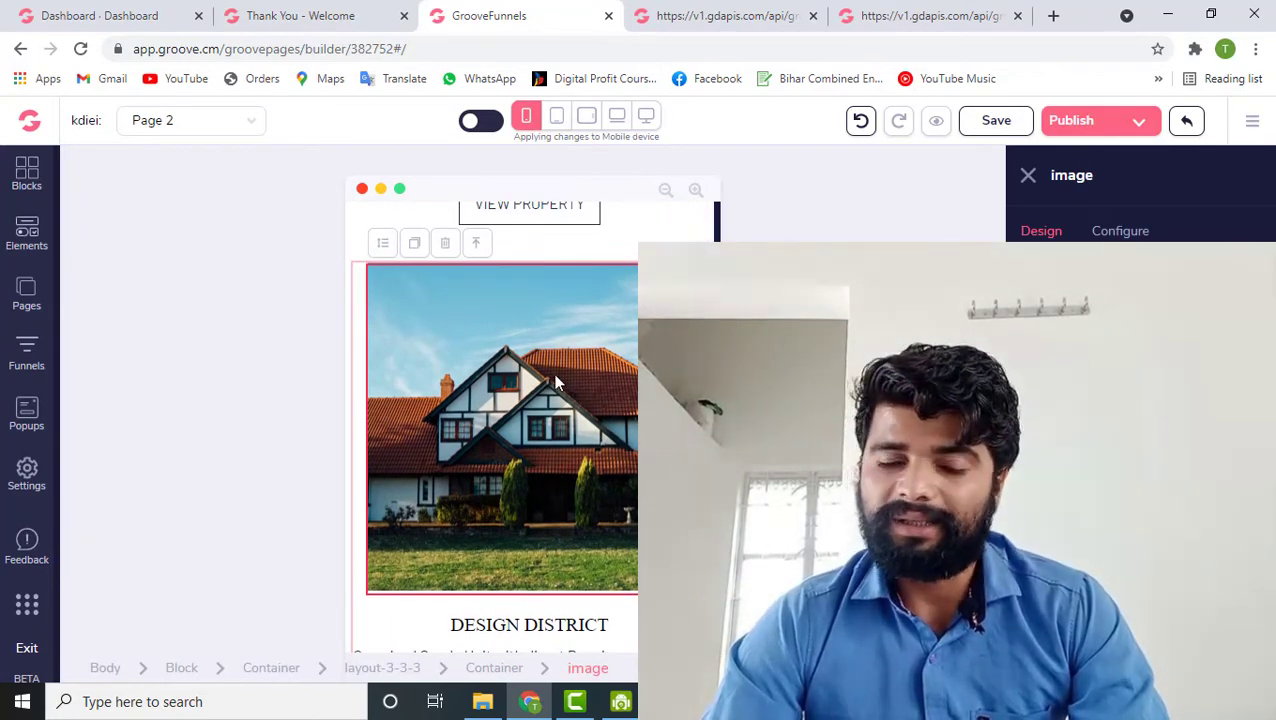
pyautogui.scroll(1, 557, 383)
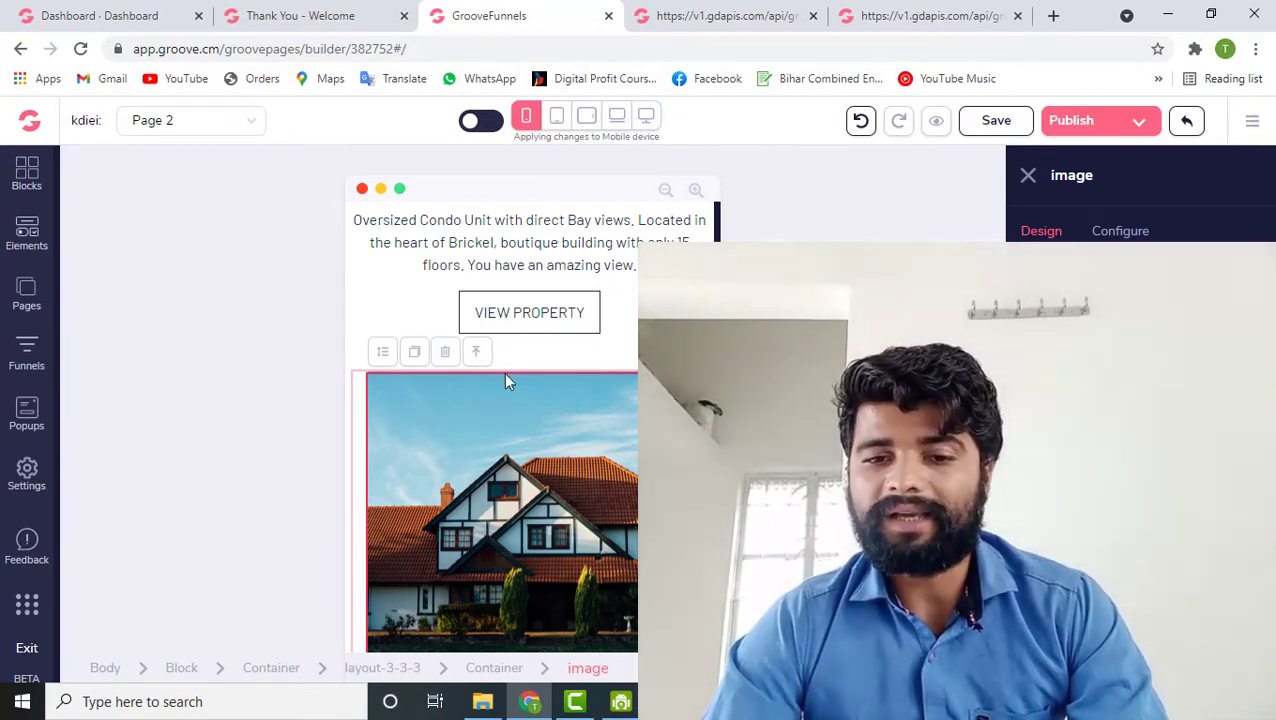
pyautogui.scroll(-3, 505, 380)
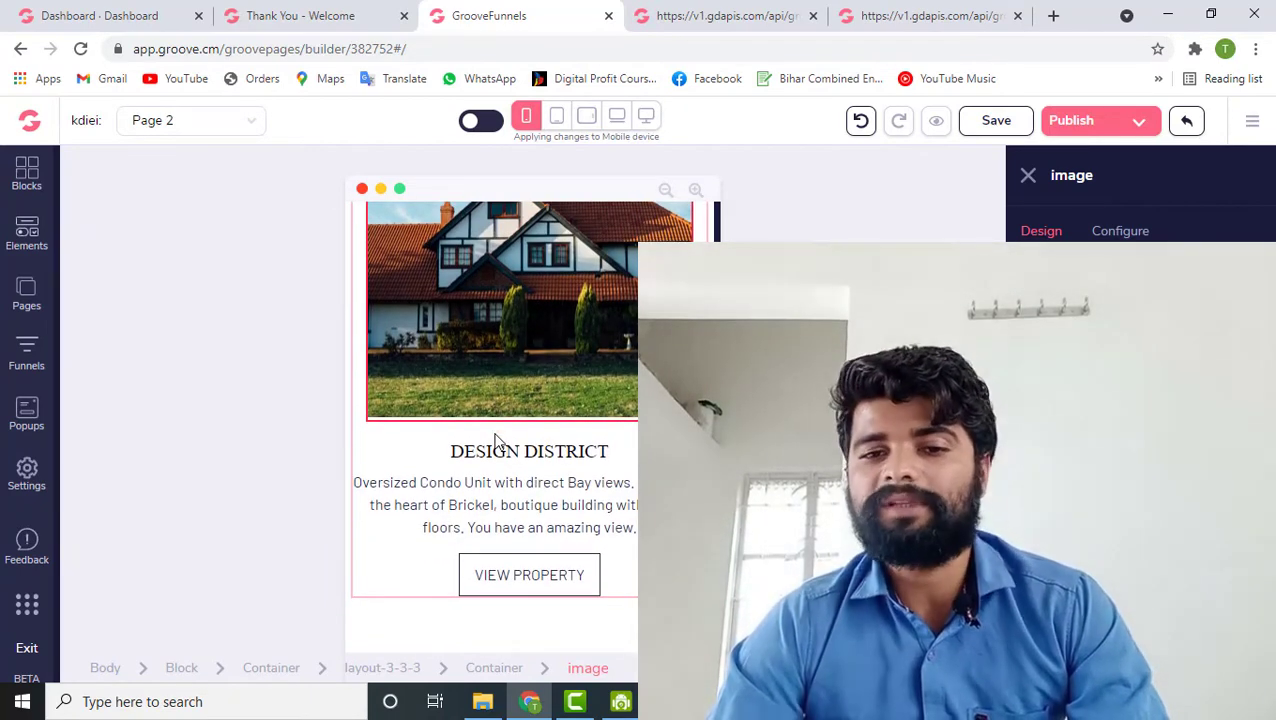
pyautogui.scroll(4, 495, 441)
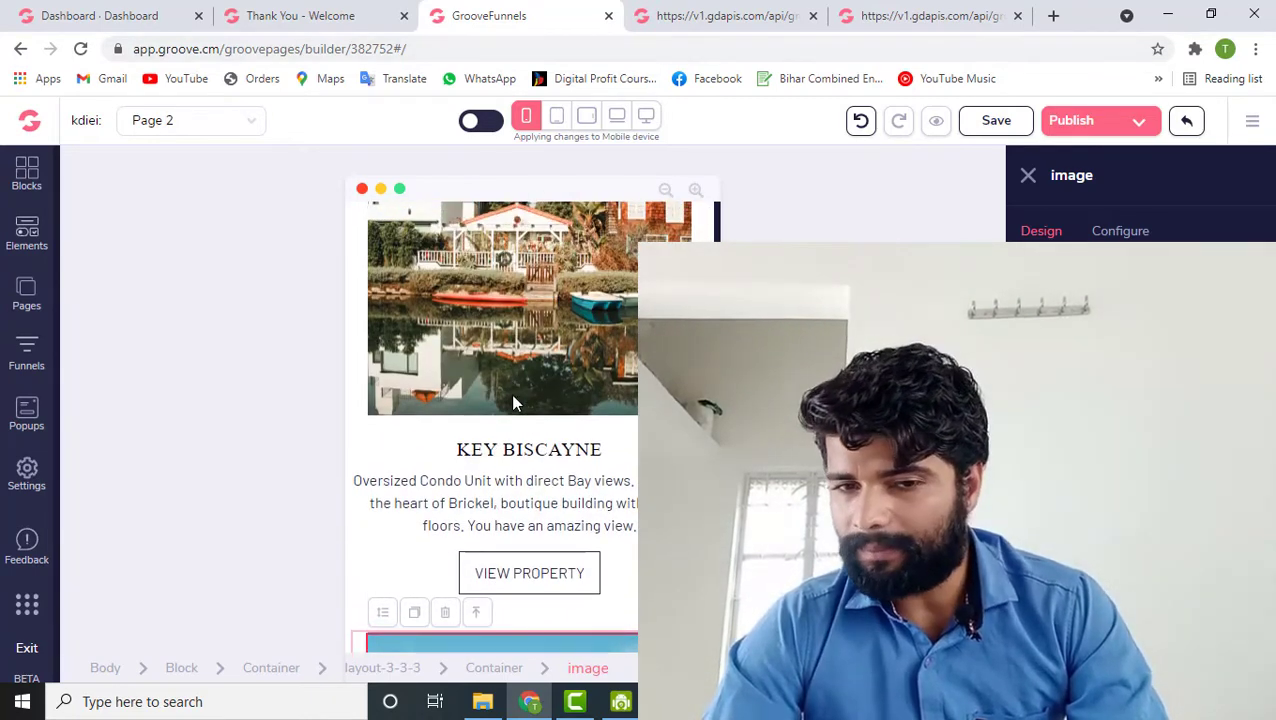
pyautogui.scroll(-3, 513, 400)
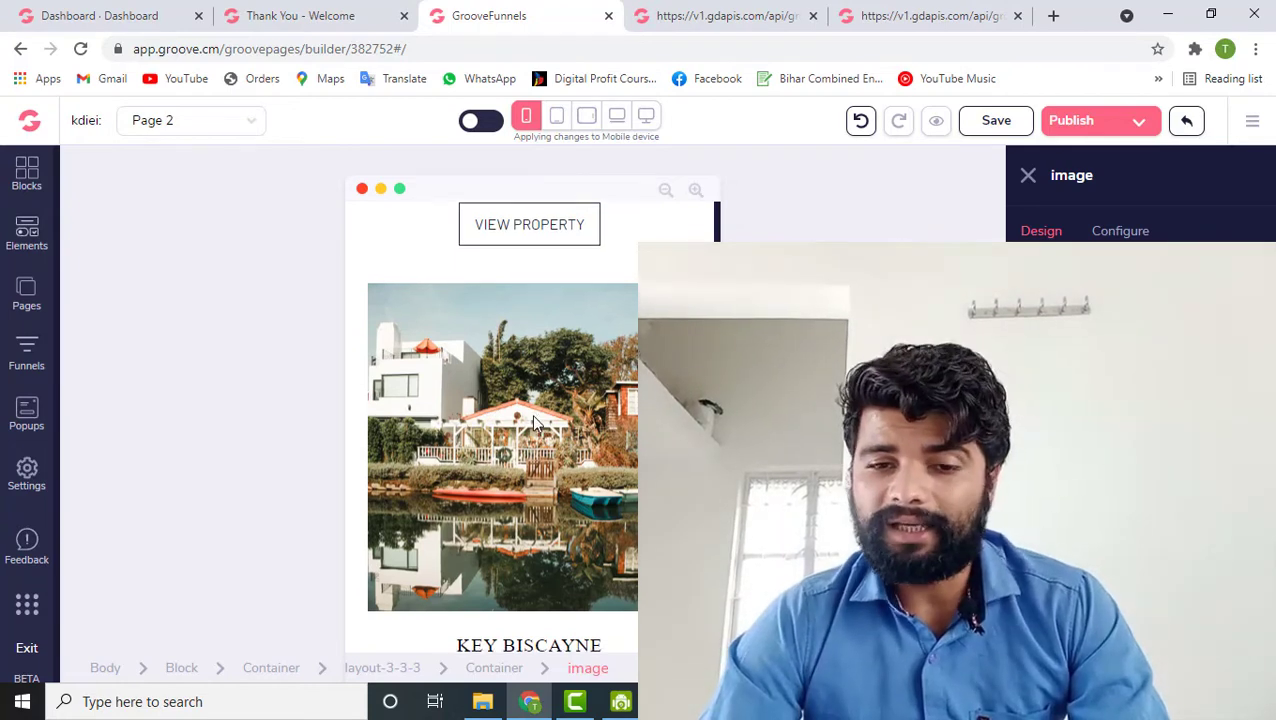
pyautogui.scroll(2, 533, 424)
pyautogui.scroll(1, 533, 424)
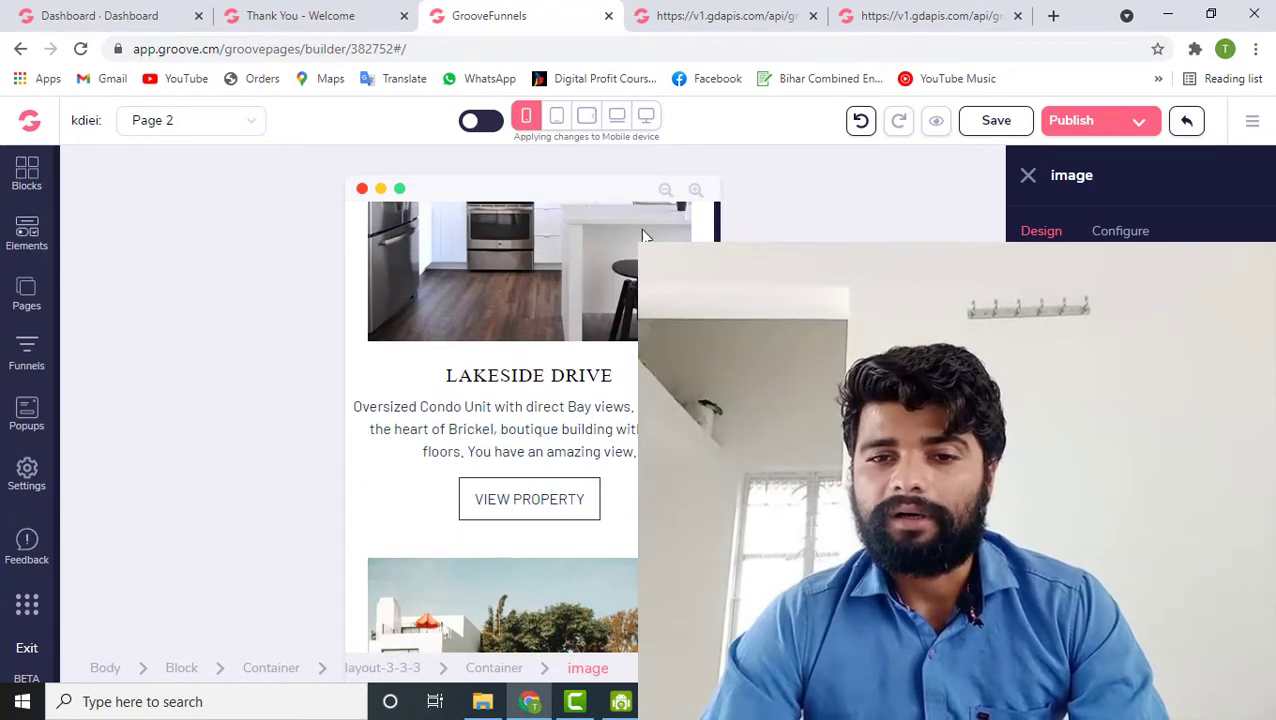
# - Compare the property listings between the desktop and mobile layouts, ending with desktop as the single editing target
pyautogui.click(645, 127)
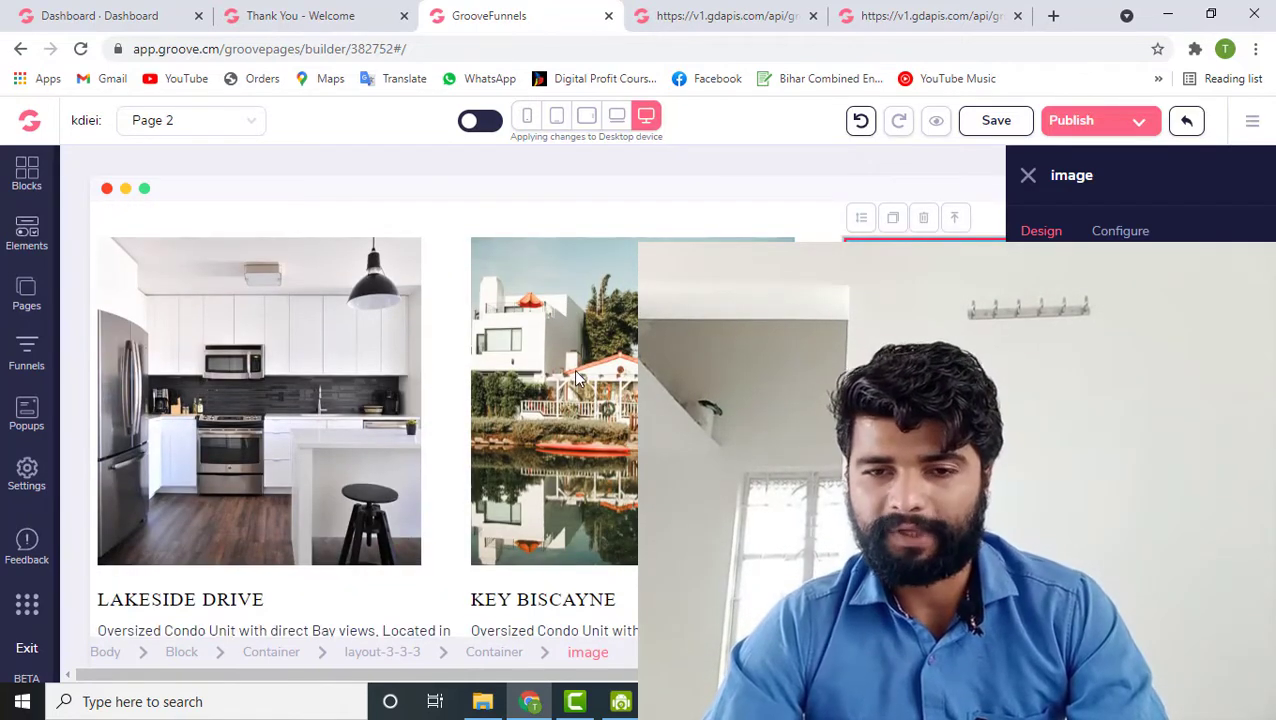
pyautogui.scroll(1, 575, 376)
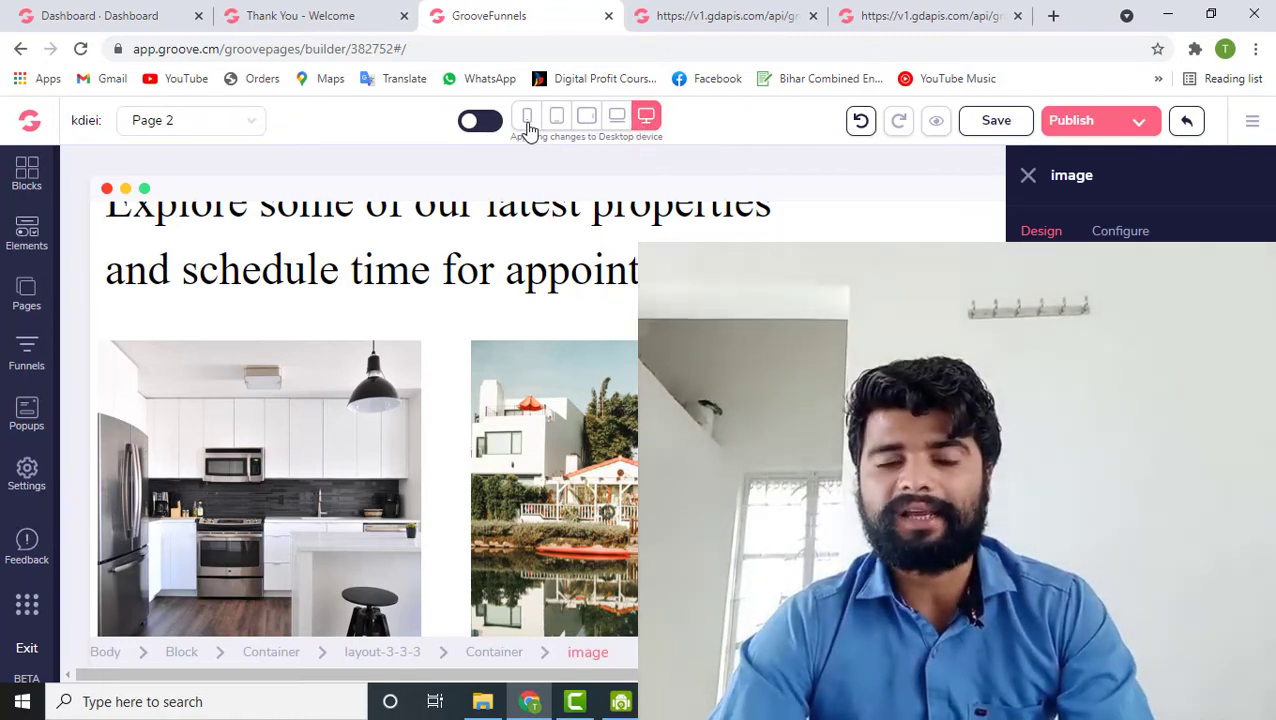
pyautogui.scroll(-3, 510, 352)
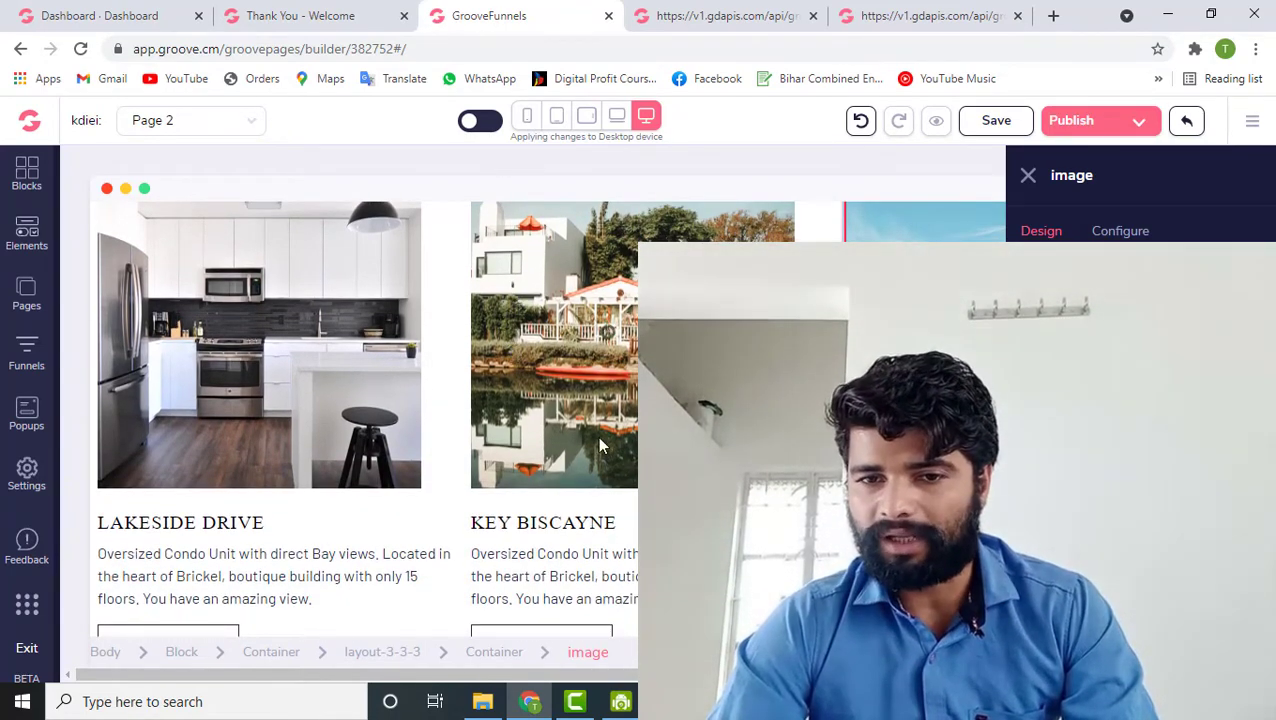
pyautogui.click(527, 122)
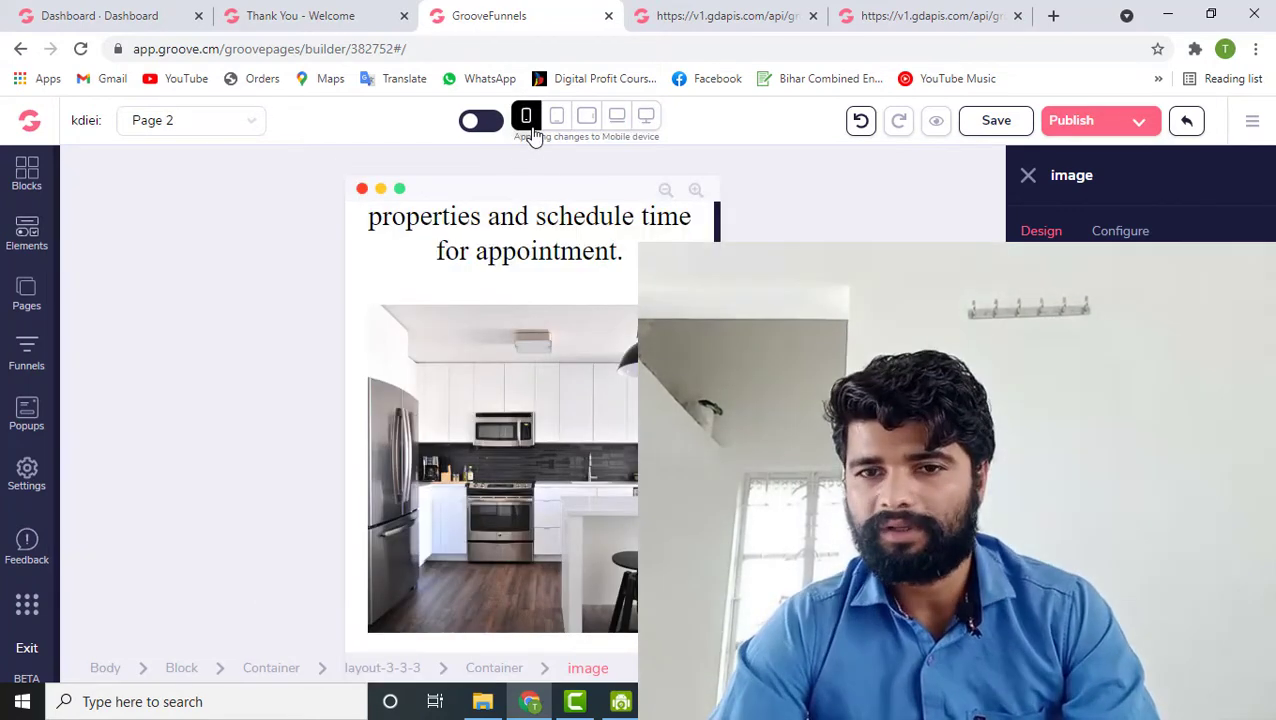
pyautogui.click(648, 117)
pyautogui.scroll(-2, 572, 490)
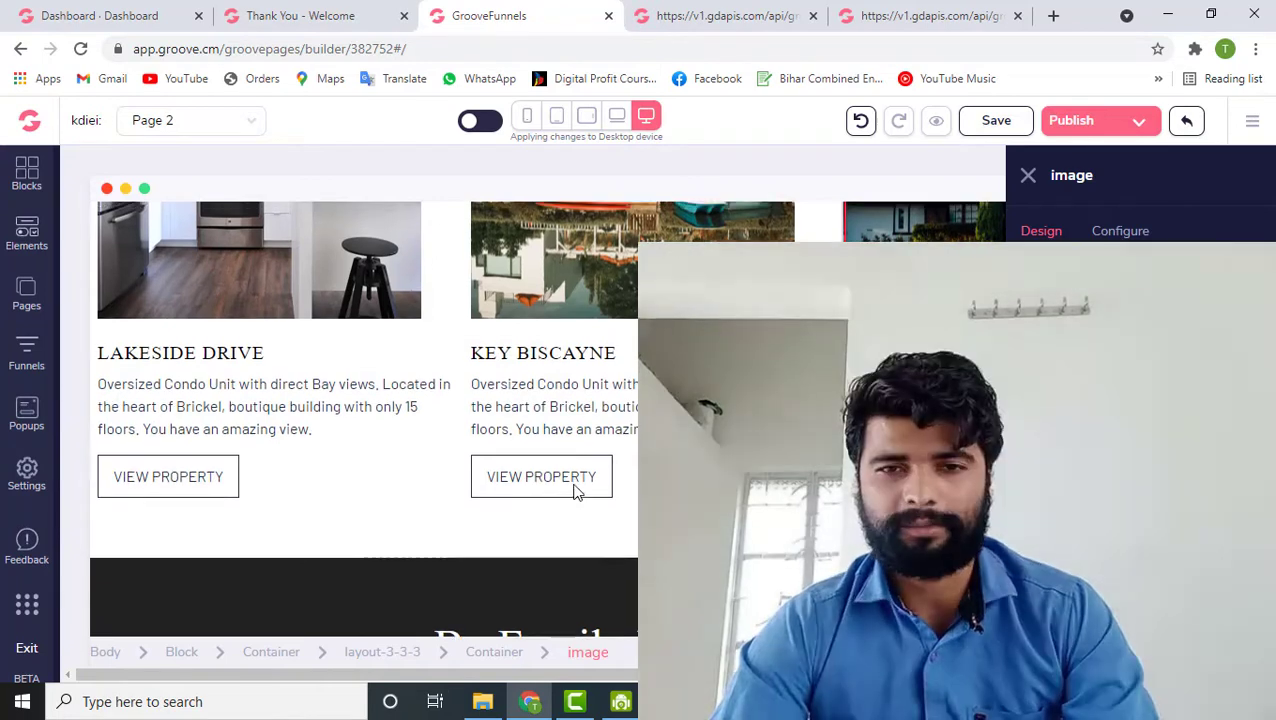
pyautogui.scroll(2, 573, 487)
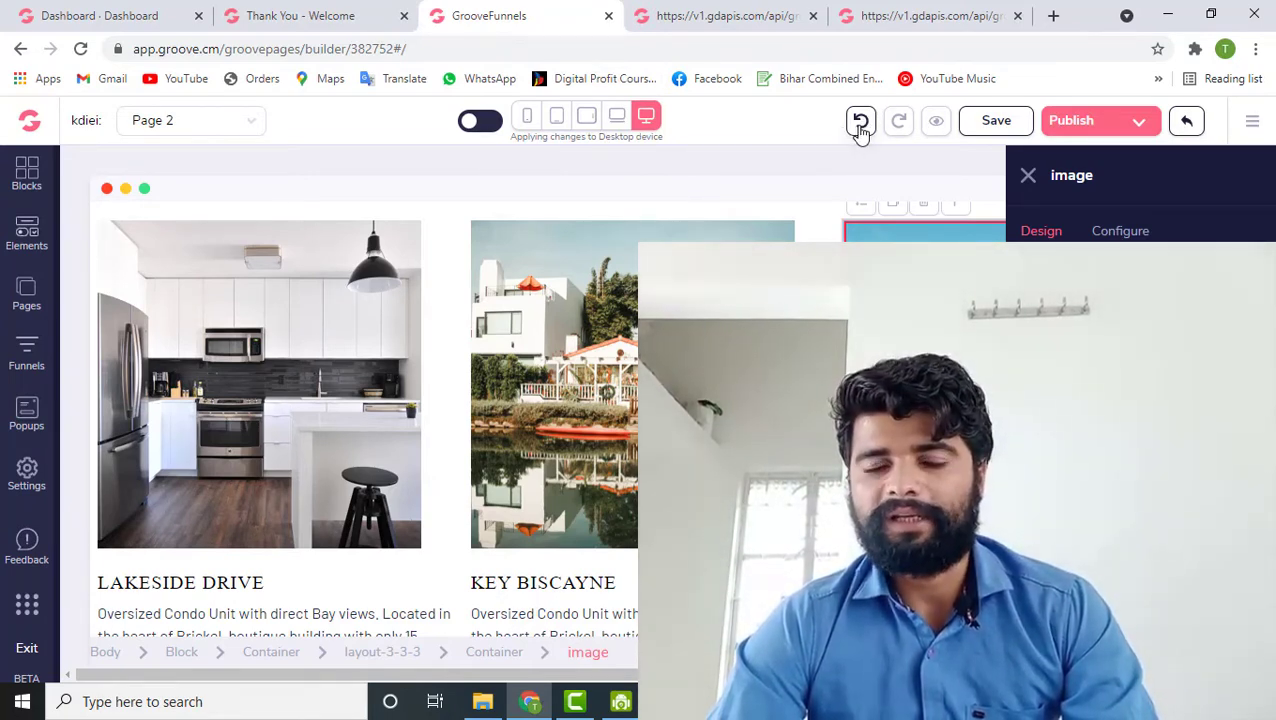
# - Examine the full desktop layout from the hero section to the footer, including the full width of the hero section
pyautogui.scroll(8, 596, 345)
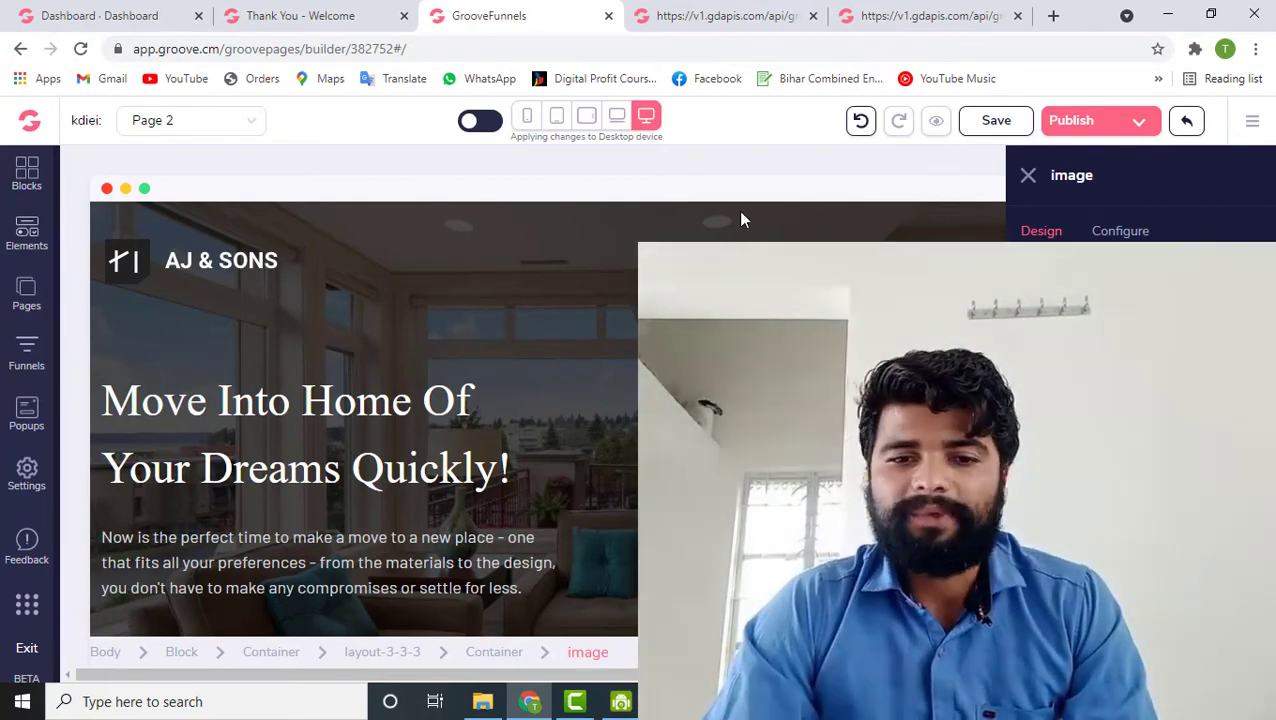
pyautogui.scroll(-10, 441, 421)
pyautogui.scroll(-10, 440, 420)
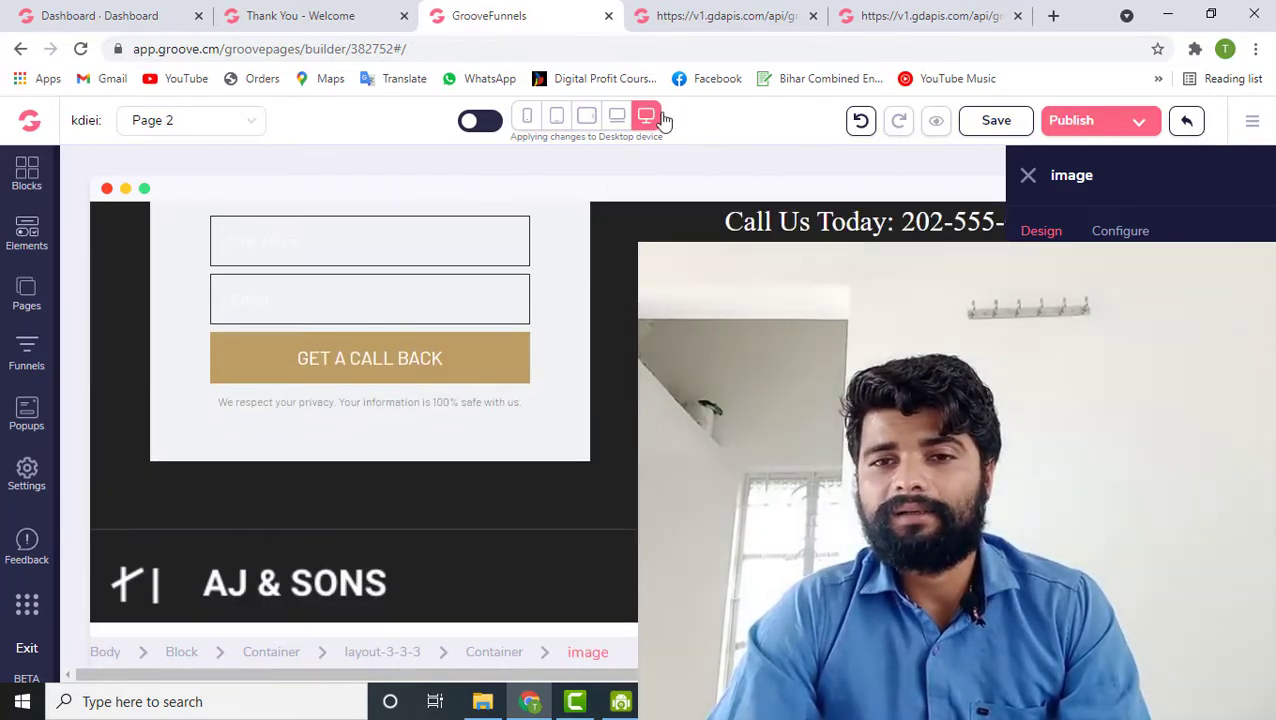
pyautogui.scroll(10, 613, 480)
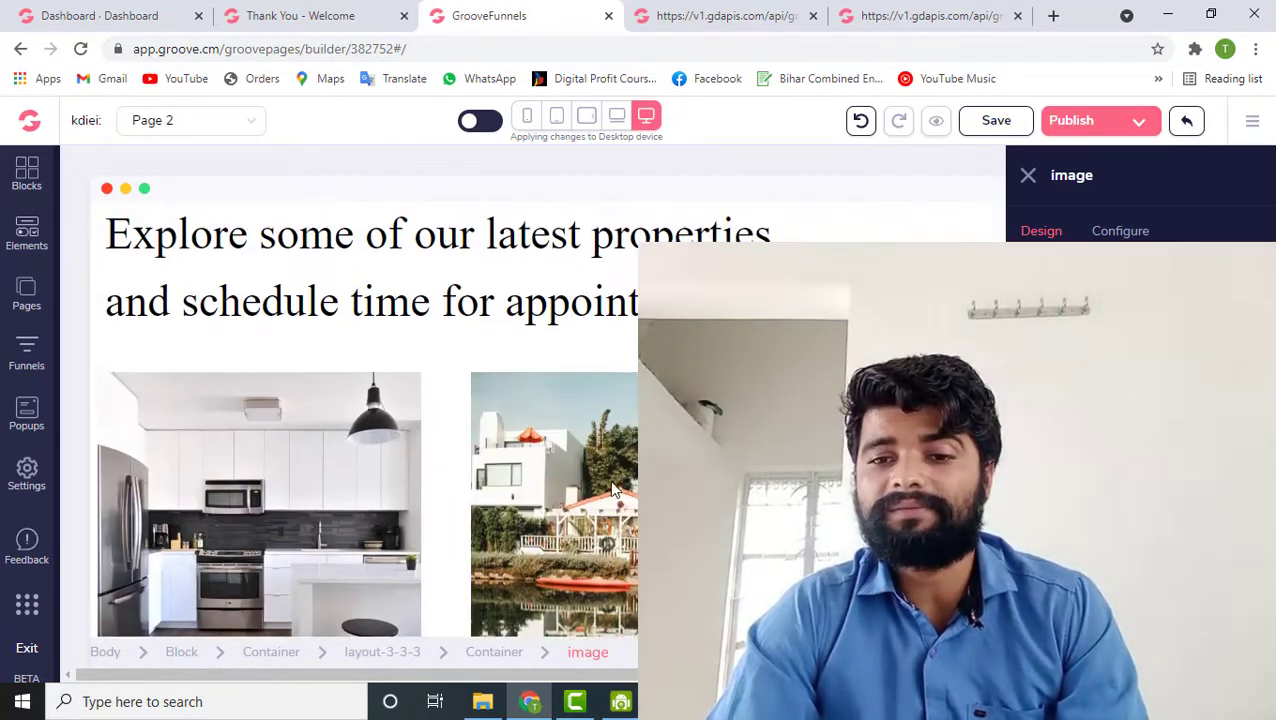
pyautogui.scroll(6, 613, 488)
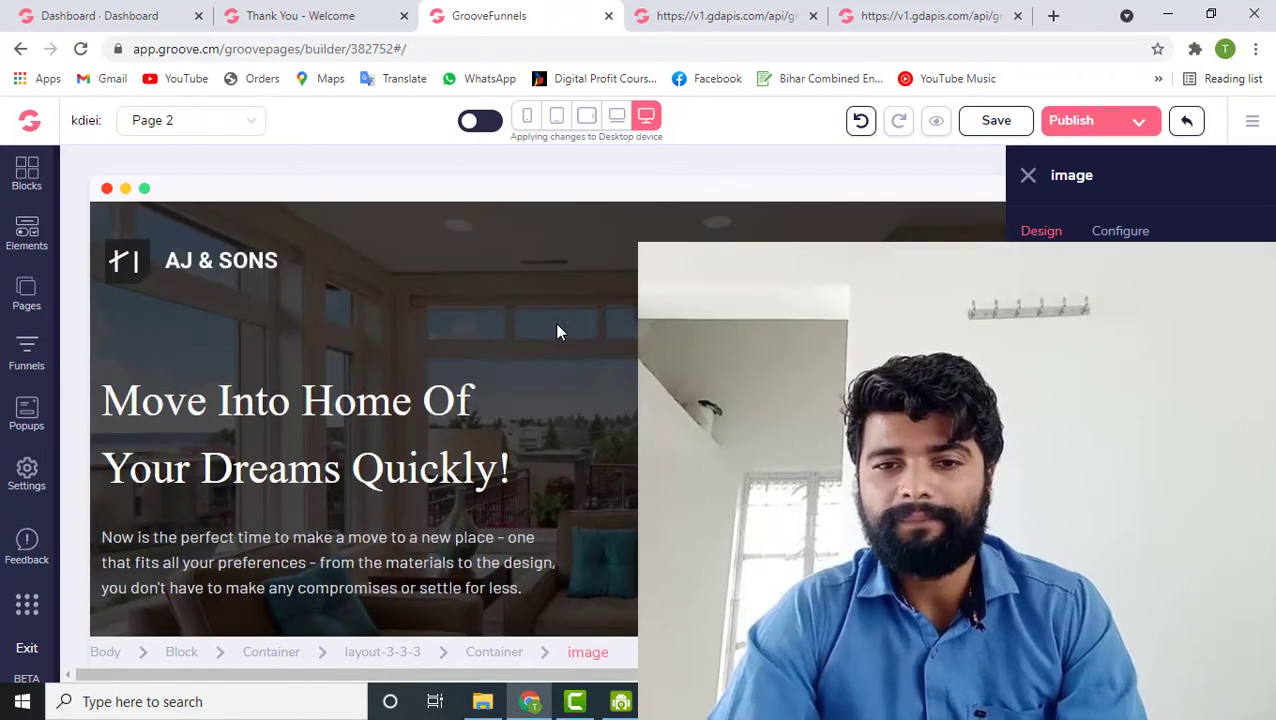
pyautogui.scroll(-15, 558, 332)
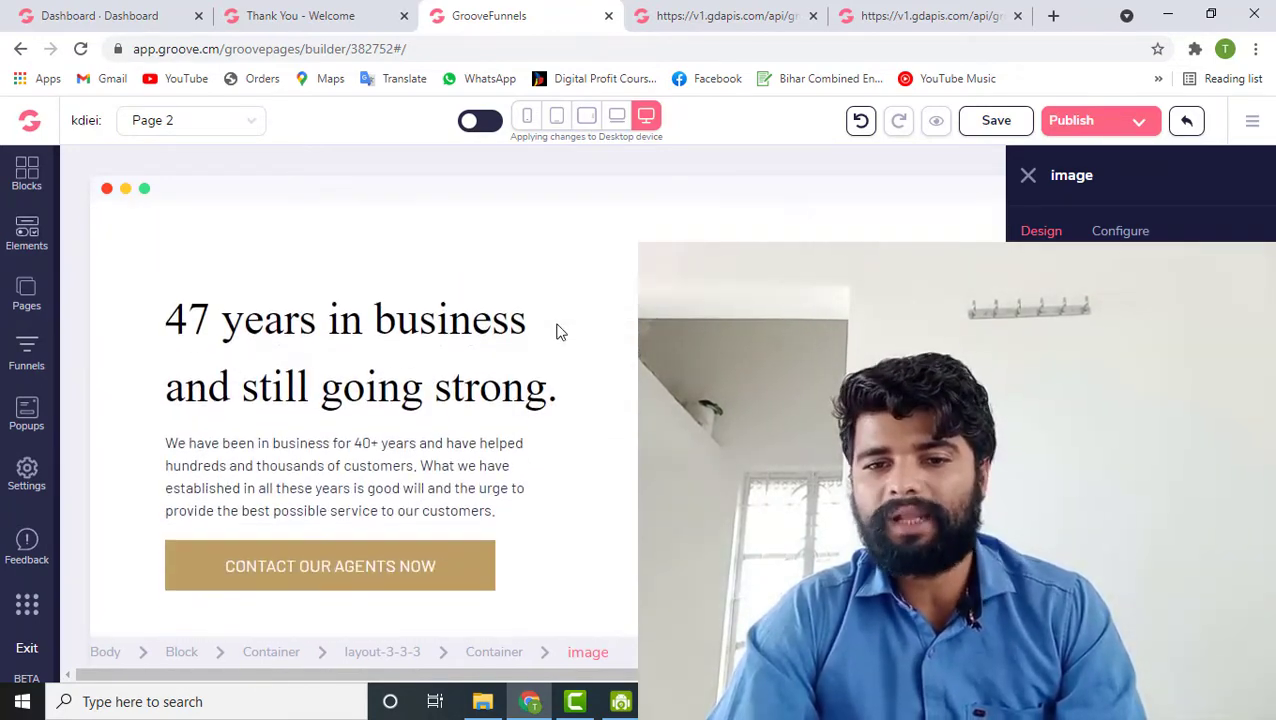
pyautogui.scroll(15, 558, 332)
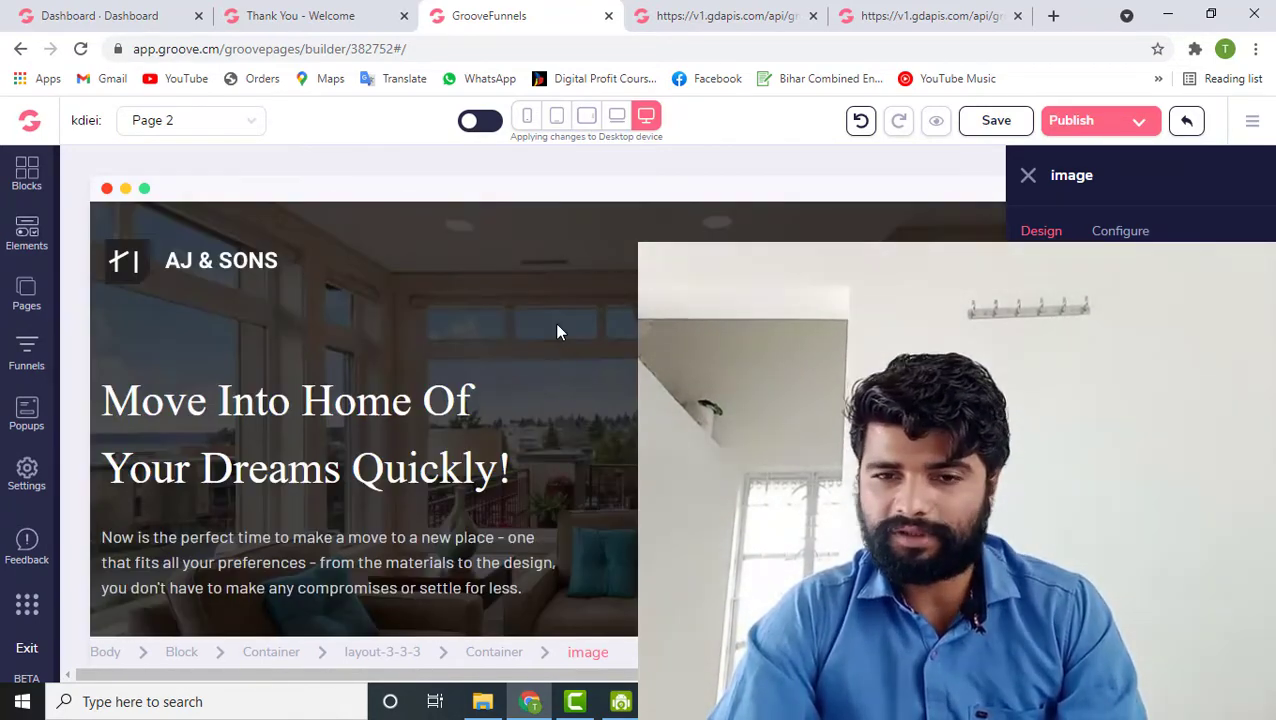
pyautogui.hscroll(4, 558, 332)
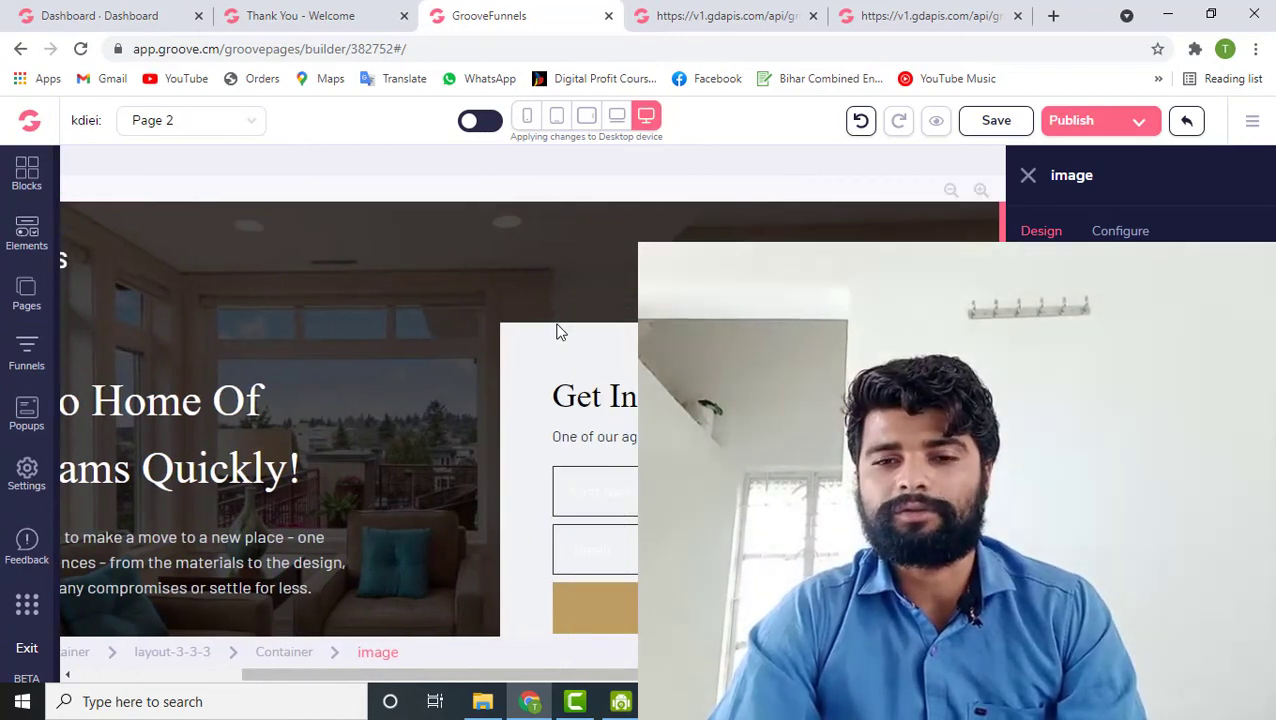
pyautogui.hscroll(-4, 558, 332)
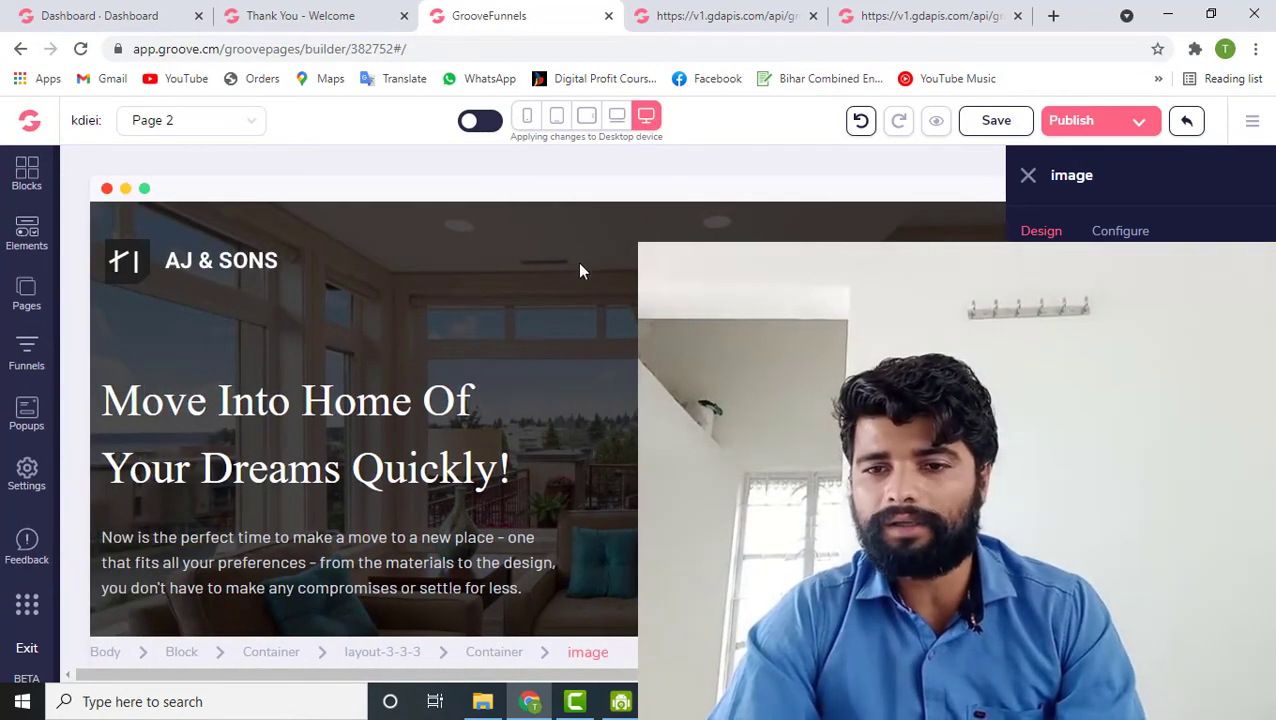
pyautogui.hscroll(4, 608, 377)
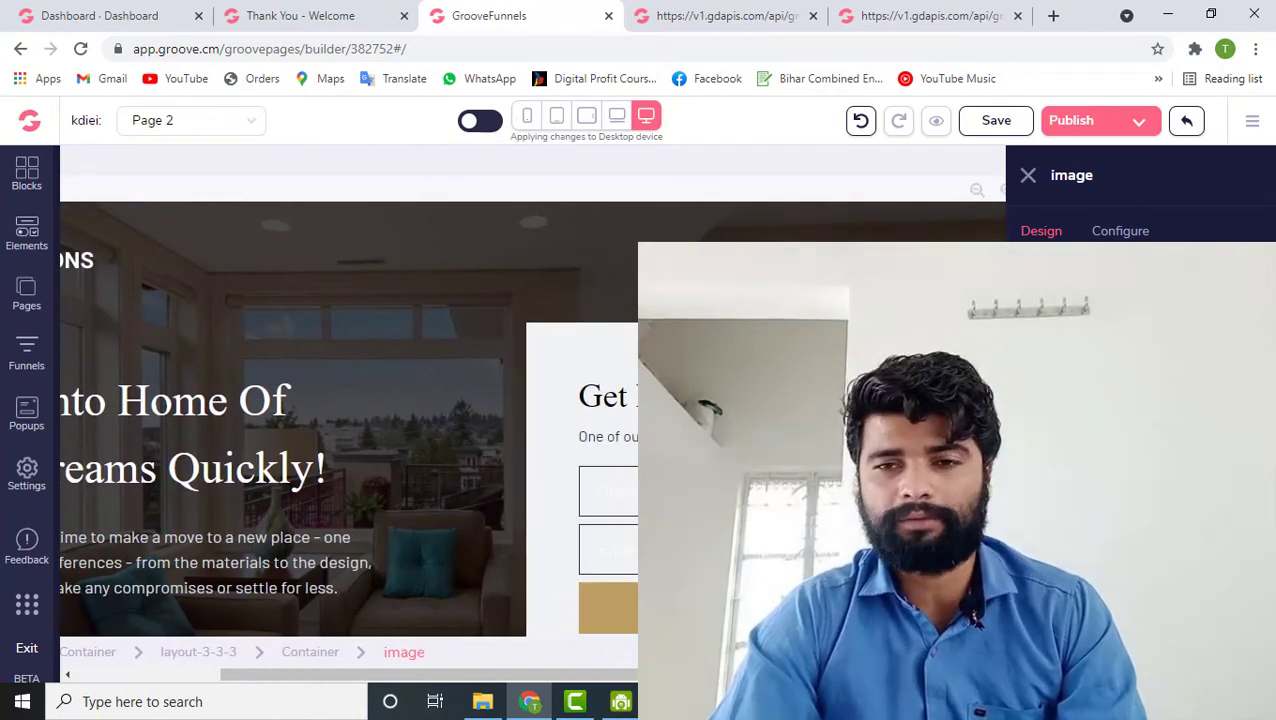
pyautogui.scroll(-1, 606, 376)
pyautogui.hscroll(-4, 452, 383)
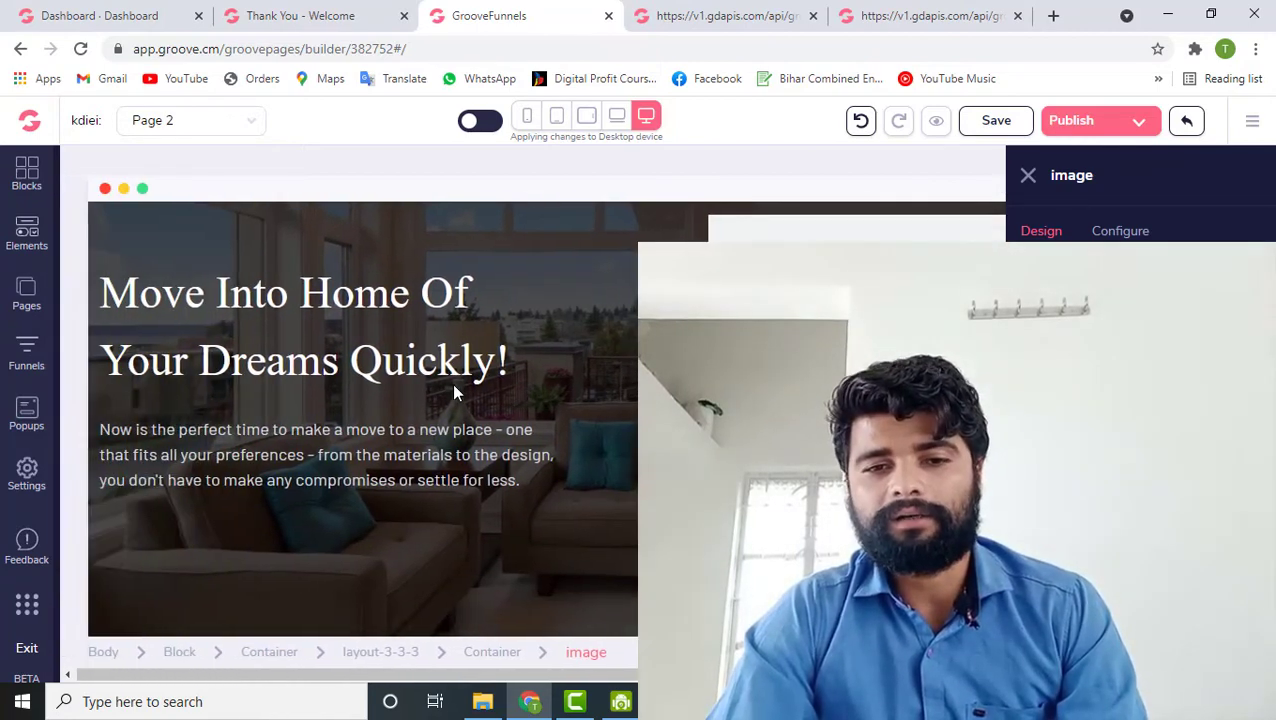
pyautogui.scroll(1, 452, 388)
pyautogui.scroll(-2, 452, 383)
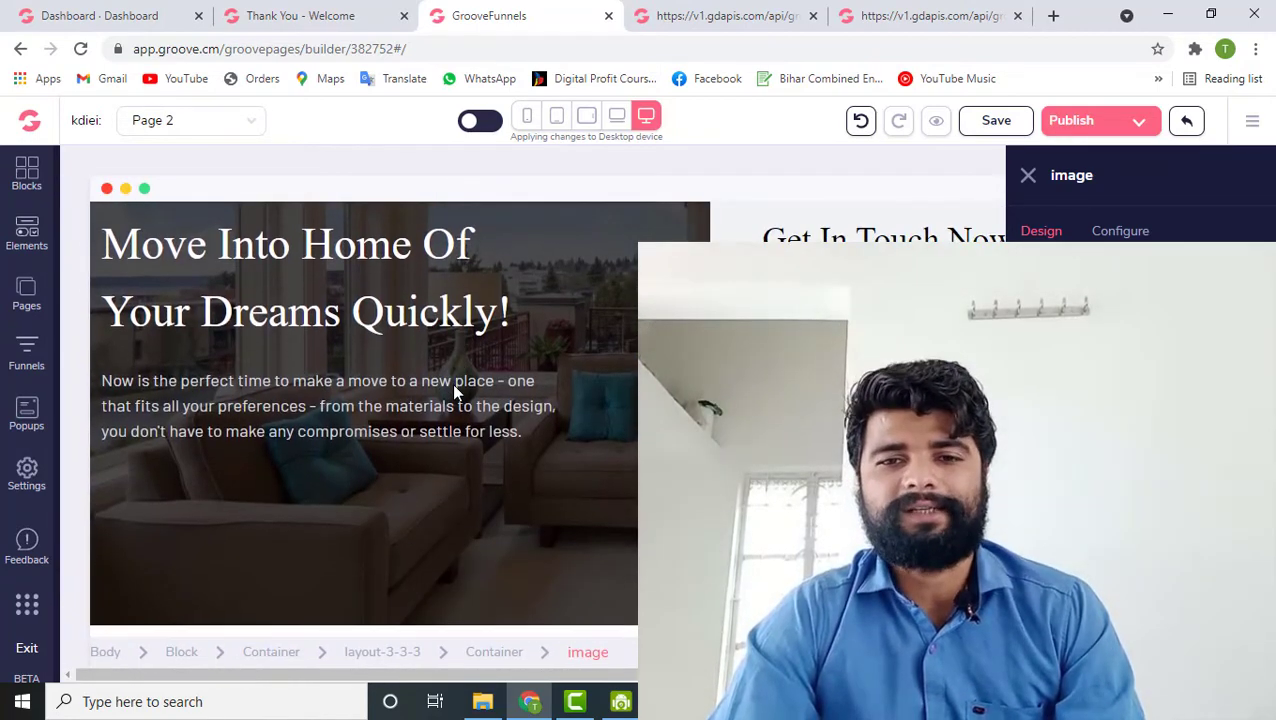
# - Review the property listings section in the desktop layout and return to the hero section
pyautogui.scroll(-6, 452, 385)
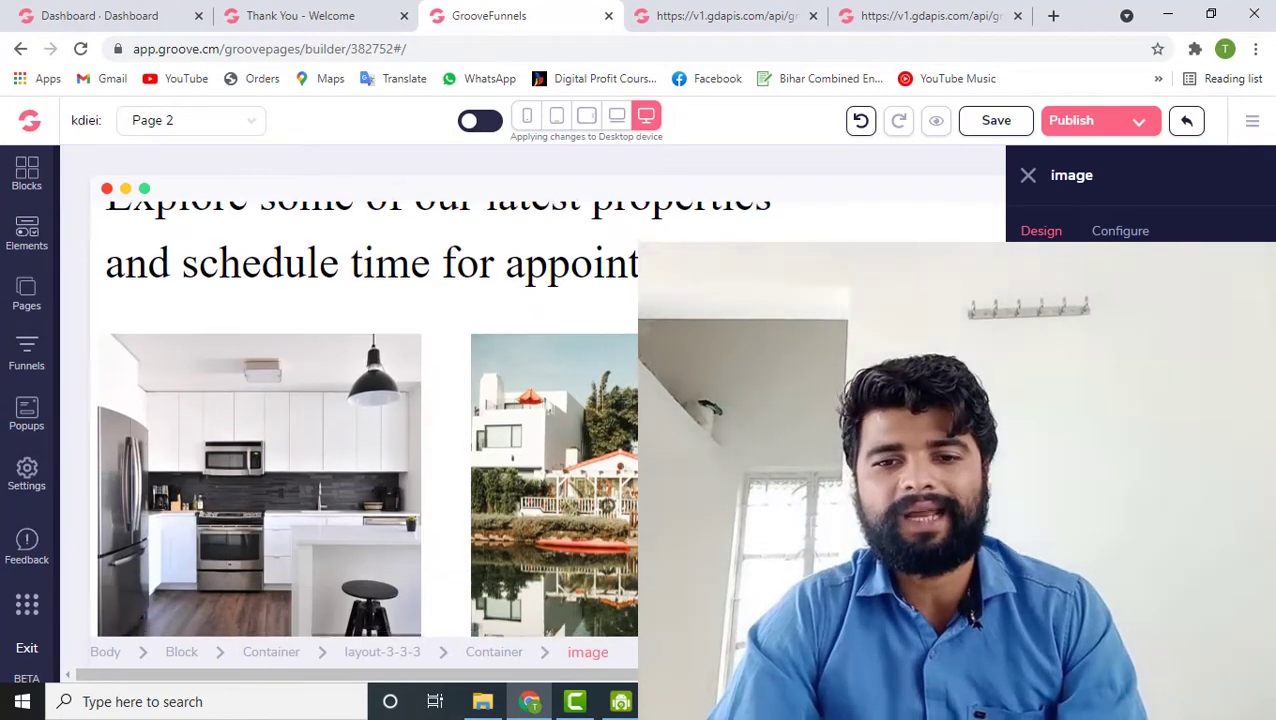
pyautogui.scroll(3, 630, 282)
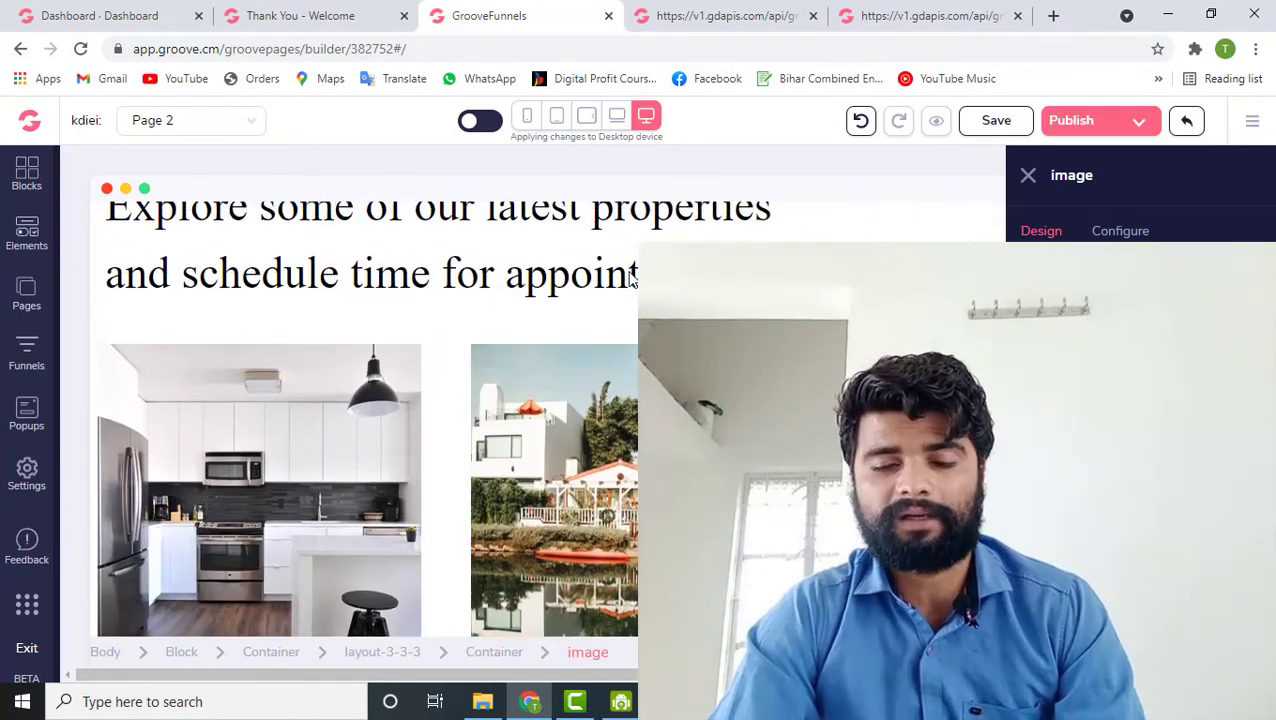
pyautogui.scroll(-2, 630, 280)
pyautogui.scroll(-1, 630, 280)
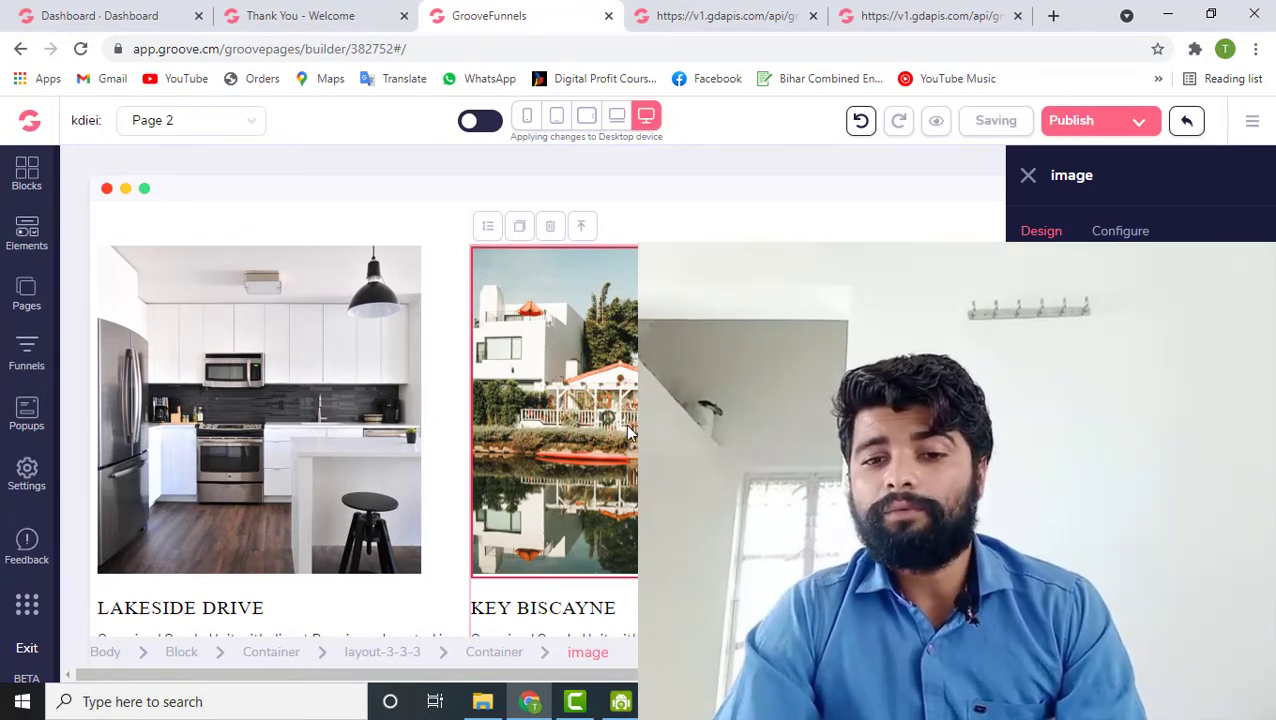
pyautogui.scroll(-1, 626, 411)
pyautogui.scroll(2, 626, 411)
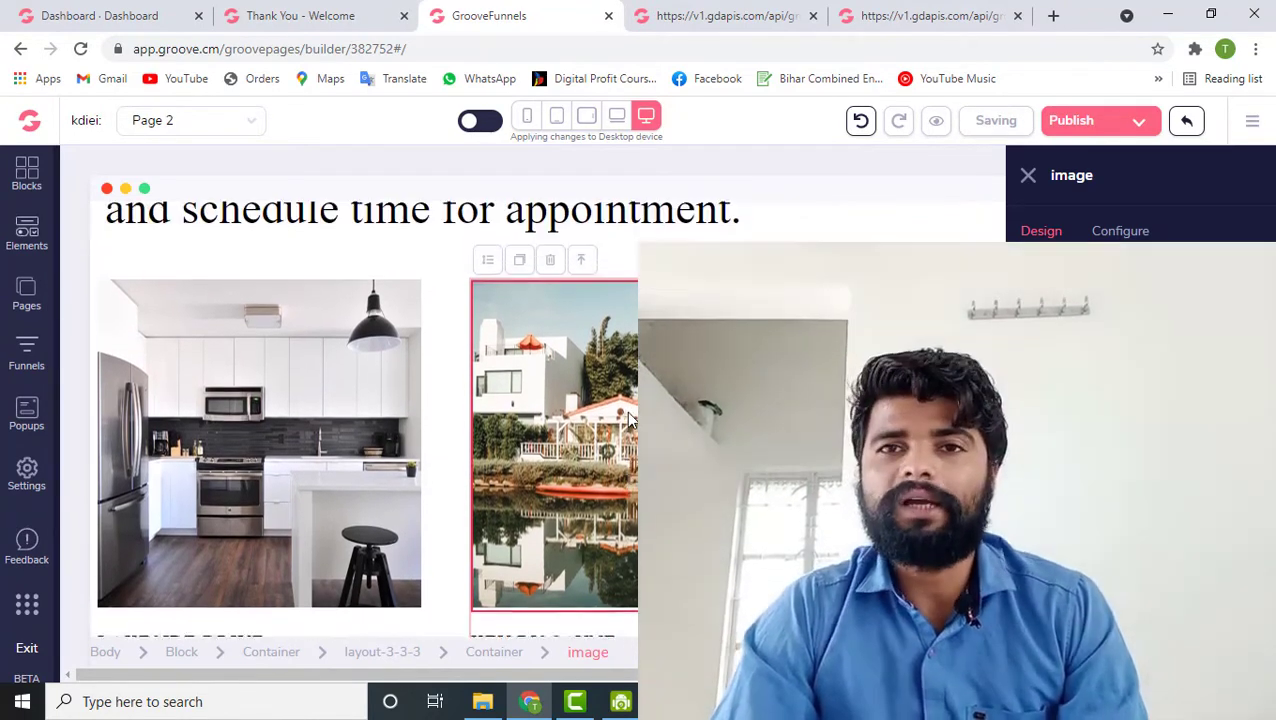
pyautogui.scroll(1, 511, 357)
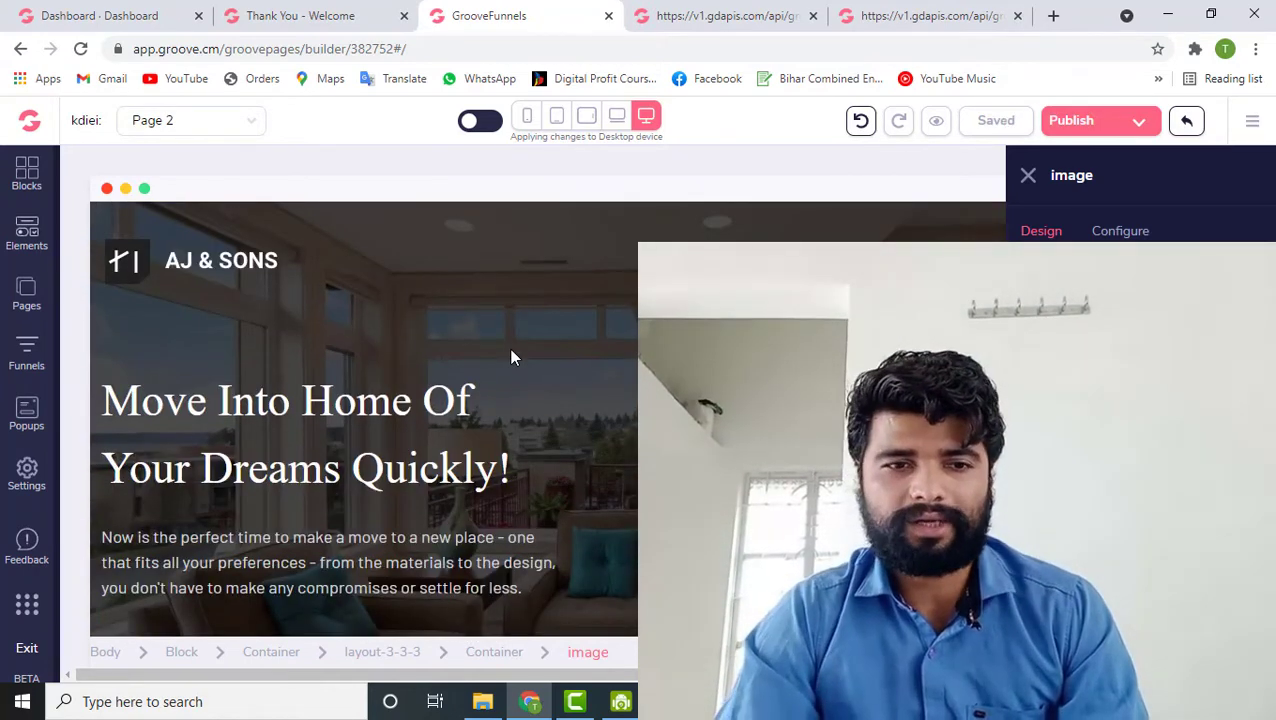
# - Browse the available page elements from the column layouts through text, lists and buttons to media and form items
pyautogui.click(22, 238)
pyautogui.scroll(-3, 160, 438)
pyautogui.scroll(-4, 160, 438)
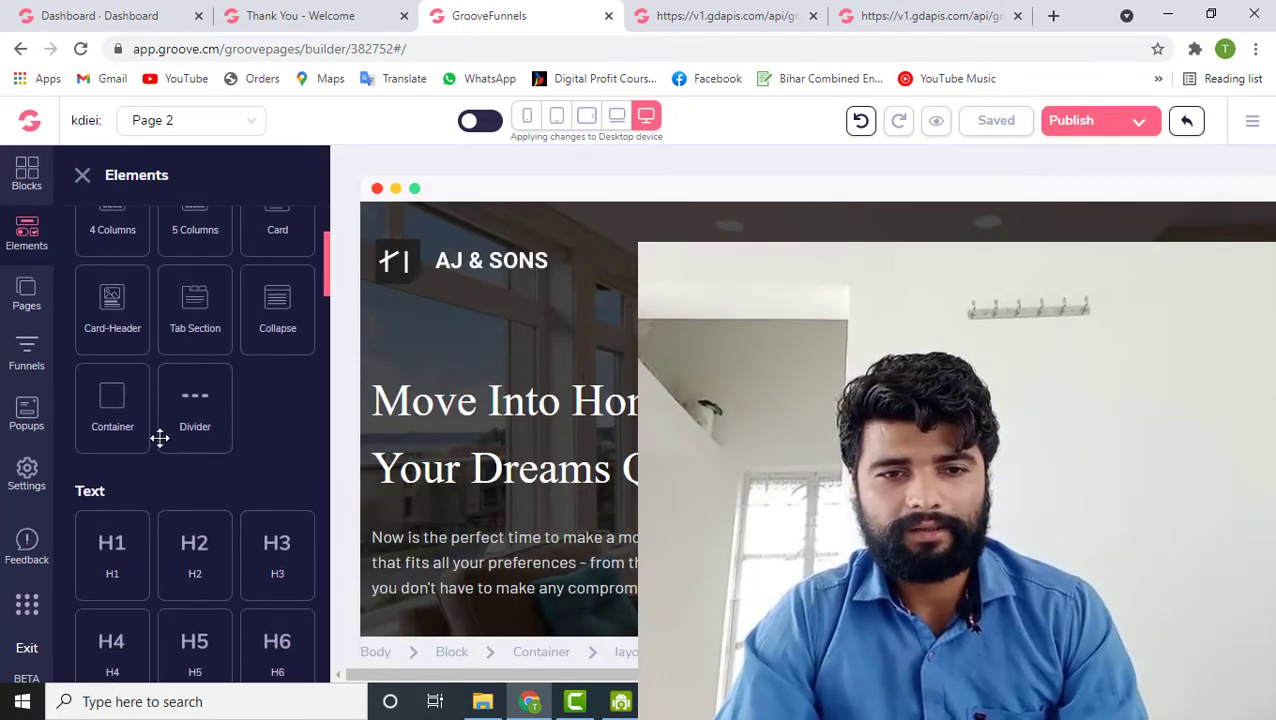
pyautogui.scroll(-6, 139, 552)
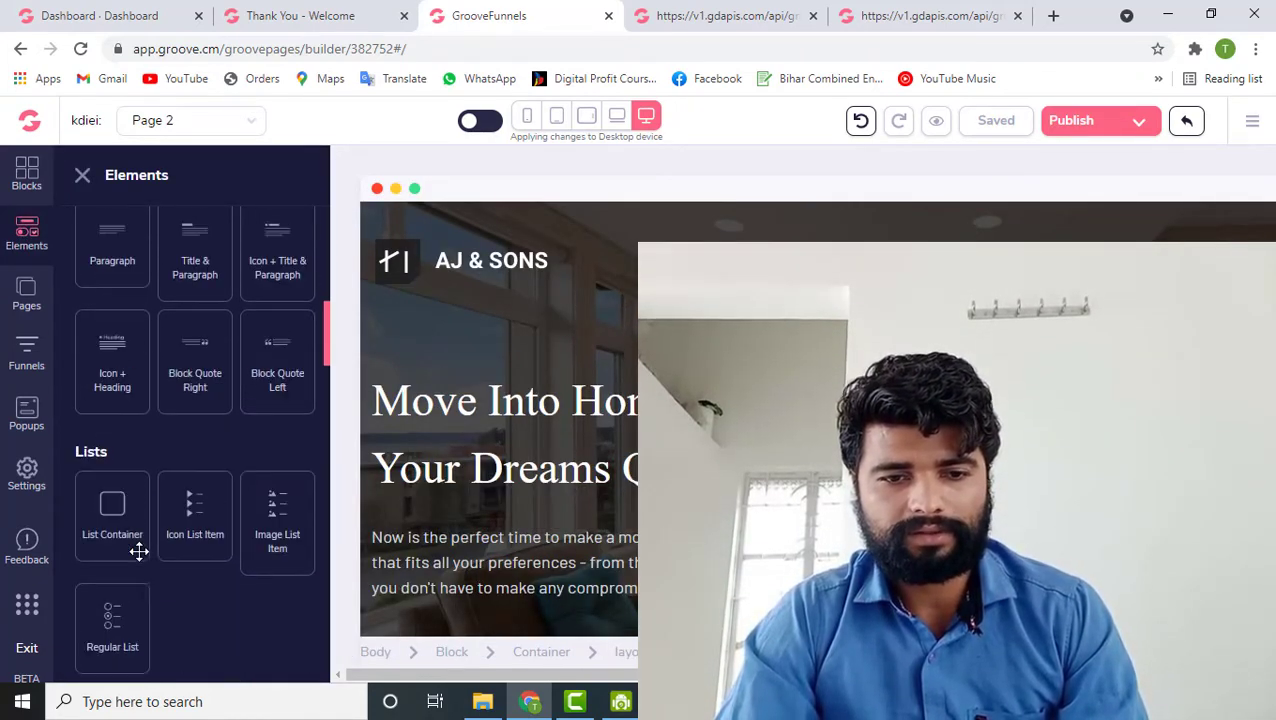
pyautogui.scroll(-4, 139, 552)
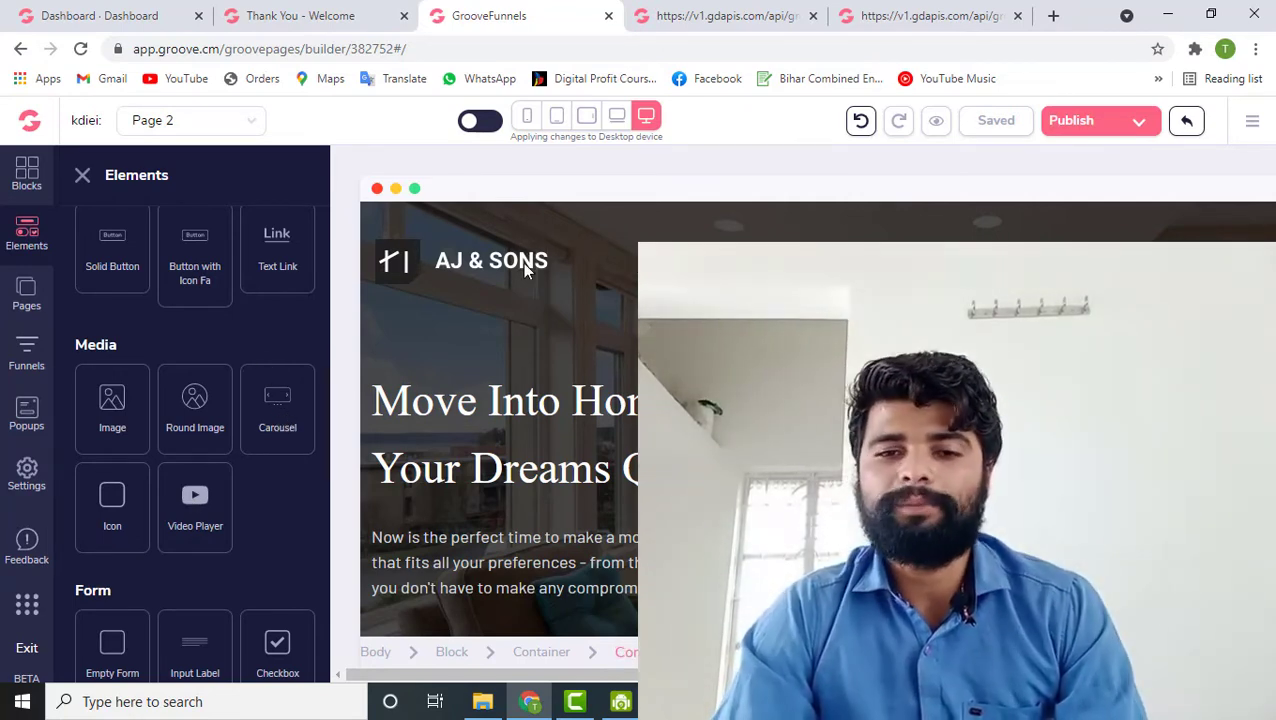
pyautogui.hscroll(1, 620, 363)
pyautogui.hscroll(-1, 620, 370)
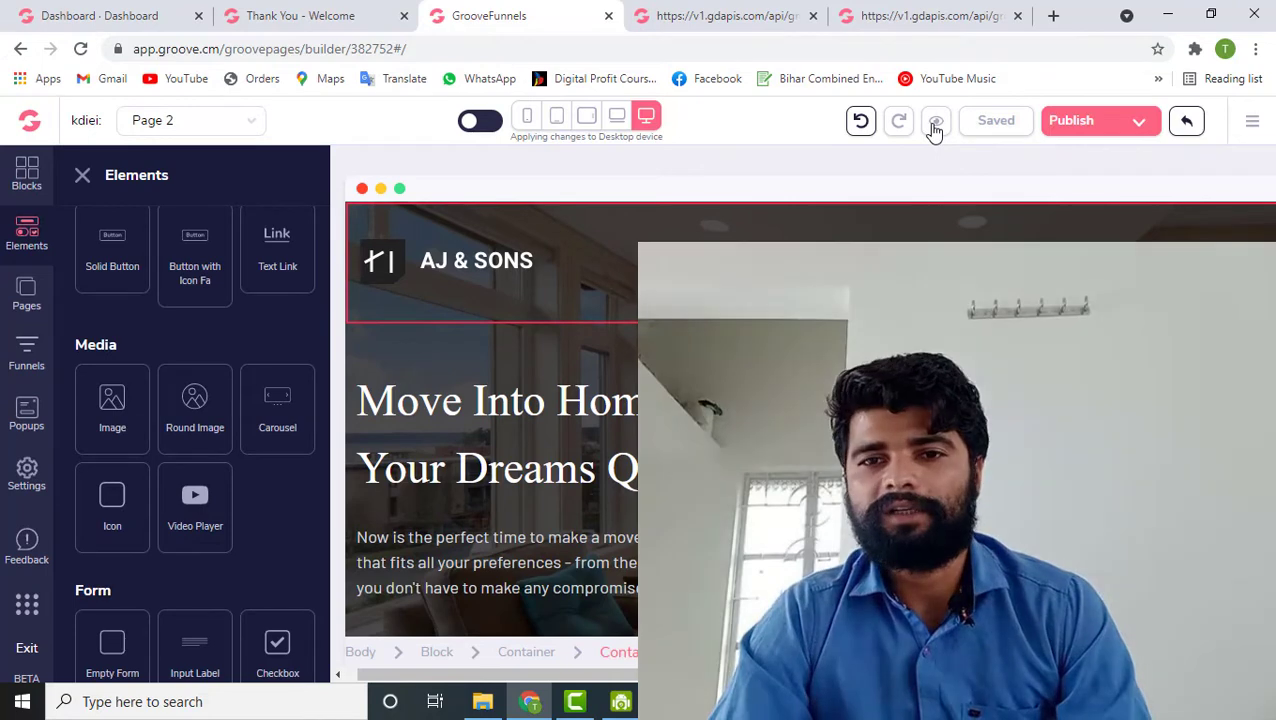
# - Open a live preview of Page 2 and review it from the hero section to the footer and back
pyautogui.click(935, 125)
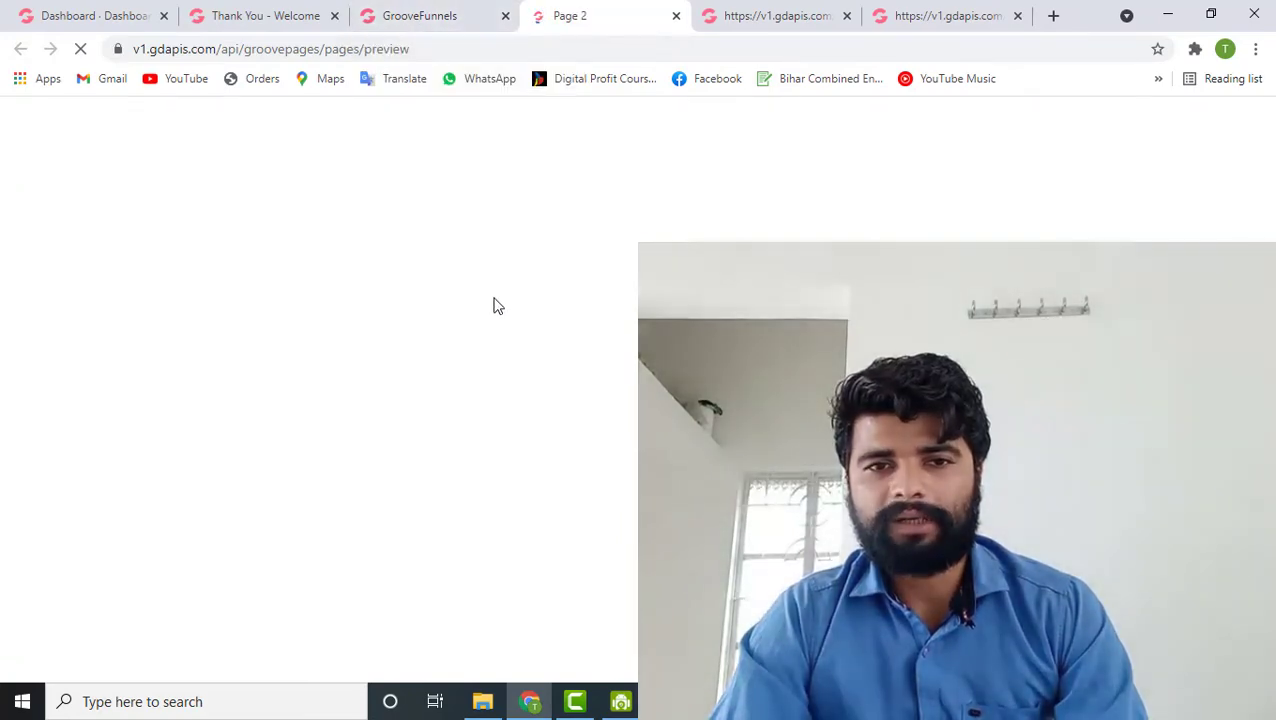
pyautogui.scroll(-15, 590, 462)
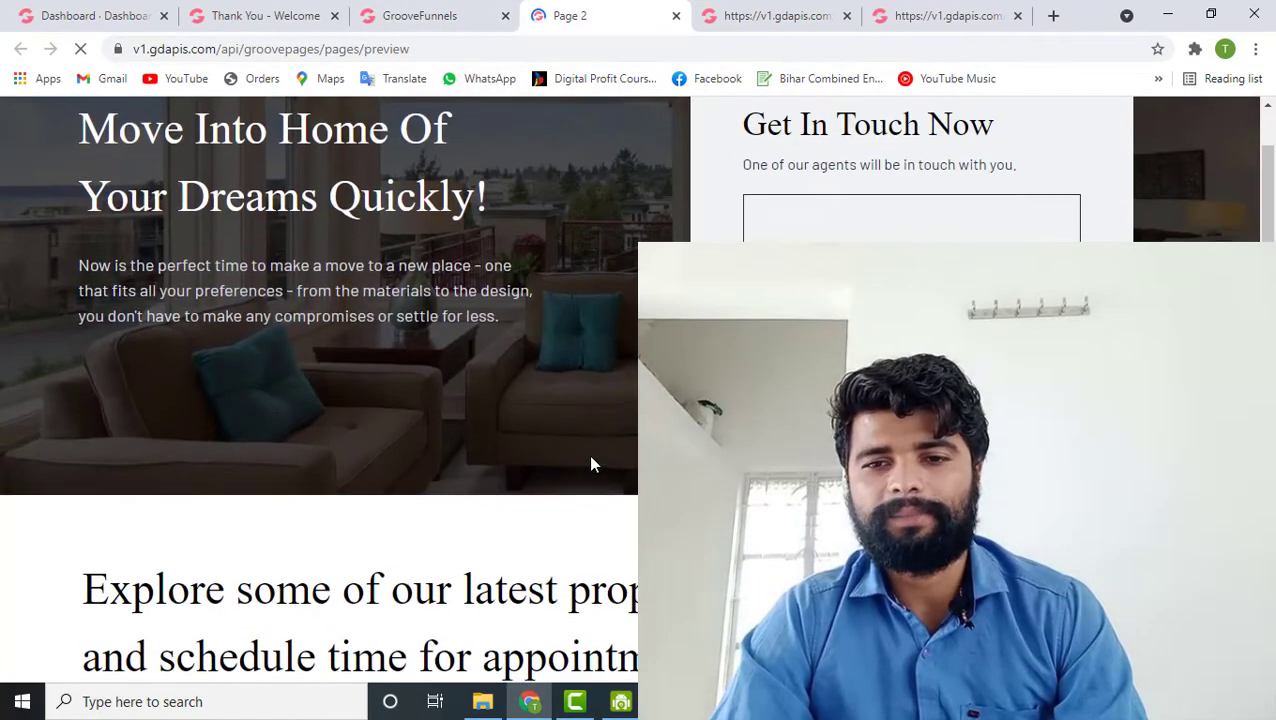
pyautogui.scroll(-12, 590, 462)
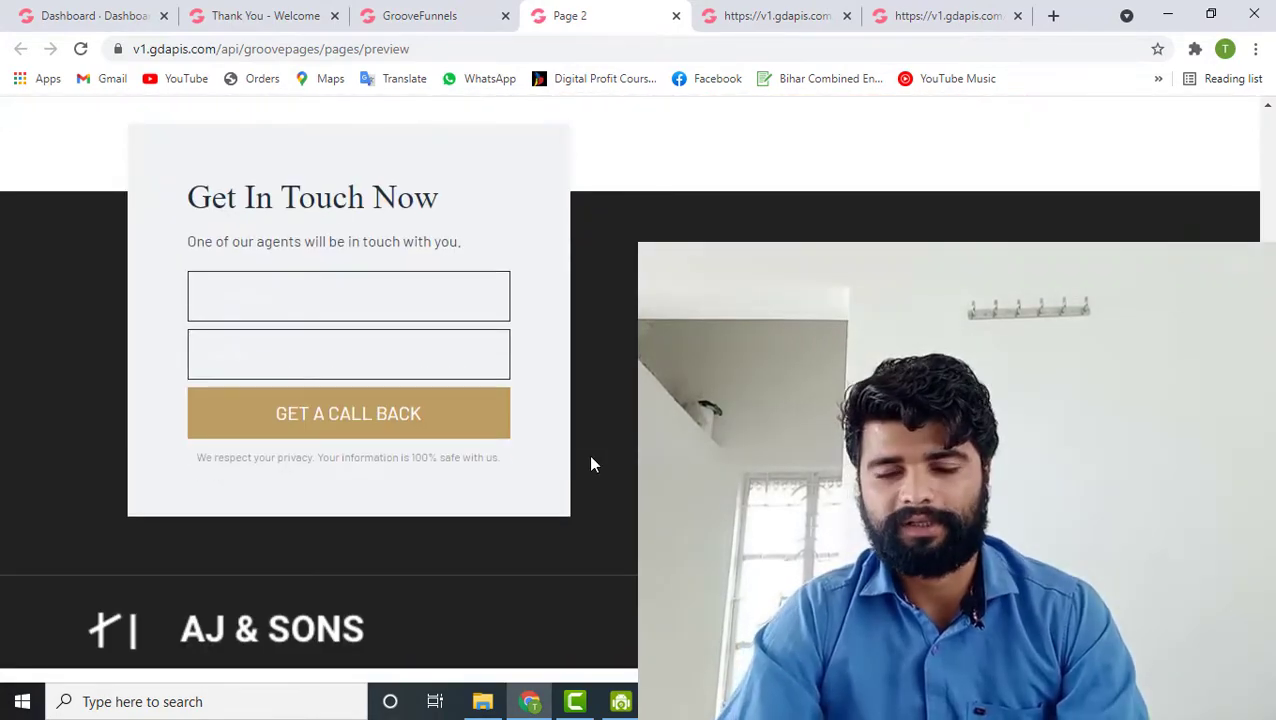
pyautogui.scroll(14, 590, 462)
pyautogui.scroll(12, 590, 462)
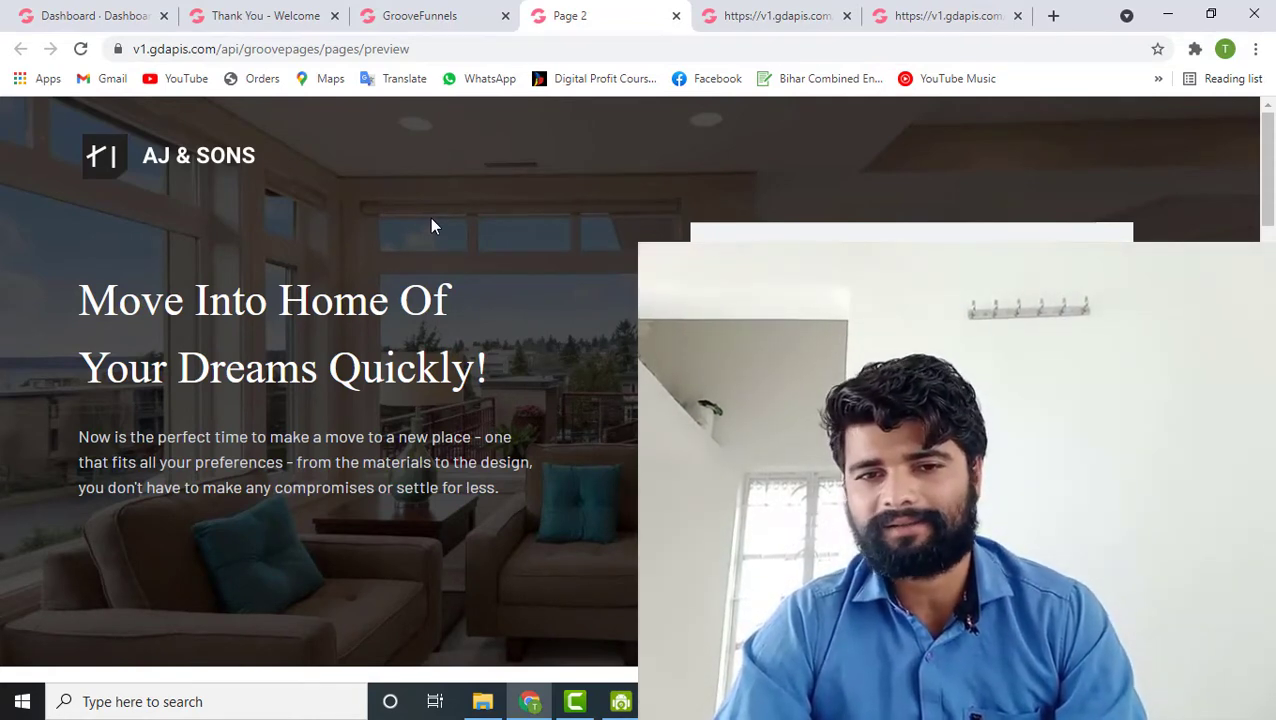
# - Inspect the previewed page with the browser's developer tools and review its responsive mobile layout from the hero section to the footer
pyautogui.rightClick(431, 221)
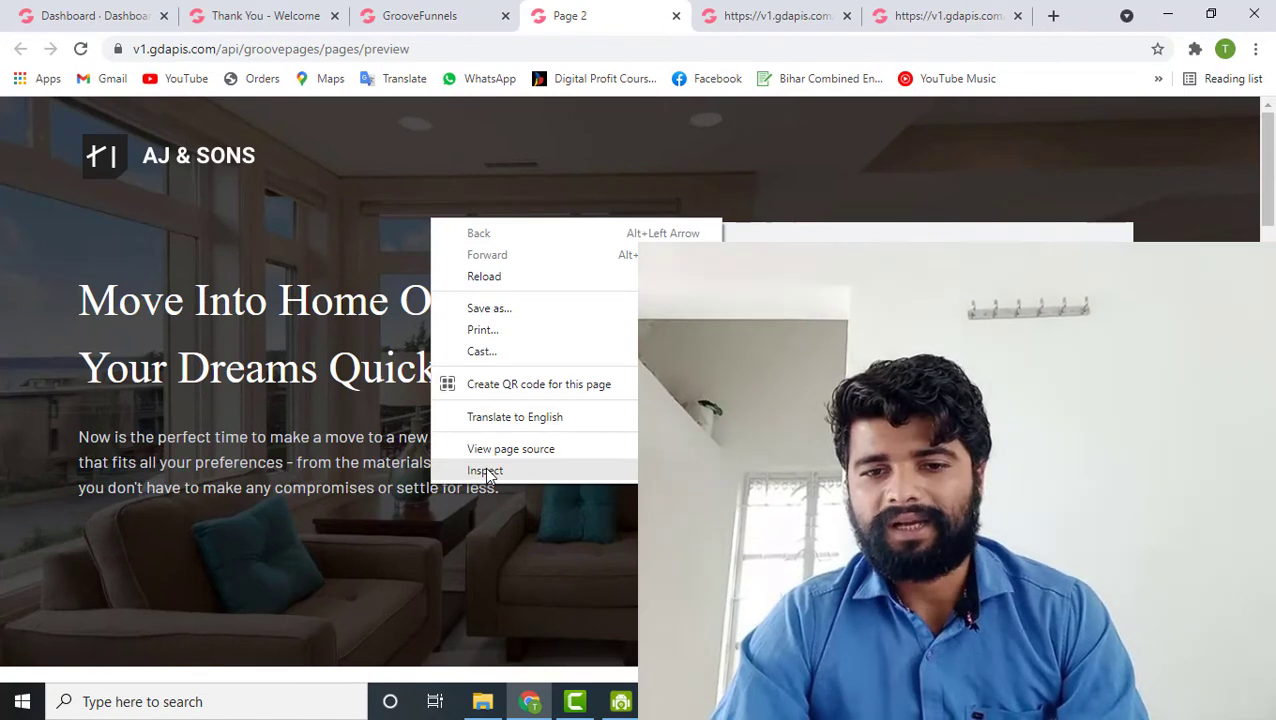
pyautogui.click(486, 472)
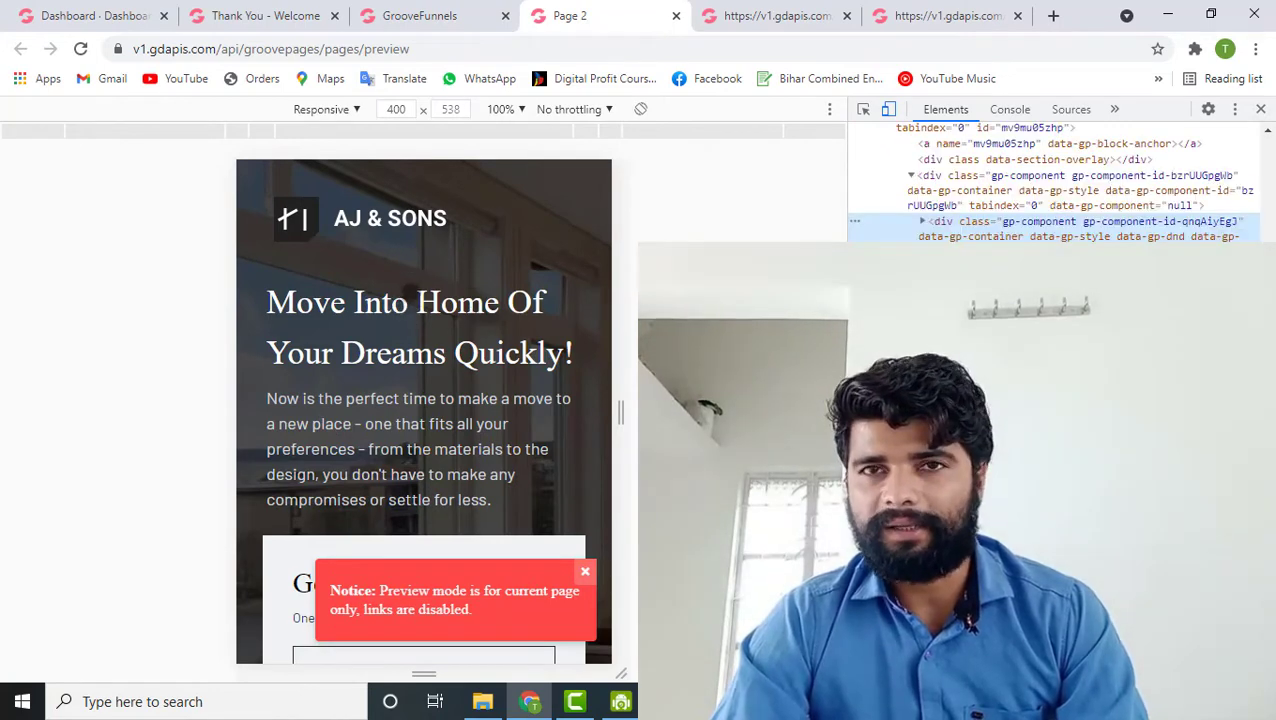
pyautogui.scroll(-7, 412, 398)
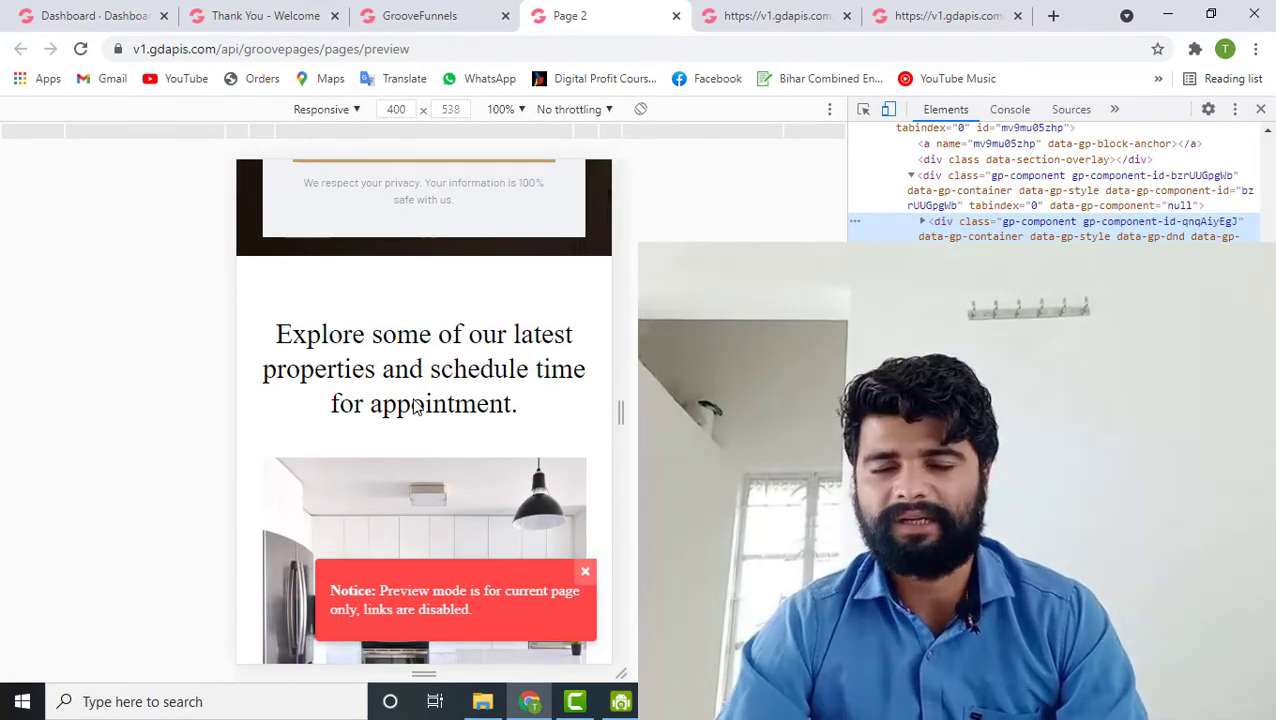
pyautogui.scroll(2, 515, 307)
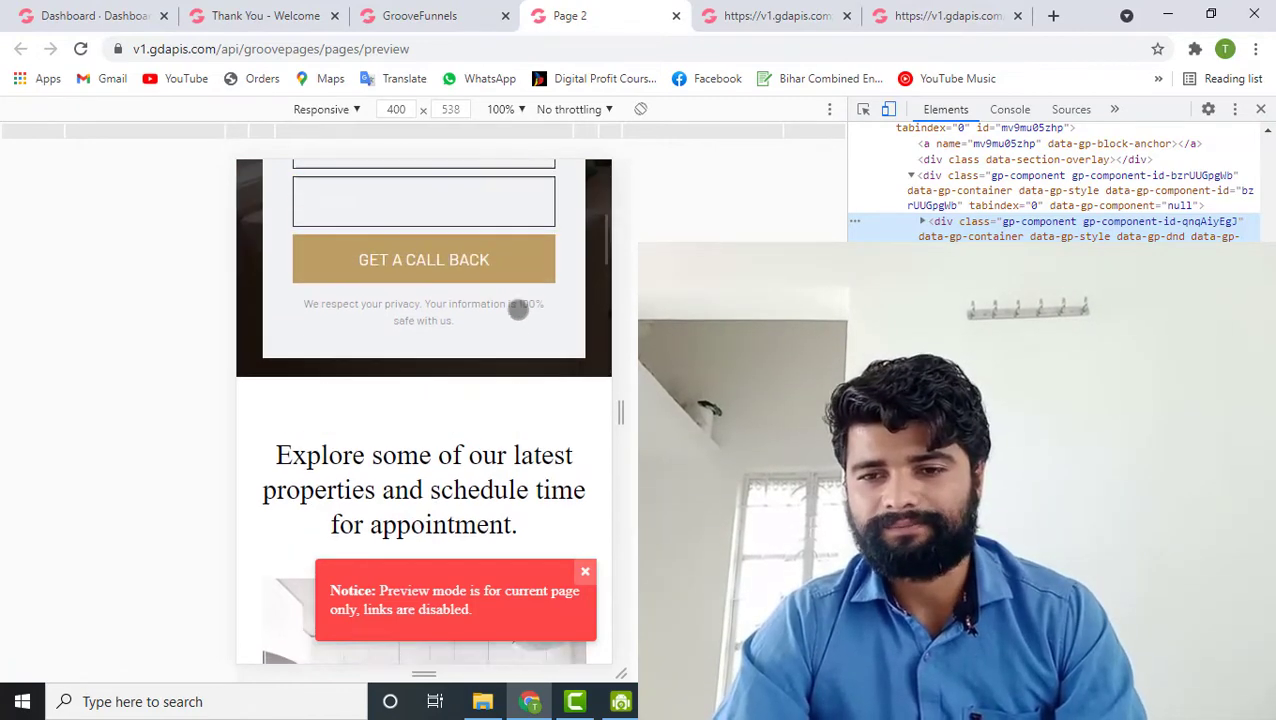
pyautogui.scroll(5, 517, 311)
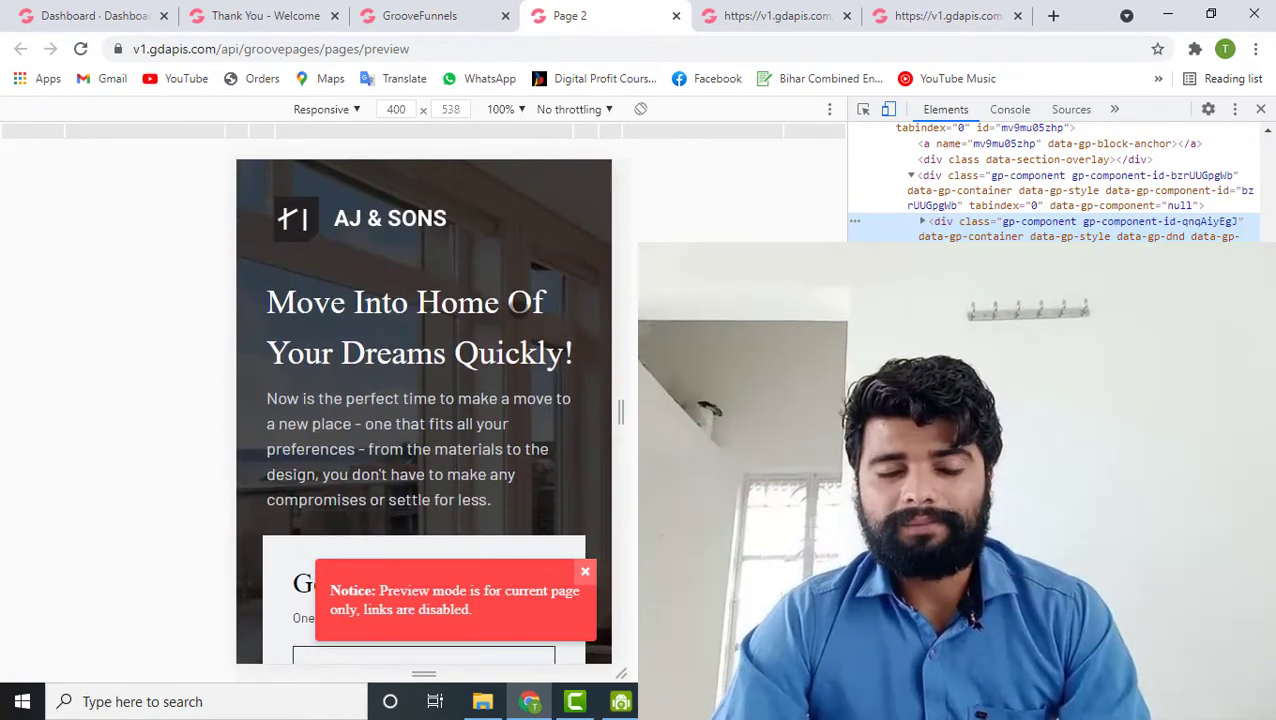
pyautogui.scroll(-2, 517, 311)
pyautogui.scroll(2, 422, 410)
pyautogui.scroll(-15, 522, 304)
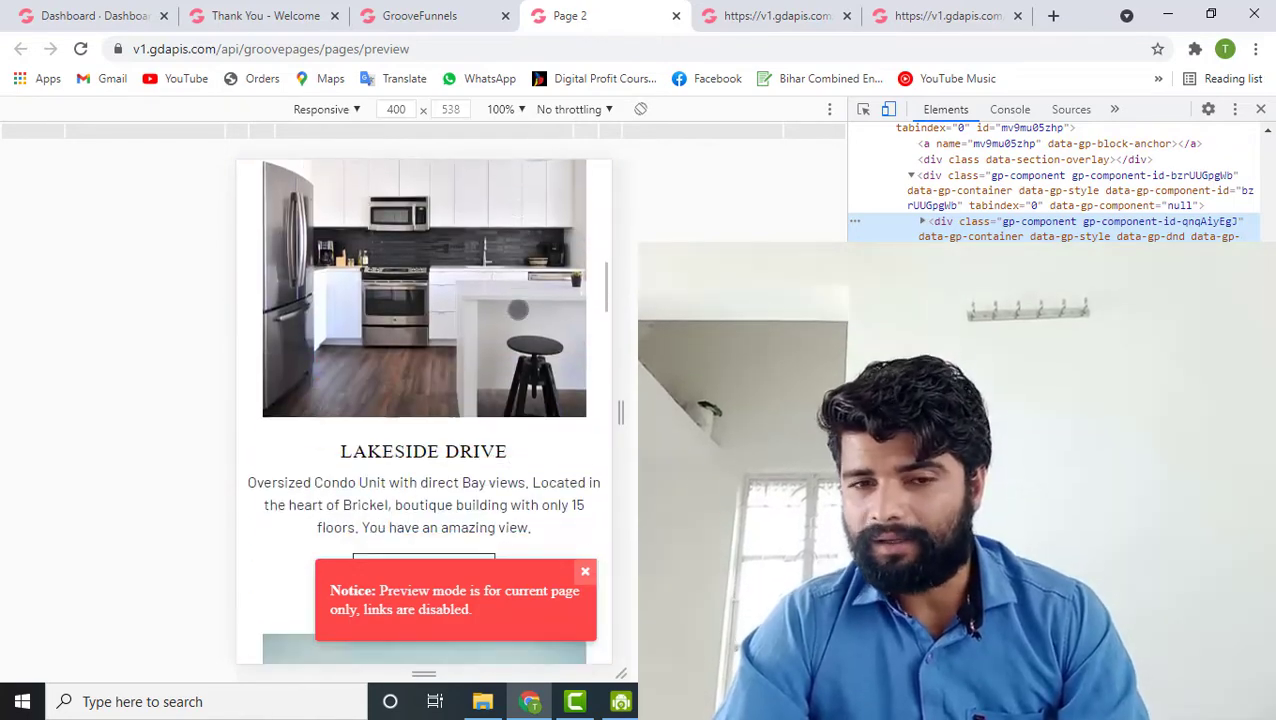
pyautogui.scroll(-15, 518, 310)
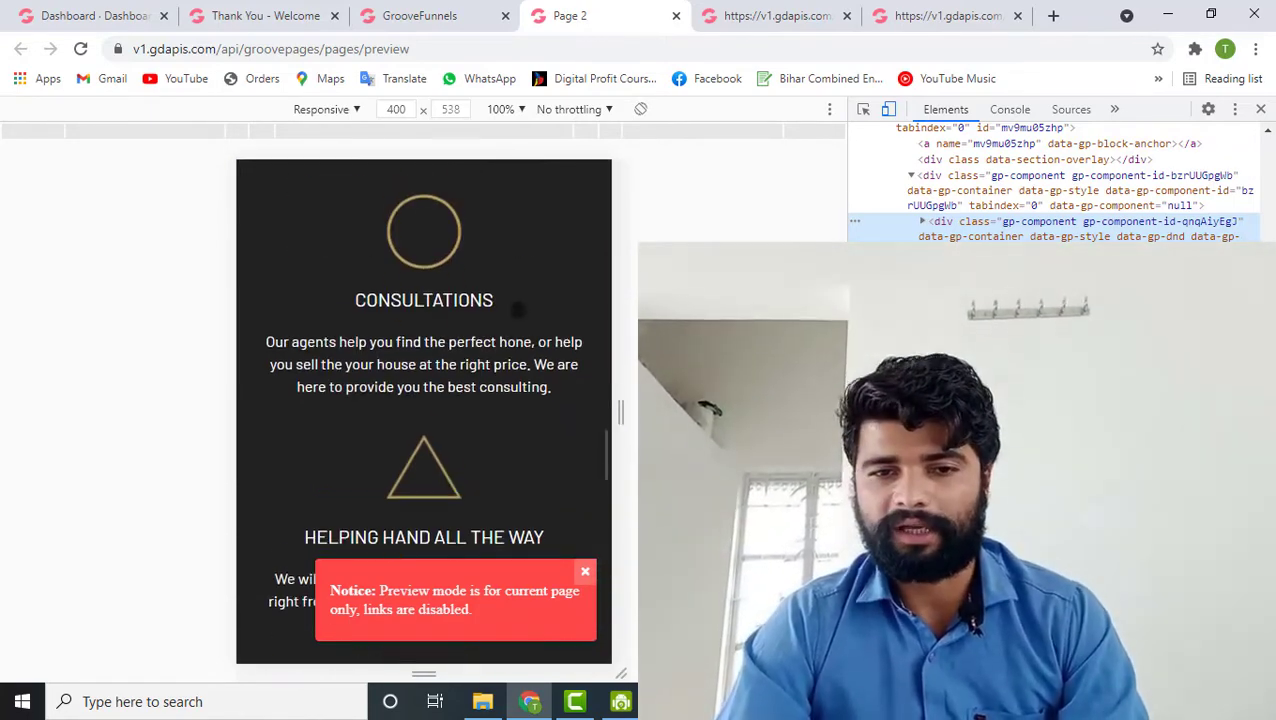
pyautogui.scroll(-3, 480, 405)
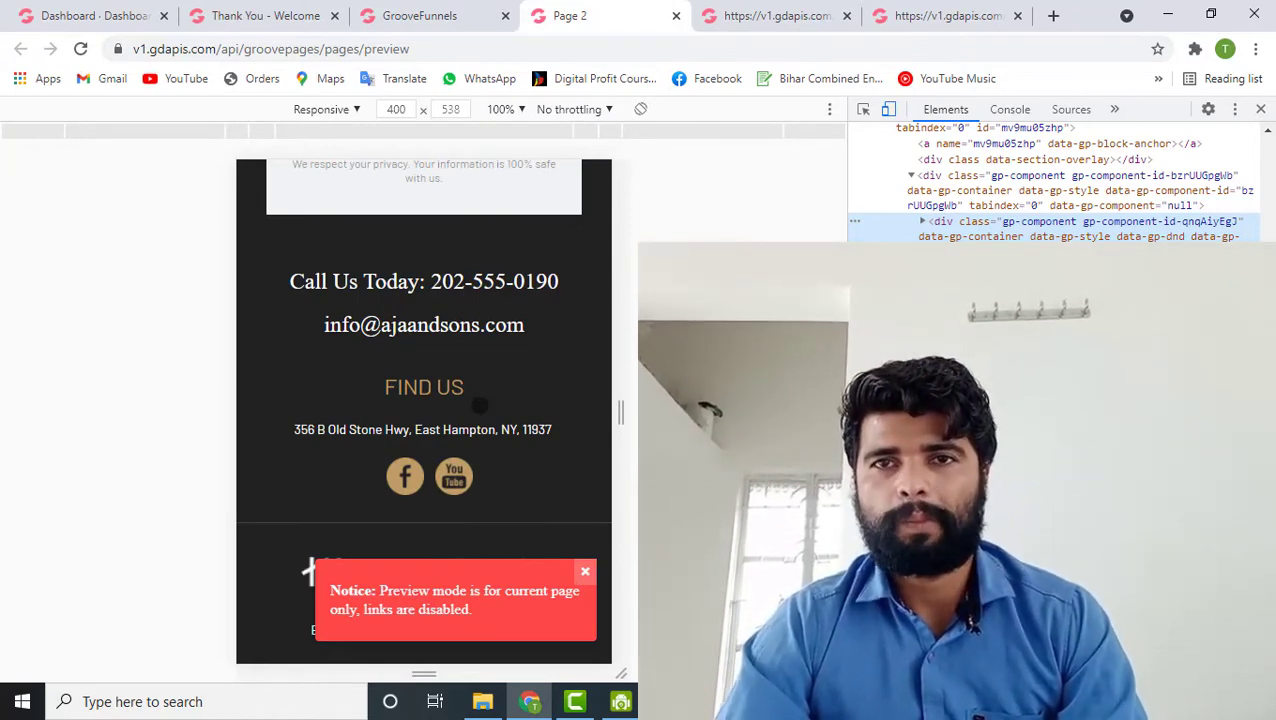
pyautogui.scroll(2, 480, 405)
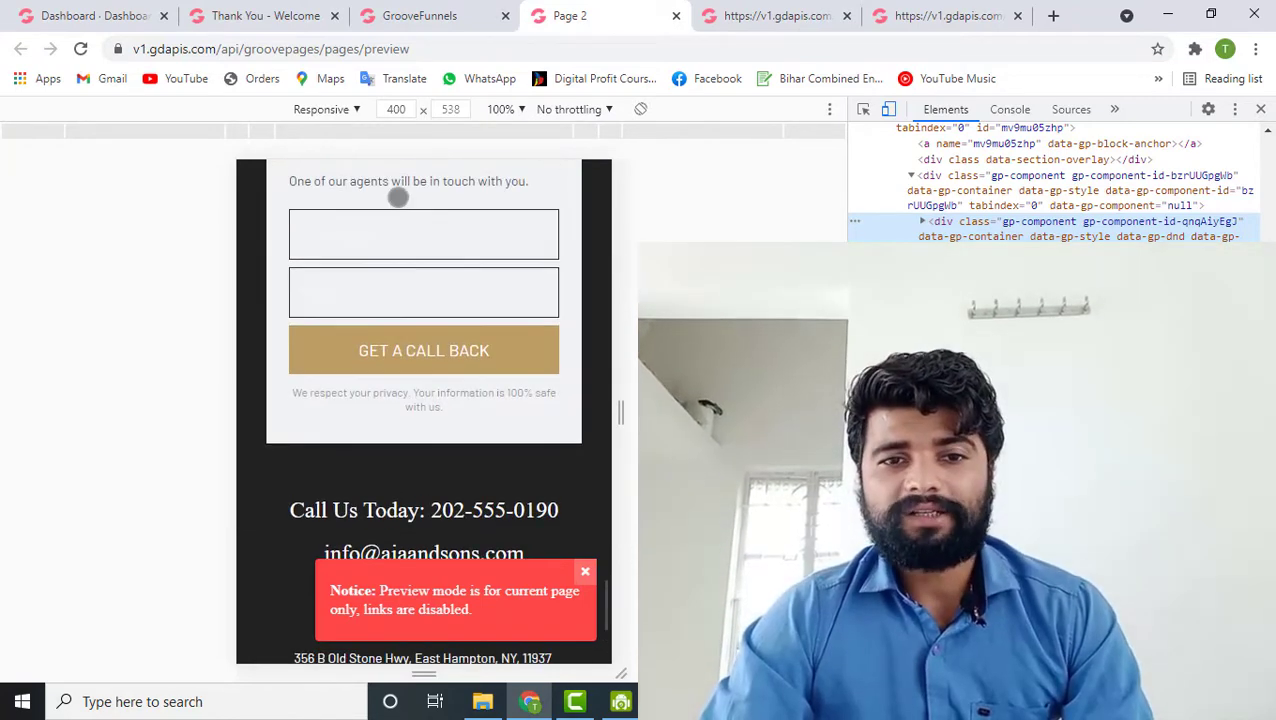
# - Emulate a Pixel 2 XL in the preview and review the page from the footer up to the hero section
pyautogui.click(356, 112)
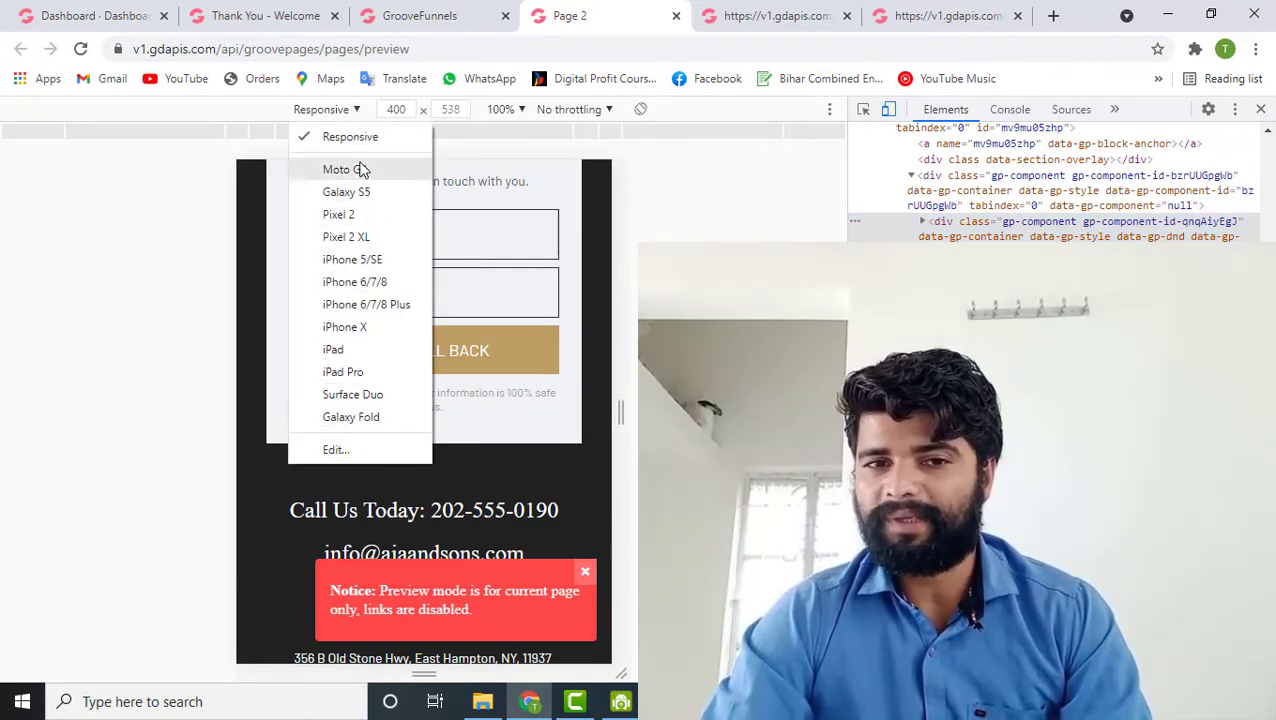
pyautogui.click(360, 238)
pyautogui.scroll(10, 456, 296)
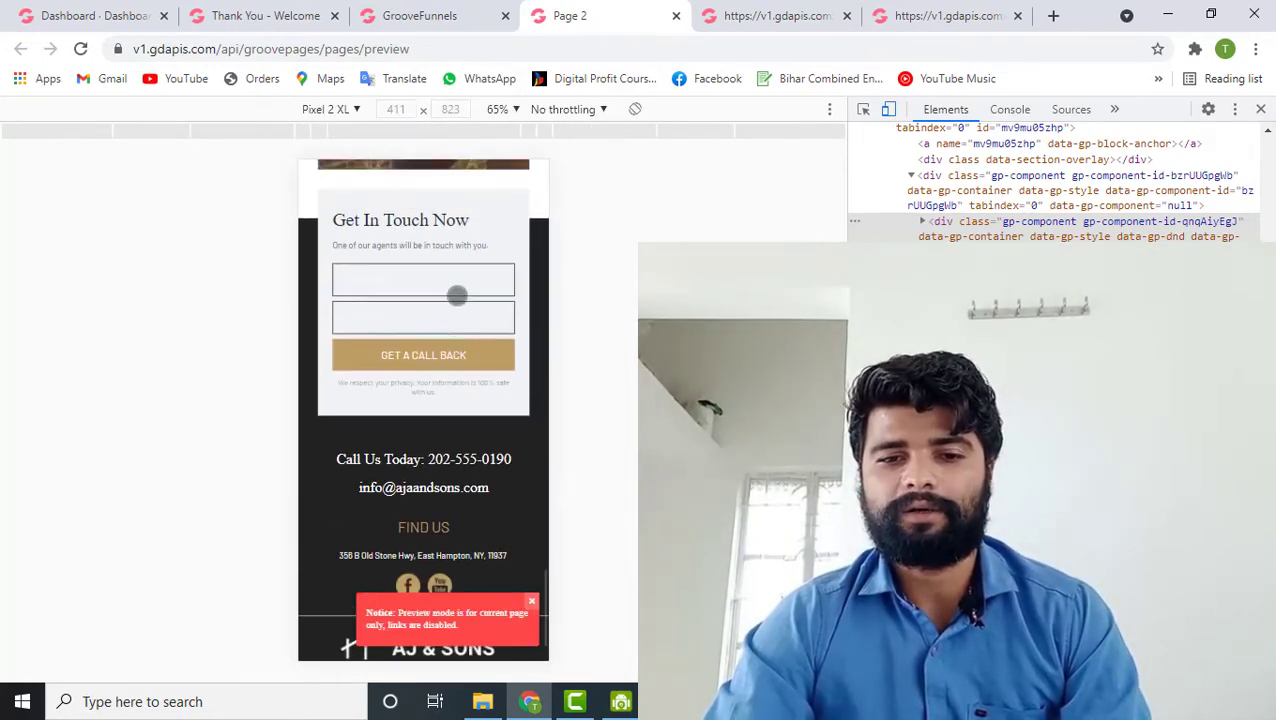
pyautogui.scroll(15, 456, 296)
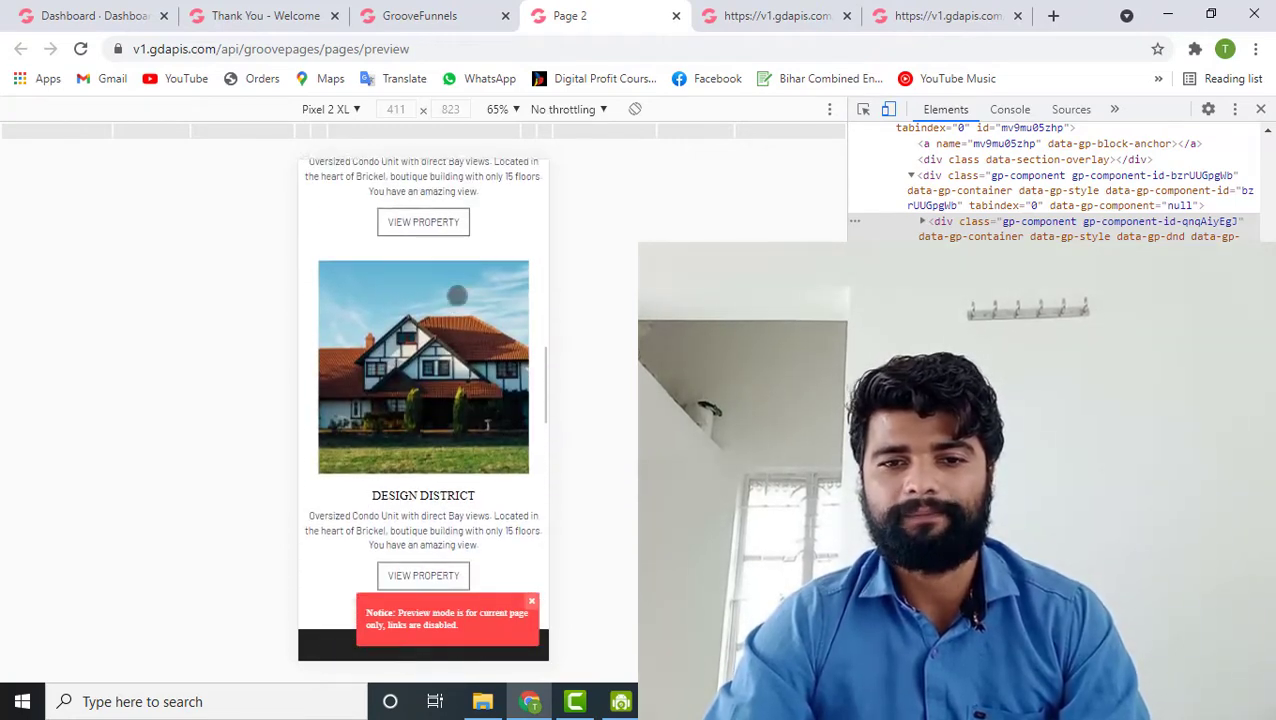
pyautogui.scroll(5, 456, 296)
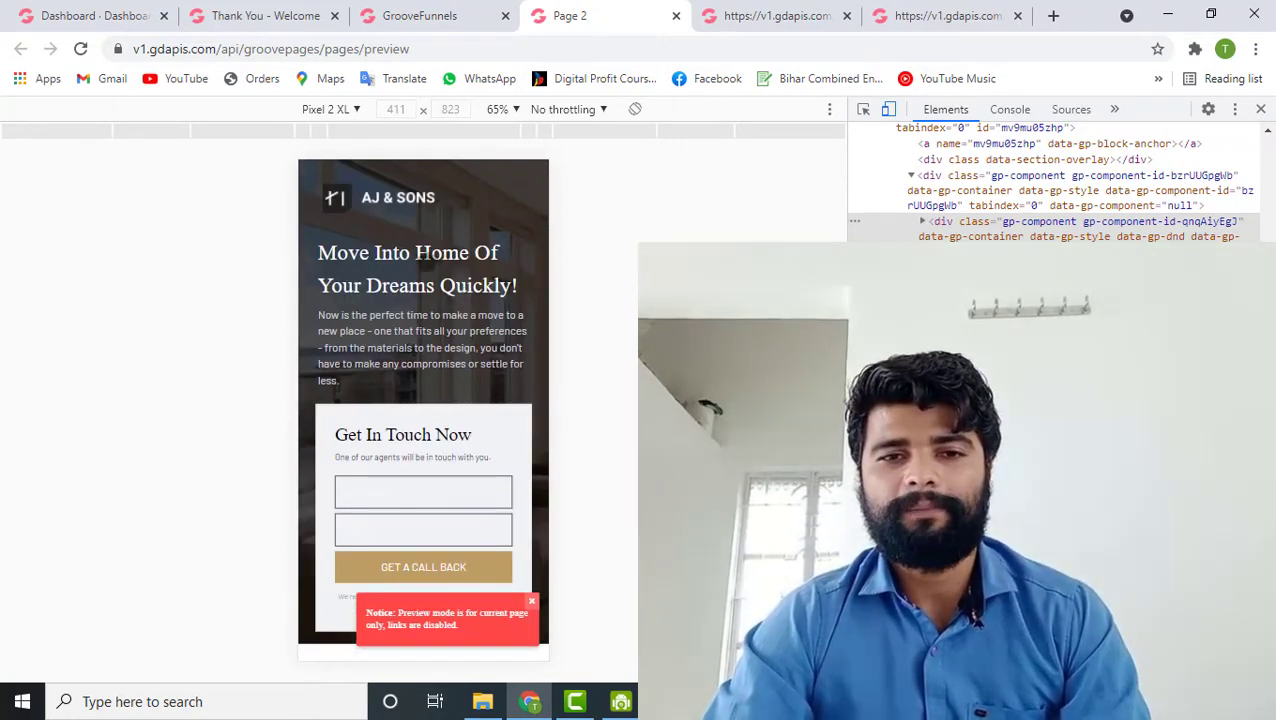
# - Compare the preview on an emulated iPhone 6/7/8 Plus and a Surface Duo, checking the stacked property listings on the latter
pyautogui.click(330, 109)
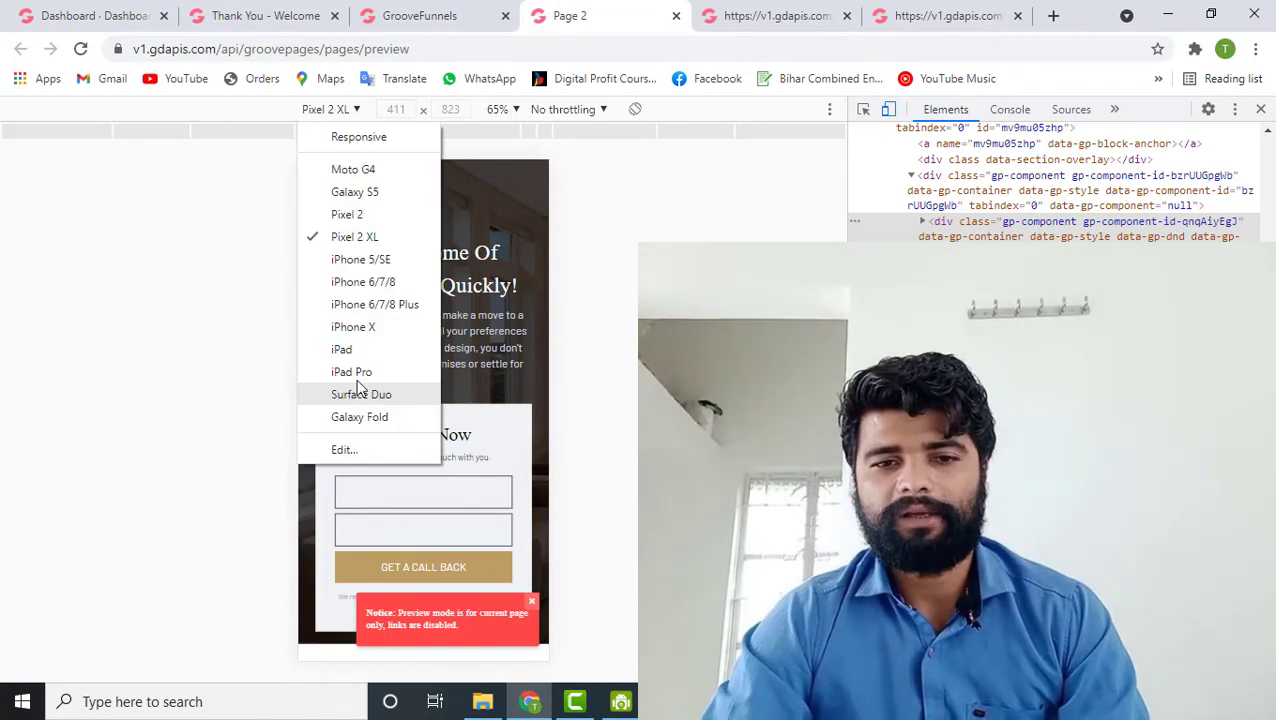
pyautogui.click(348, 304)
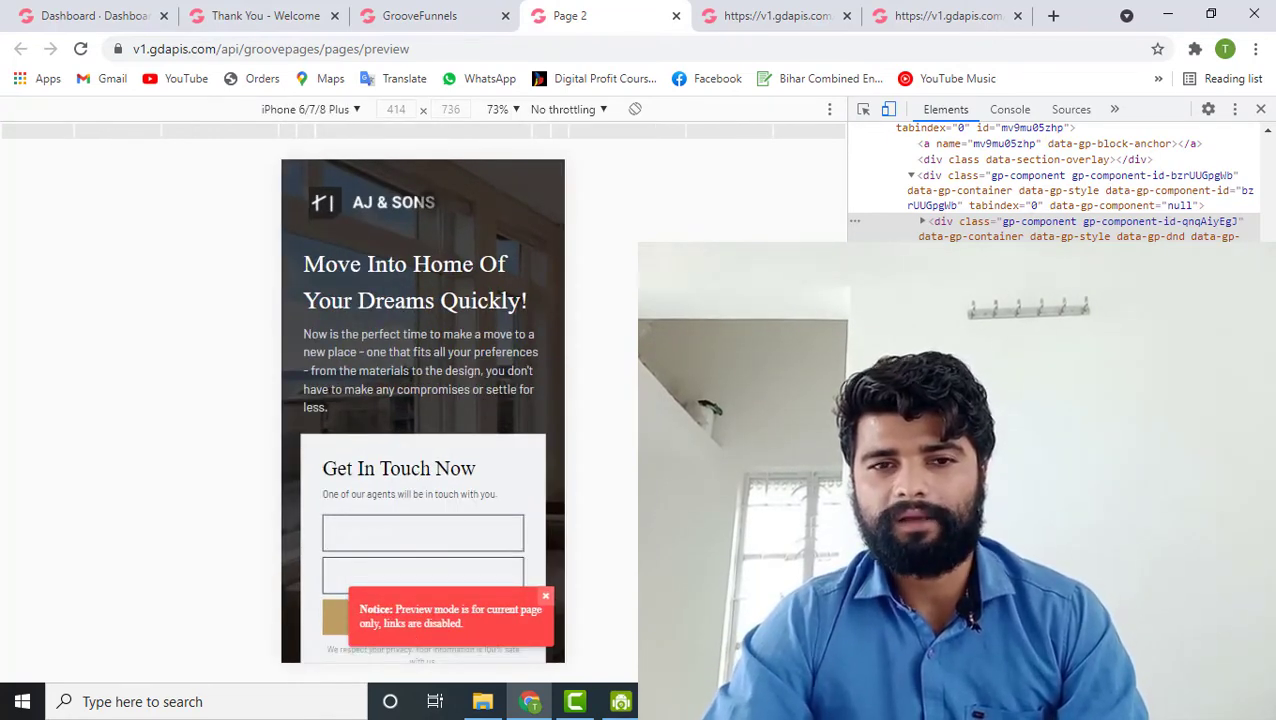
pyautogui.click(343, 112)
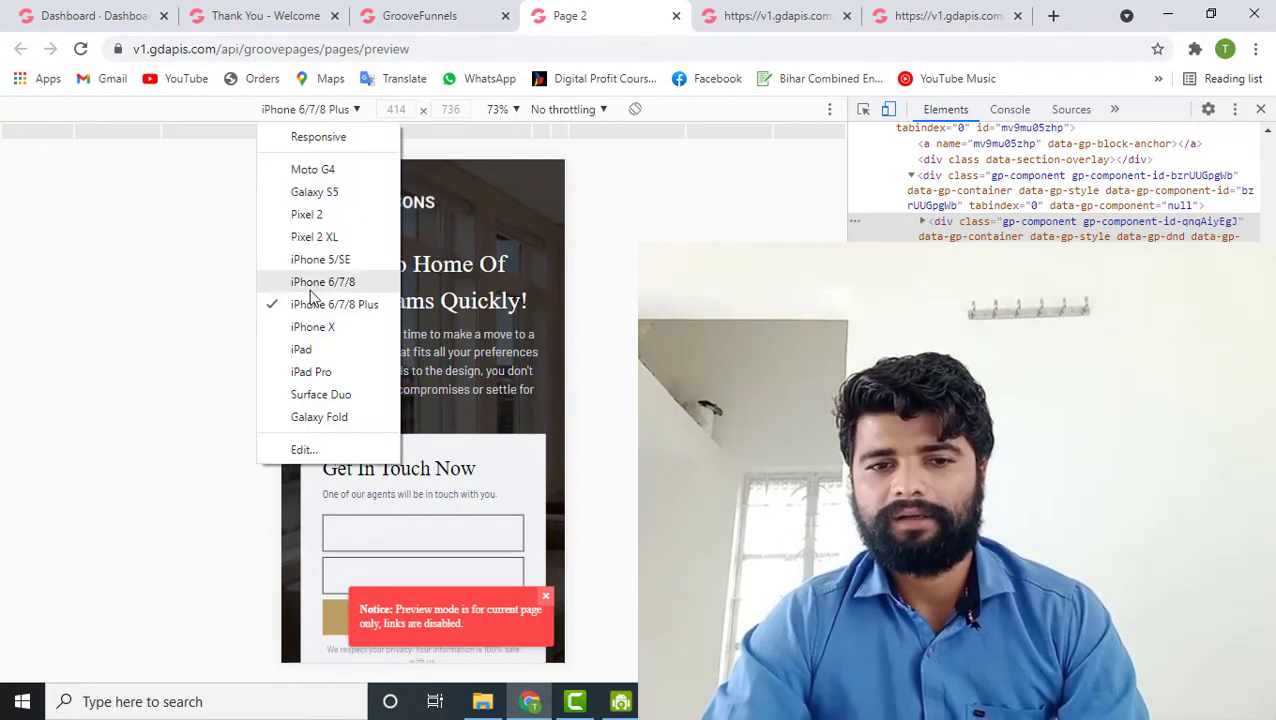
pyautogui.click(322, 398)
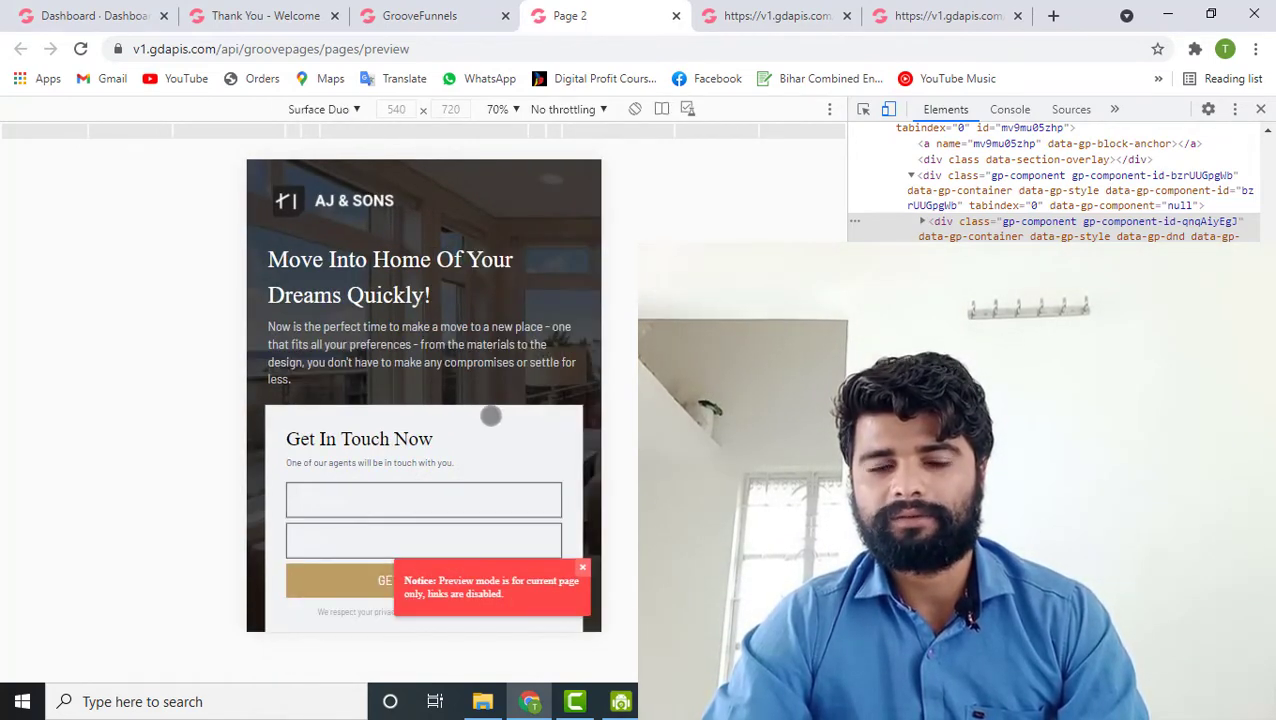
pyautogui.scroll(-10, 485, 397)
pyautogui.scroll(-10, 485, 397)
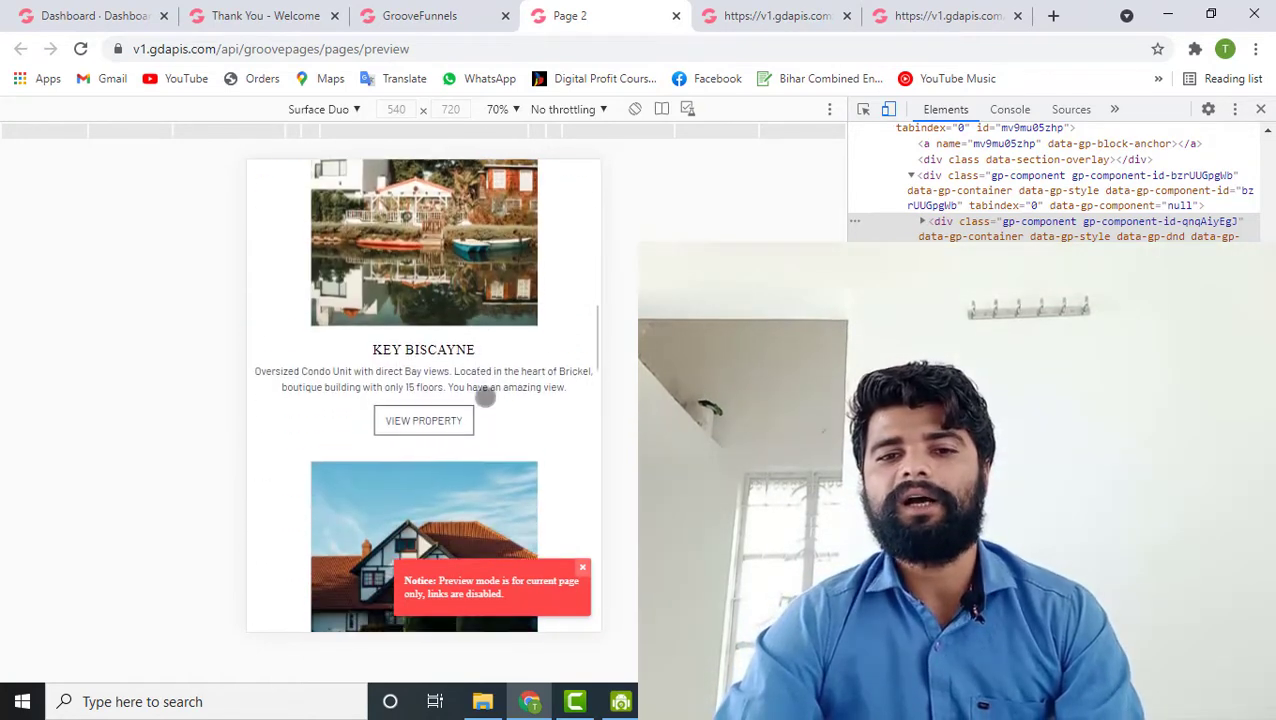
pyautogui.scroll(10, 518, 345)
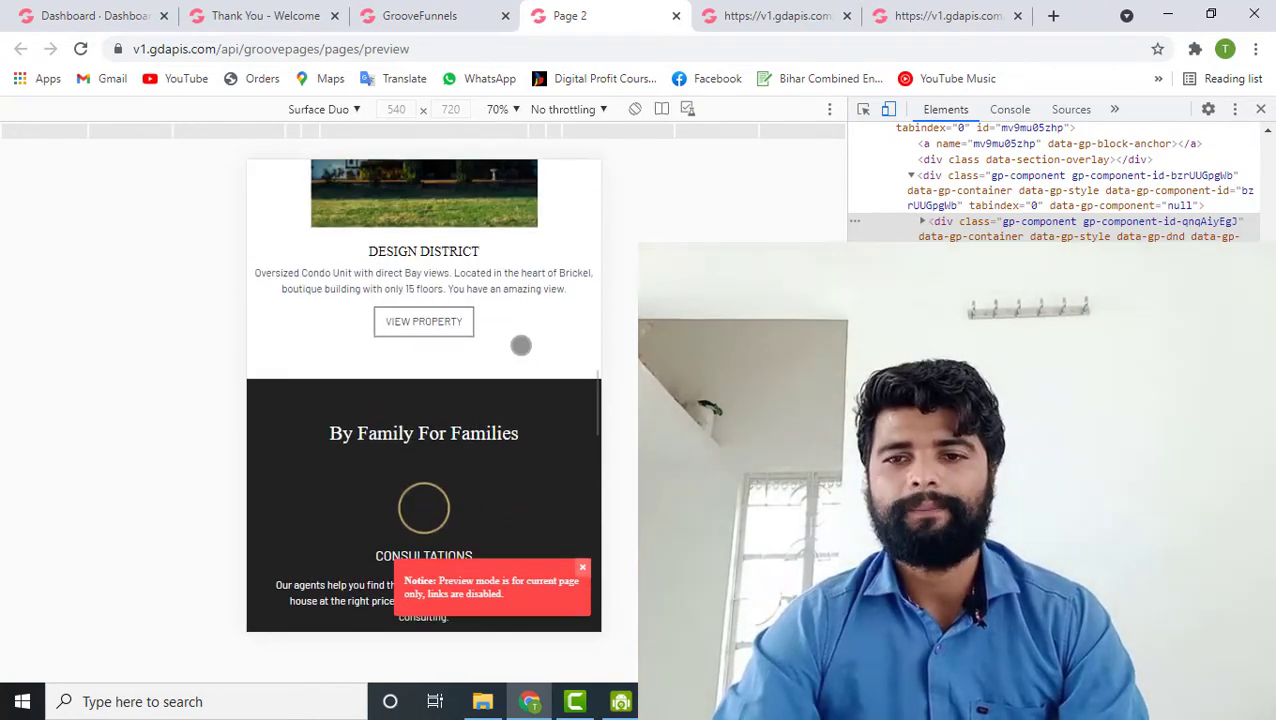
# - Close the developer tools on the preview and switch back to the GrooveFunnels page builder
pyautogui.click(1259, 116)
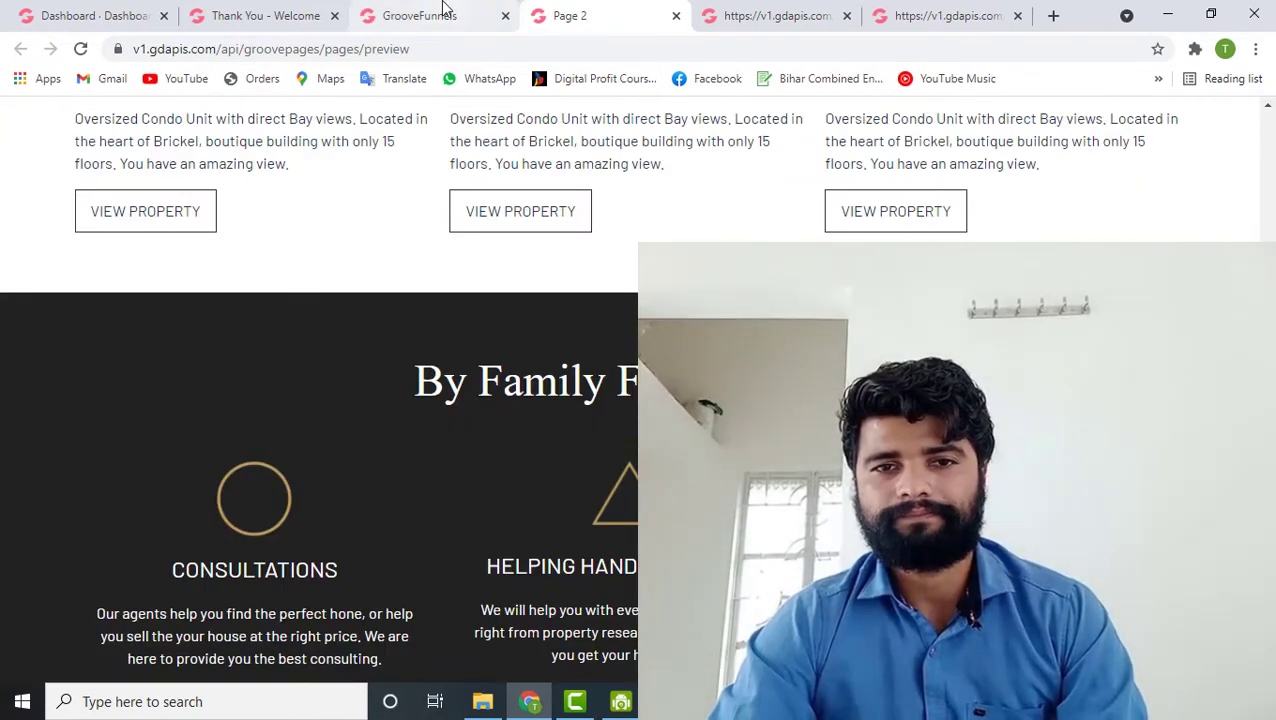
pyautogui.click(445, 10)
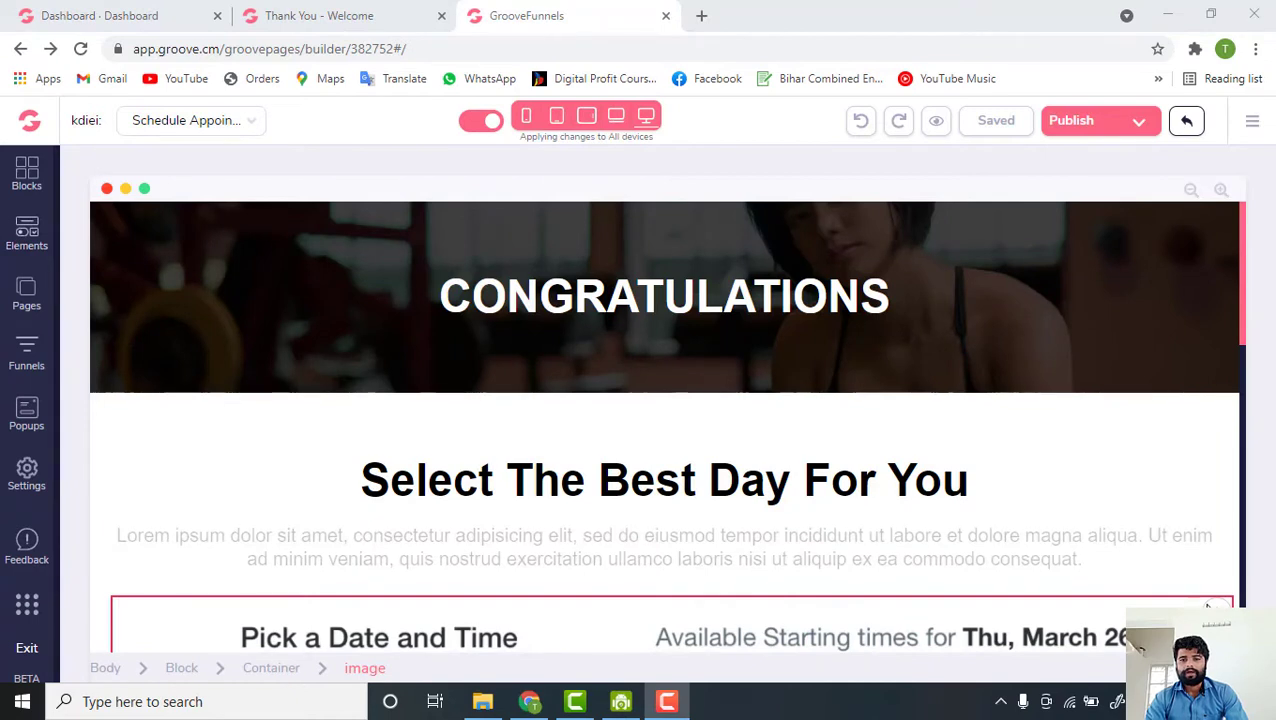
# - Select the header block containing the CONGRATULATIONS heading
pyautogui.click(1212, 224)
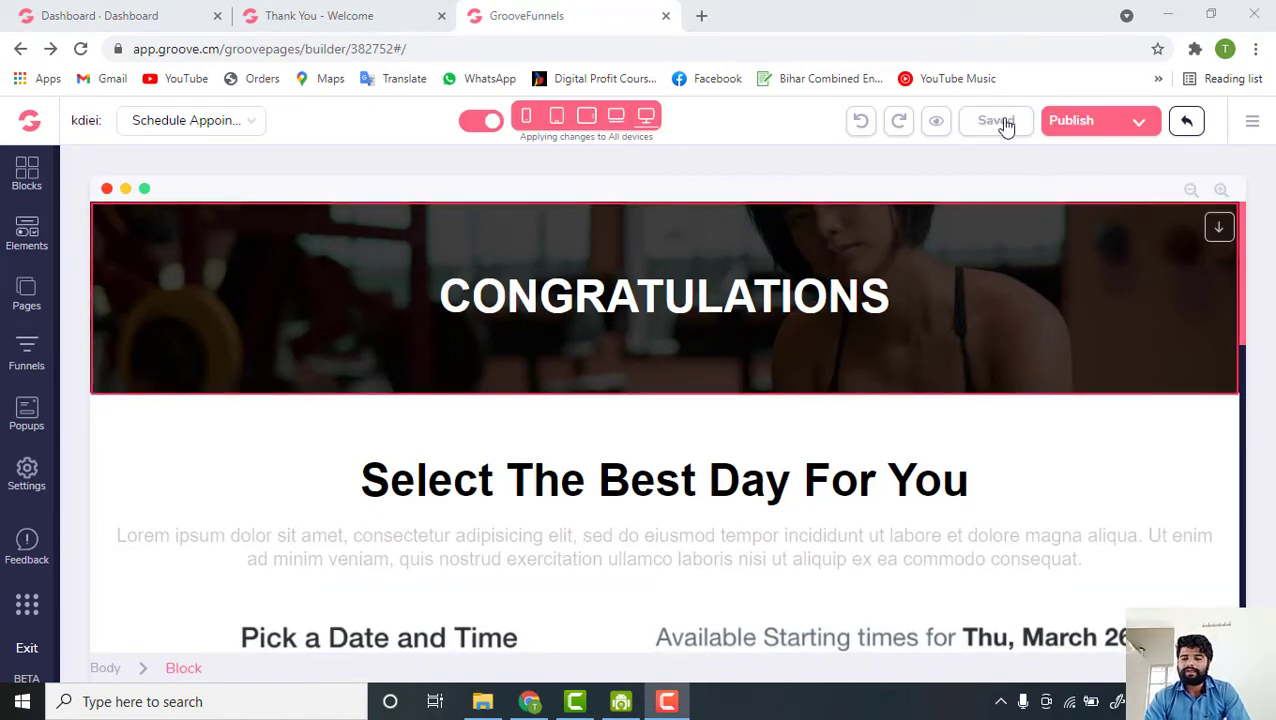
# - Look over the appointment page from the Select The Best Day For You heading through the calendar image and back
pyautogui.click(490, 356)
pyautogui.scroll(-5, 388, 476)
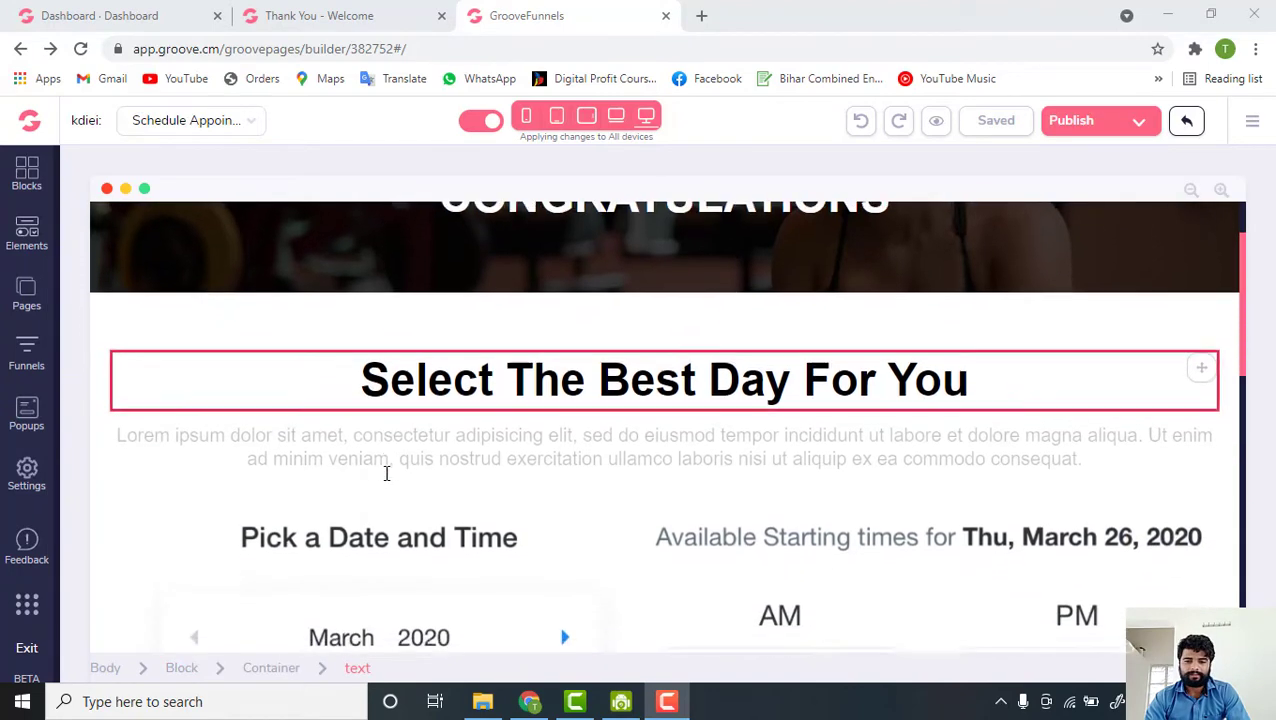
pyautogui.scroll(-3, 386, 473)
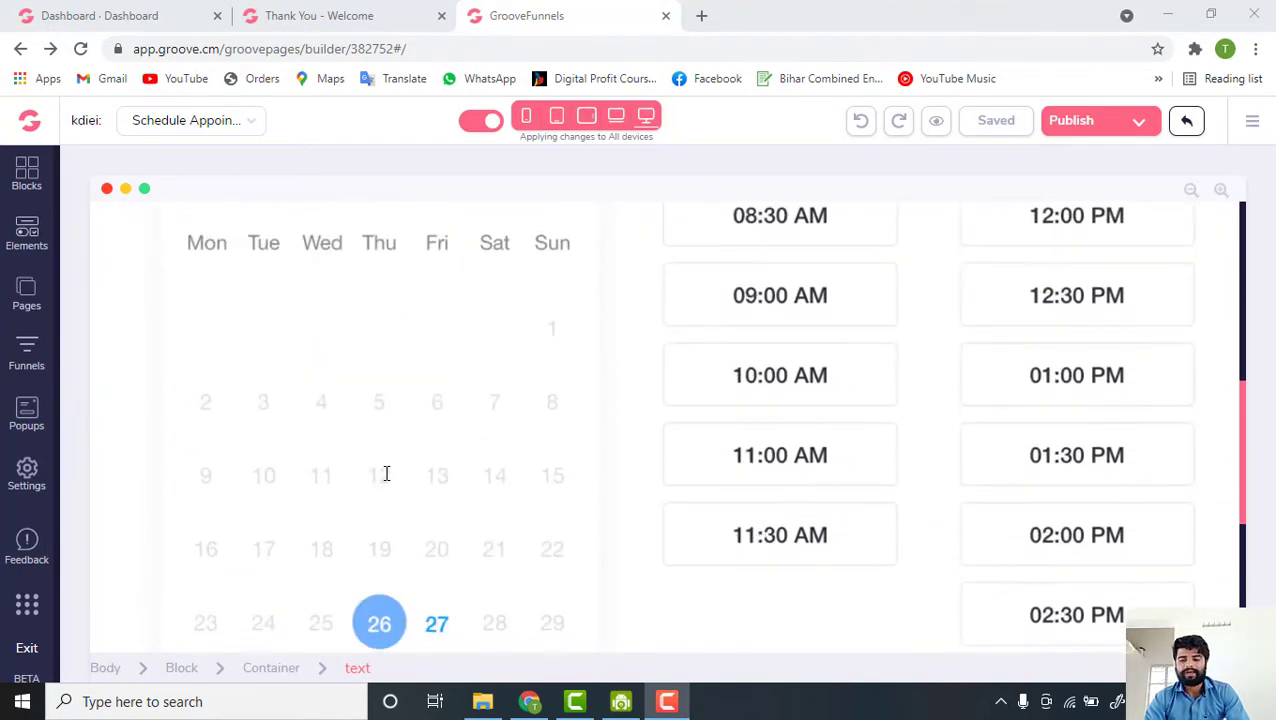
pyautogui.click(406, 470)
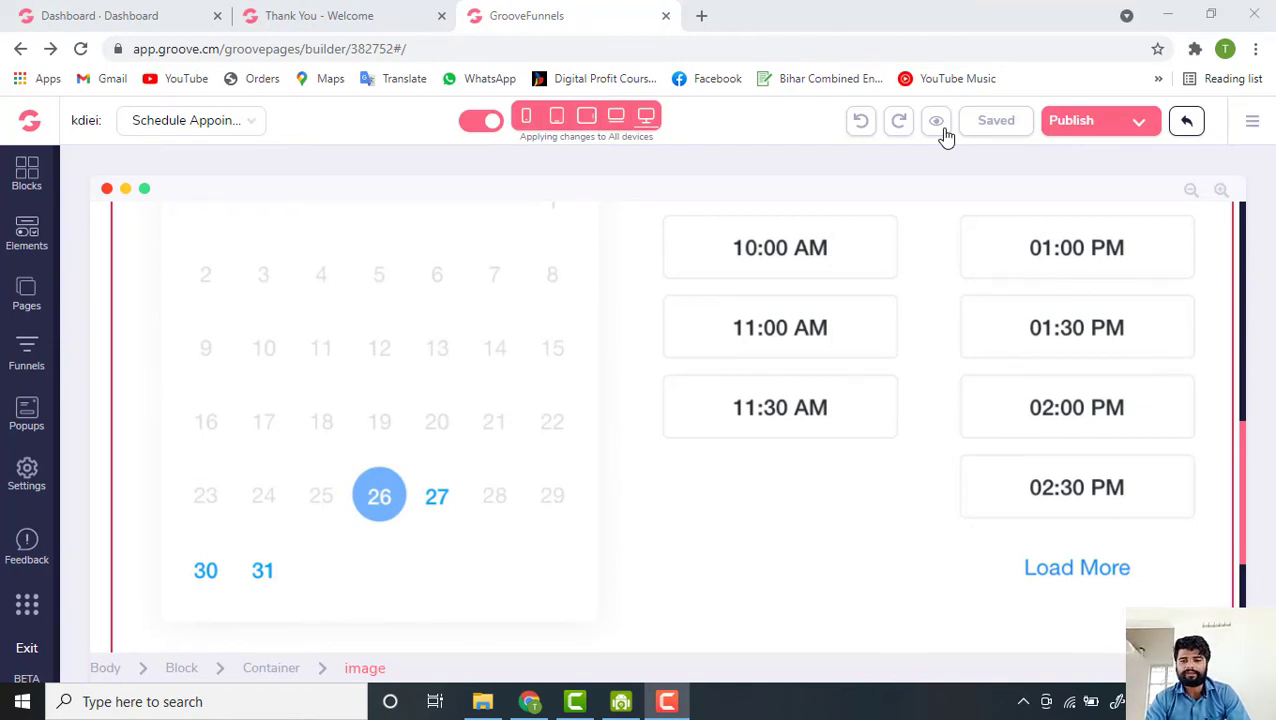
pyautogui.scroll(5, 550, 373)
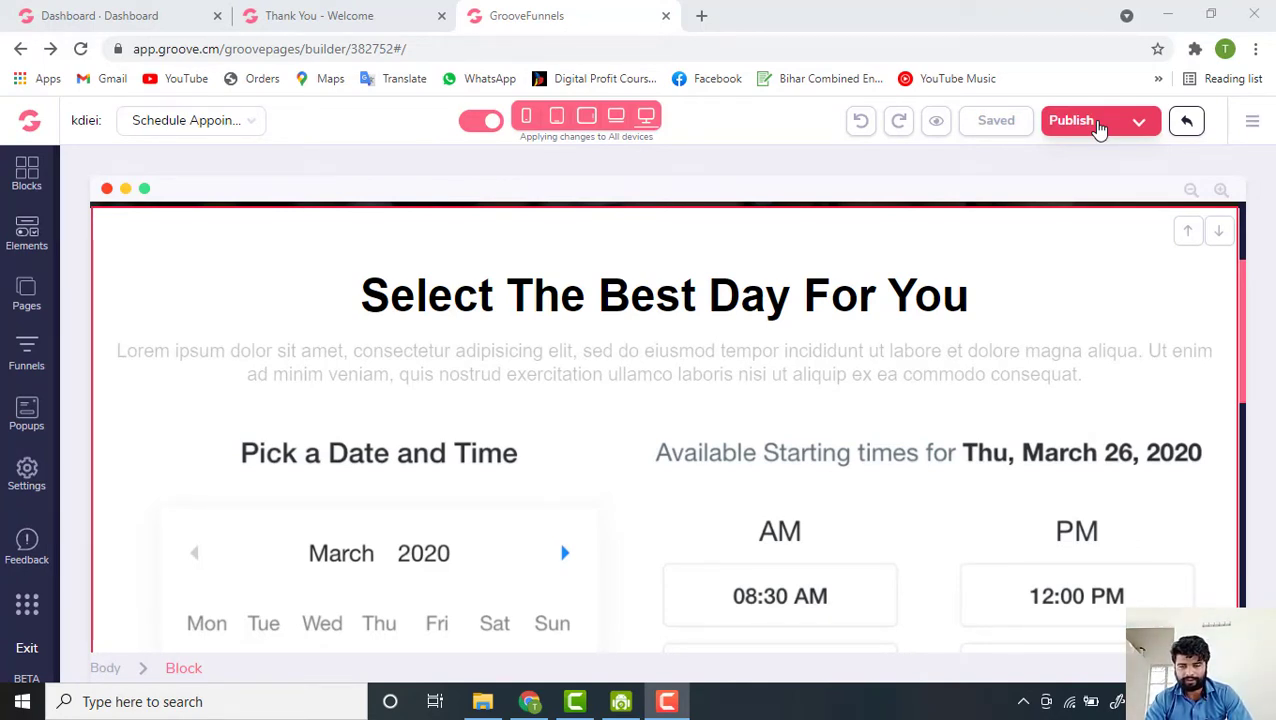
# - Open the publish settings at the hosting options and highlight the app subdomain in the builder's web address
pyautogui.click(1100, 129)
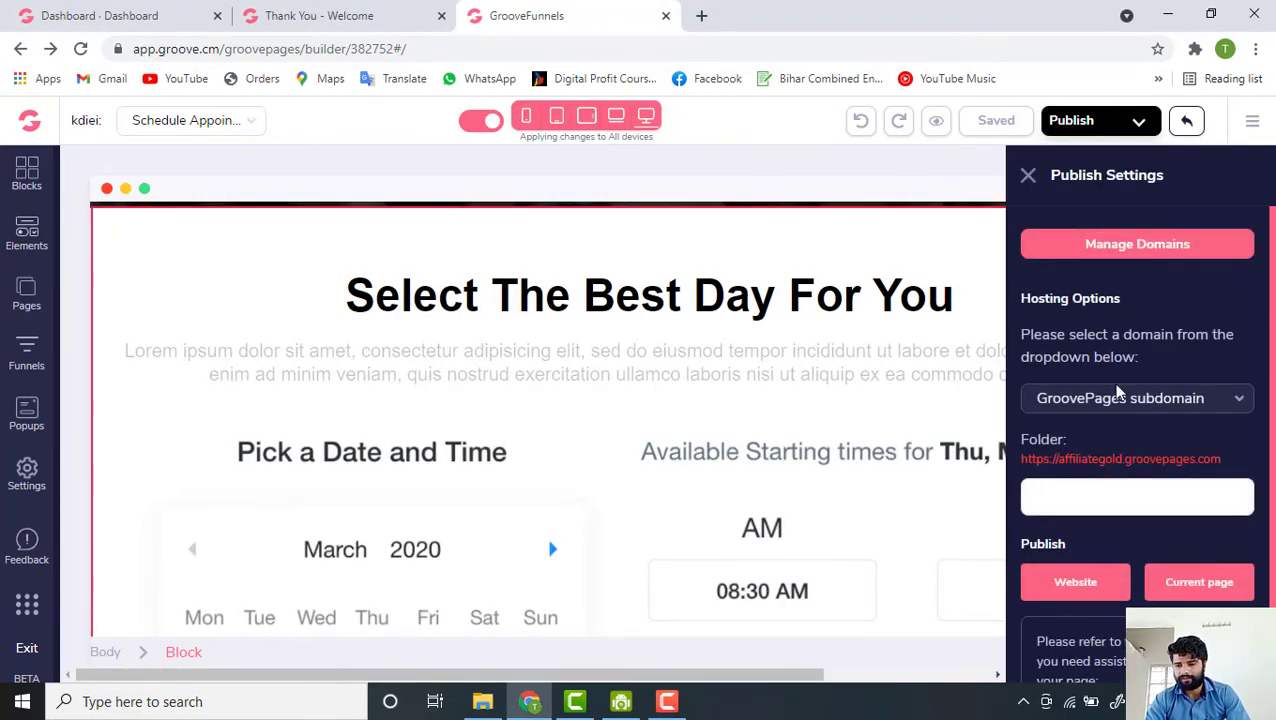
pyautogui.scroll(-2, 1113, 433)
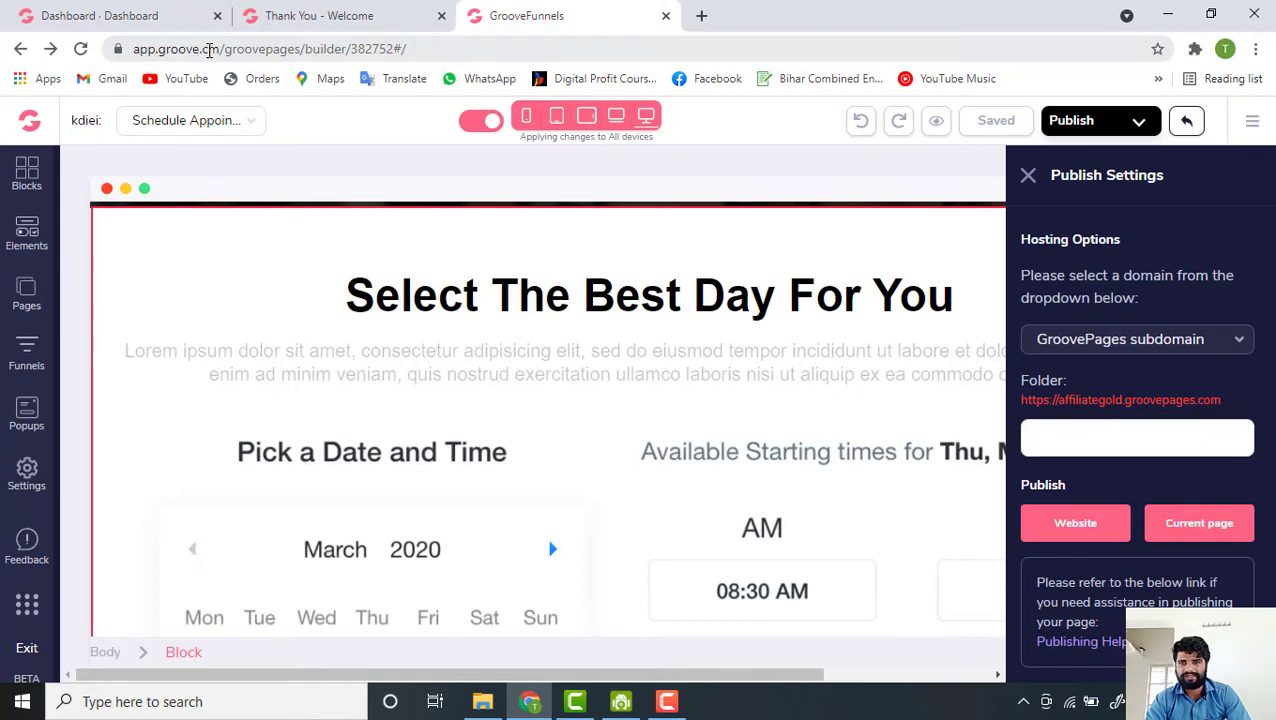
pyautogui.click(159, 50)
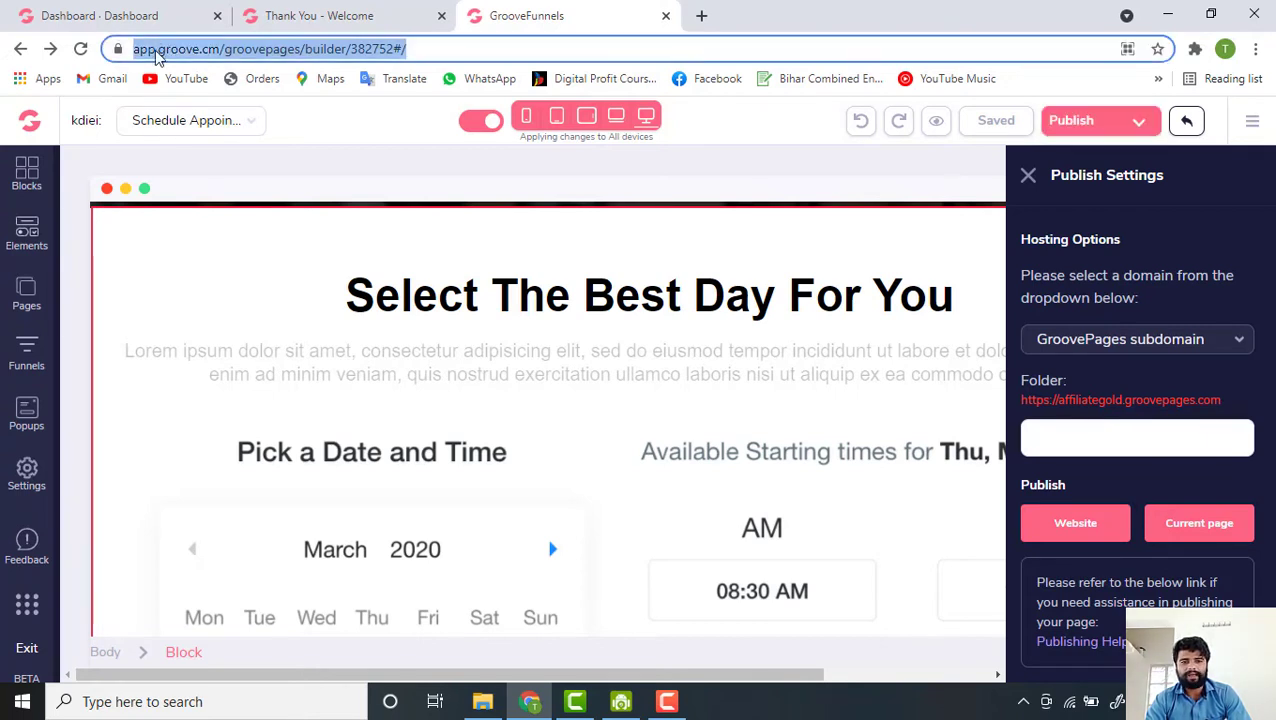
pyautogui.click(157, 49)
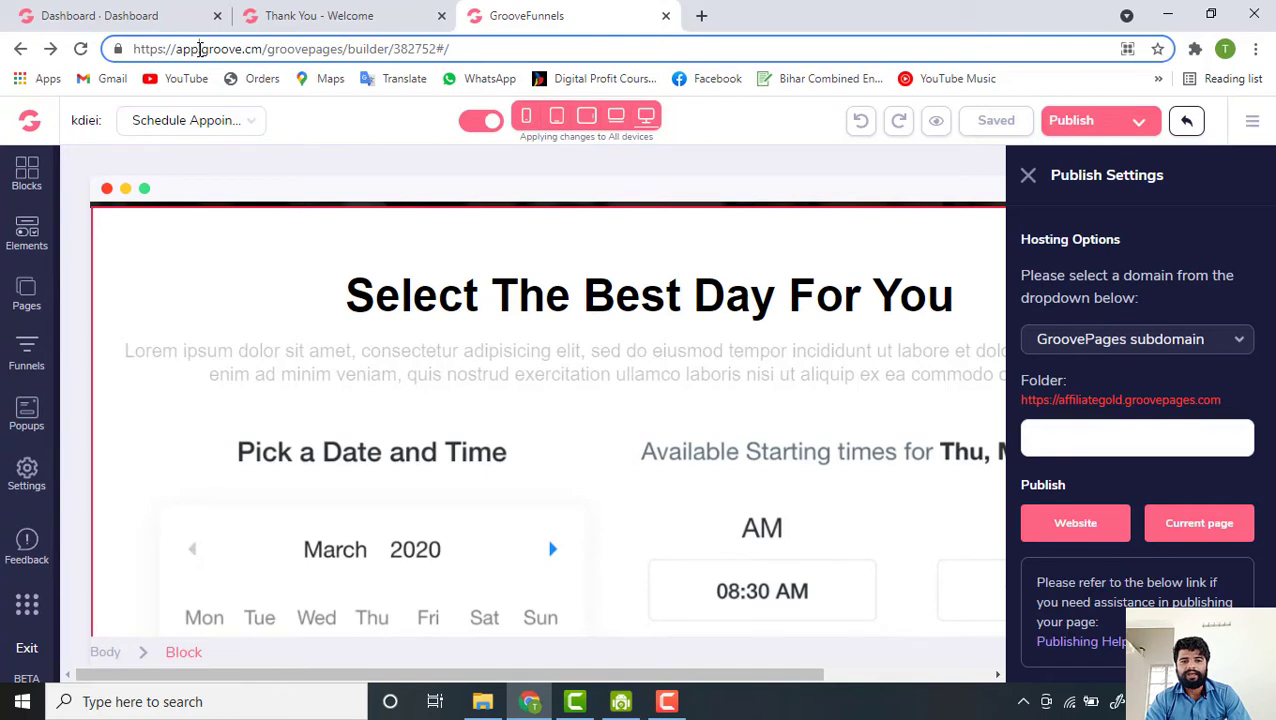
pyautogui.moveTo(199, 49); pyautogui.dragTo(177, 50)
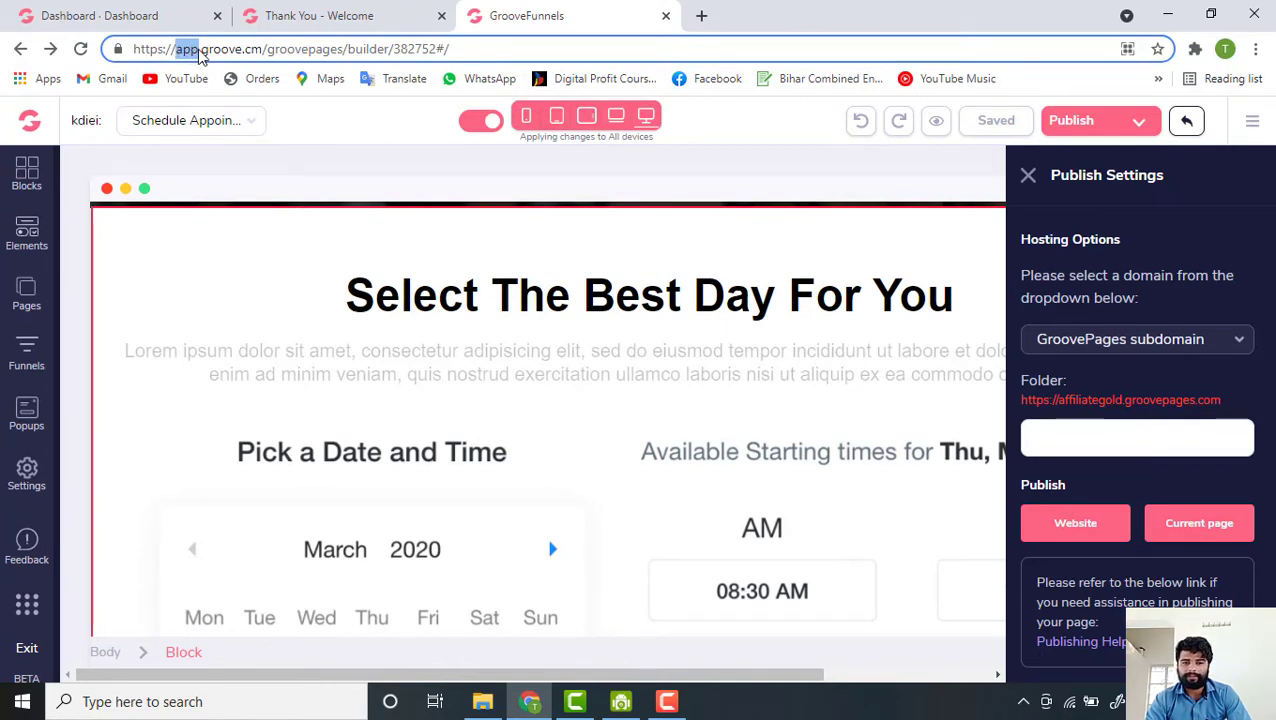
pyautogui.click(200, 55)
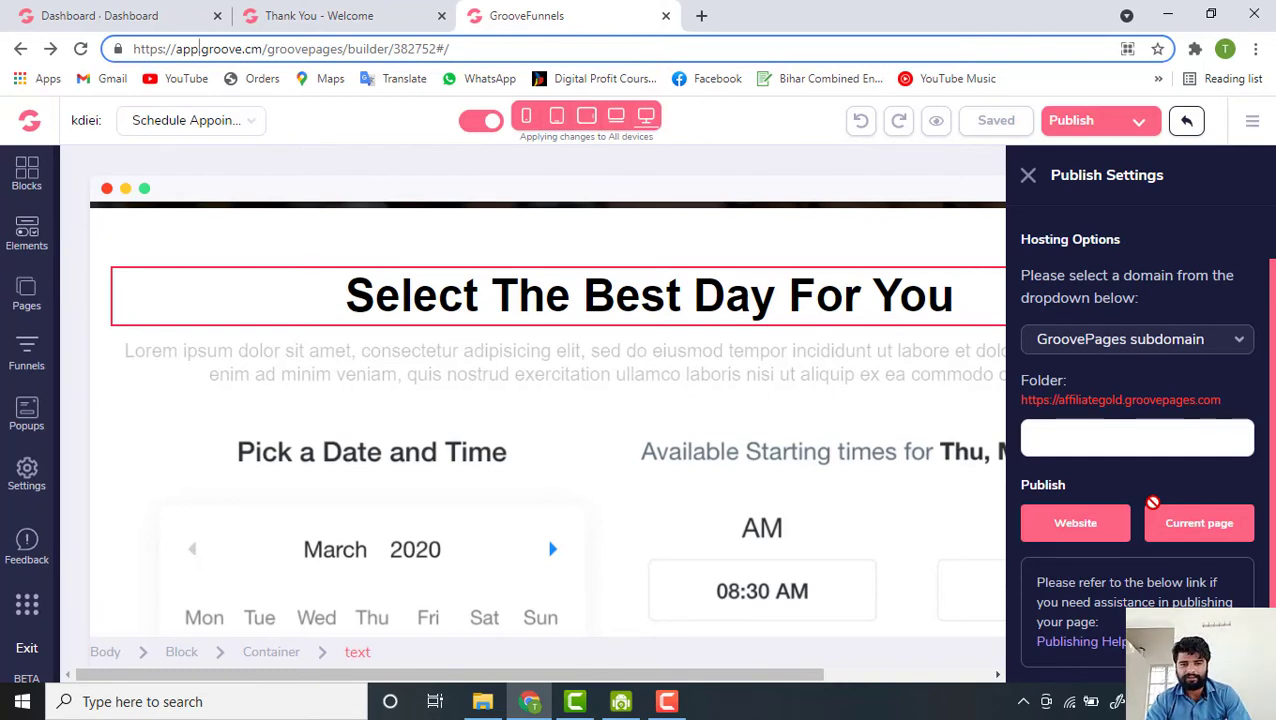
pyautogui.click(983, 216)
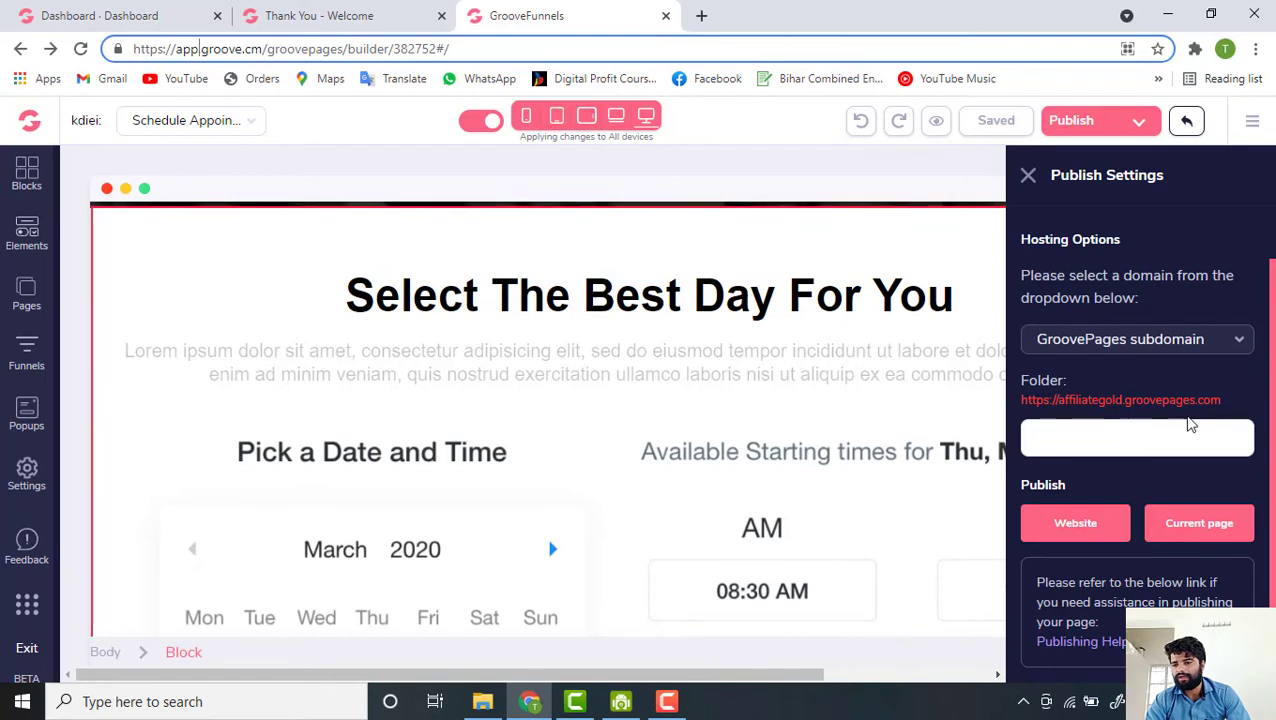
# - Highlight the GroovePages subdomain address above the folder field and review the folder, website and current page publishing options
pyautogui.moveTo(1055, 400); pyautogui.dragTo(1226, 400)
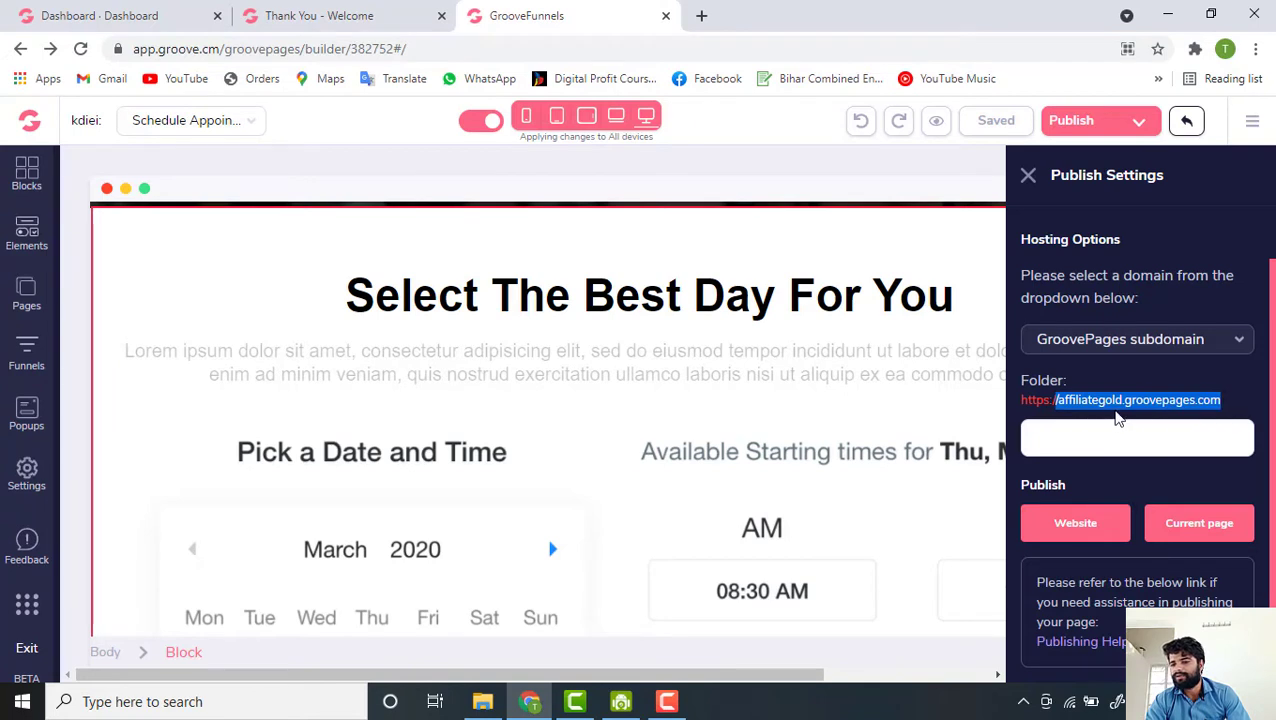
pyautogui.click(1117, 400)
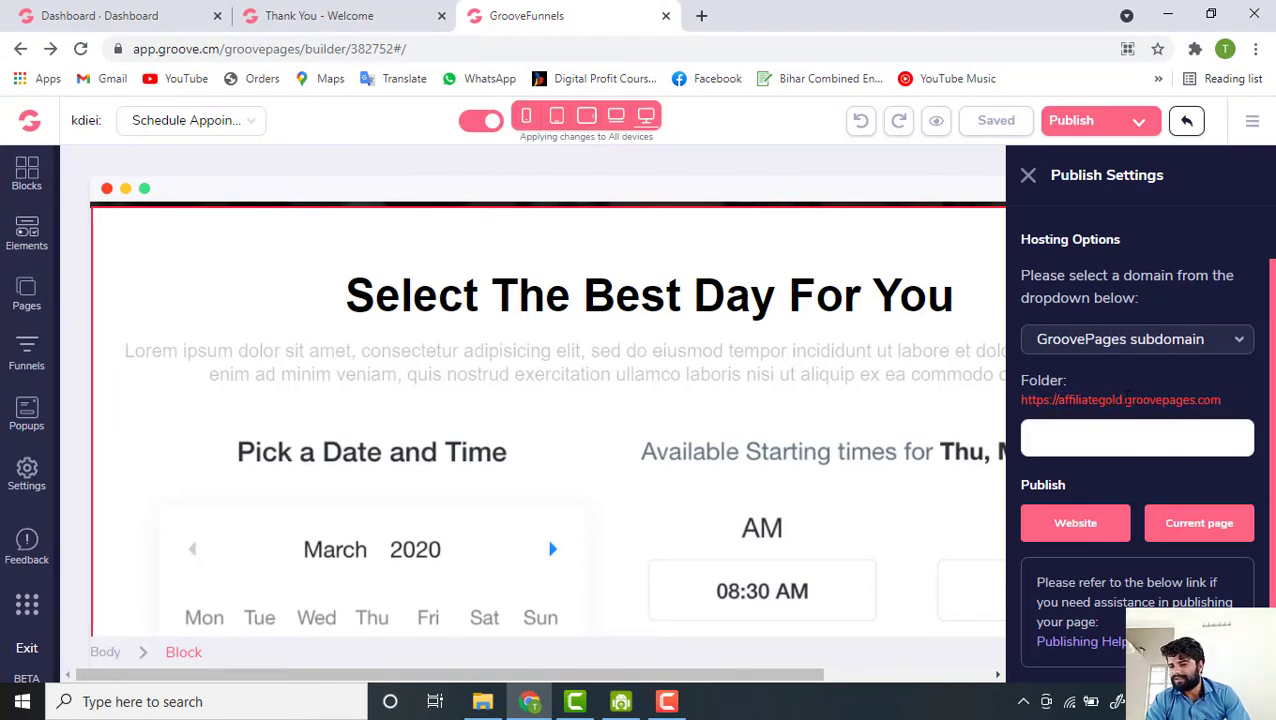
pyautogui.moveTo(1124, 400); pyautogui.dragTo(1020, 405)
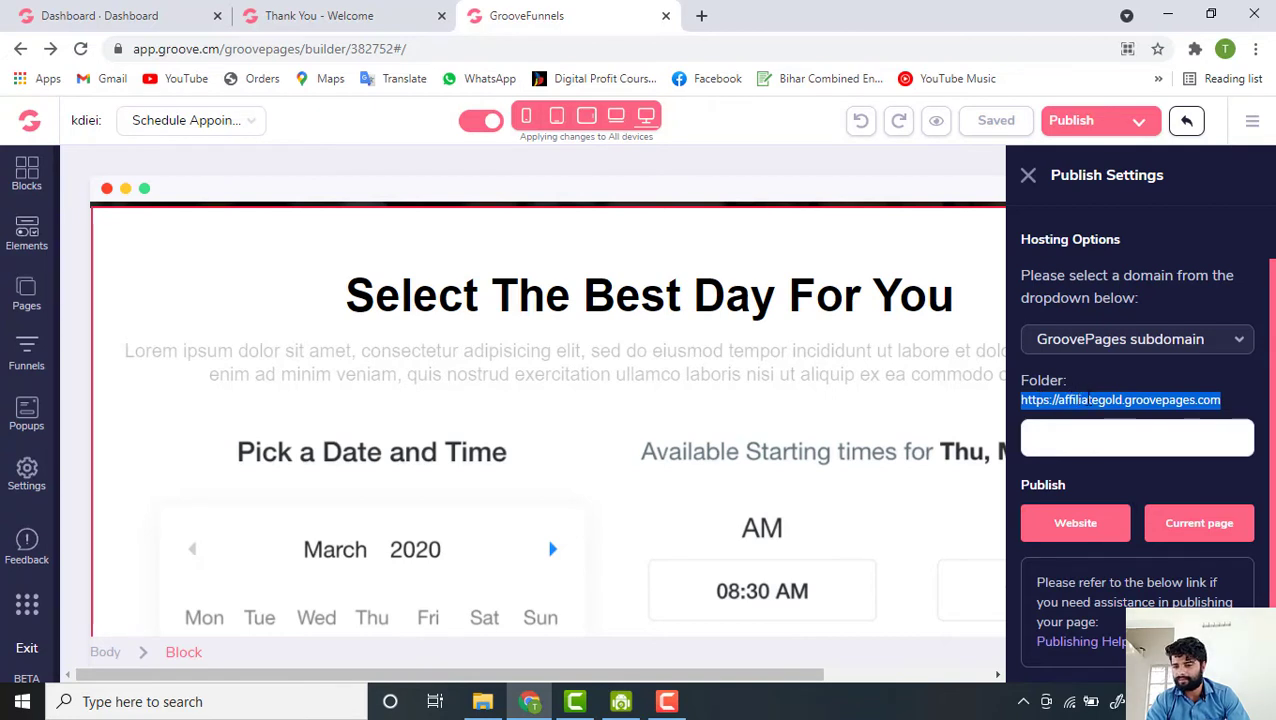
pyautogui.scroll(-1, 558, 484)
pyautogui.scroll(-3, 558, 484)
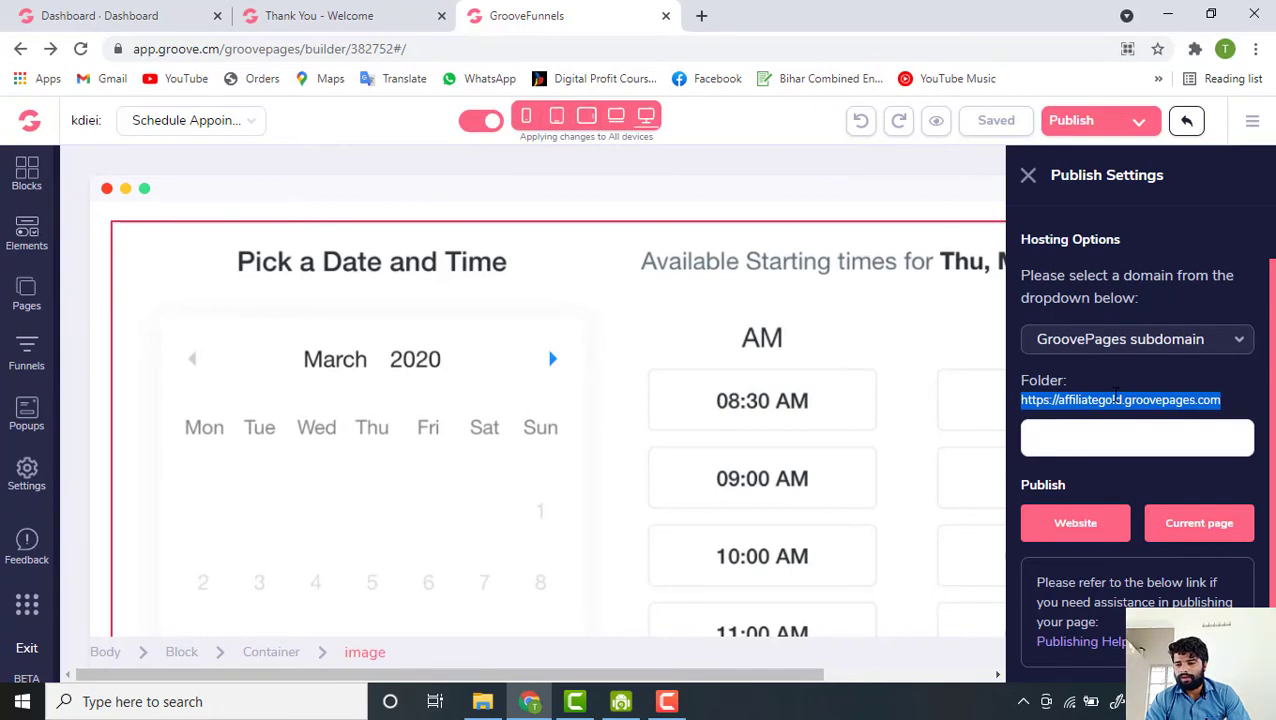
pyautogui.click(1116, 398)
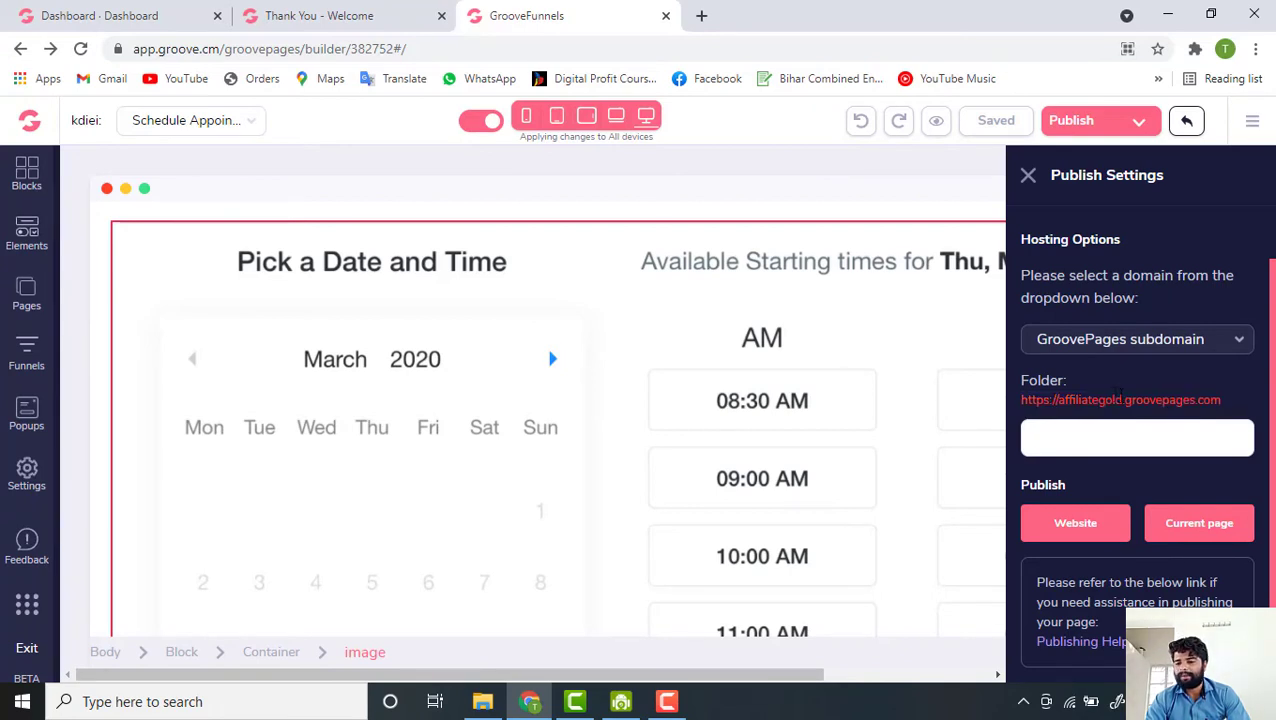
pyautogui.moveTo(1118, 398); pyautogui.dragTo(1088, 398)
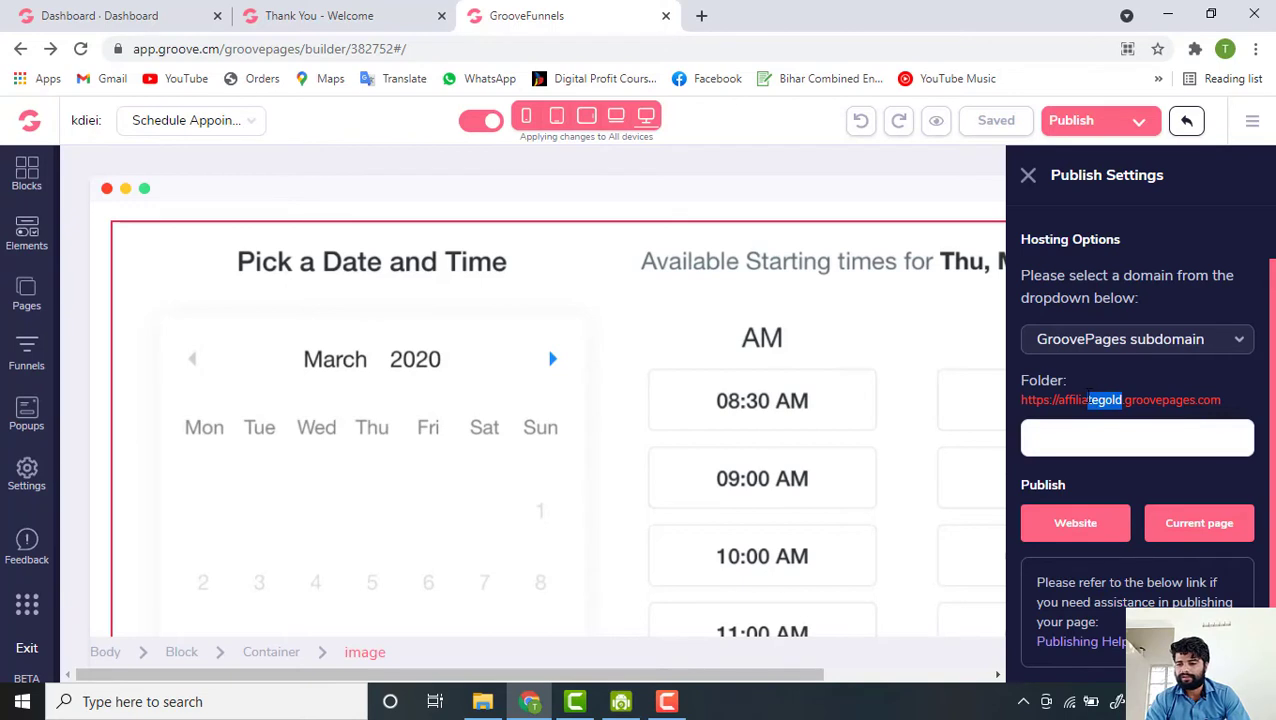
pyautogui.click(1045, 447)
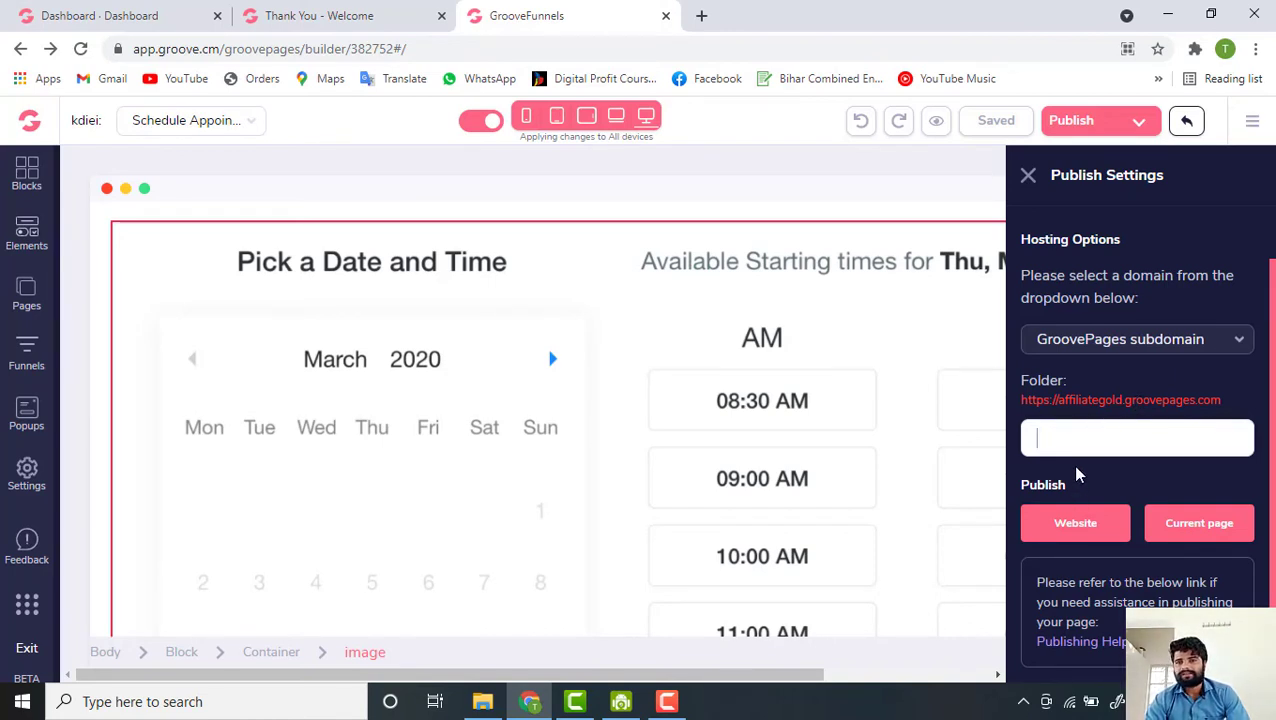
pyautogui.moveTo(1083, 530)
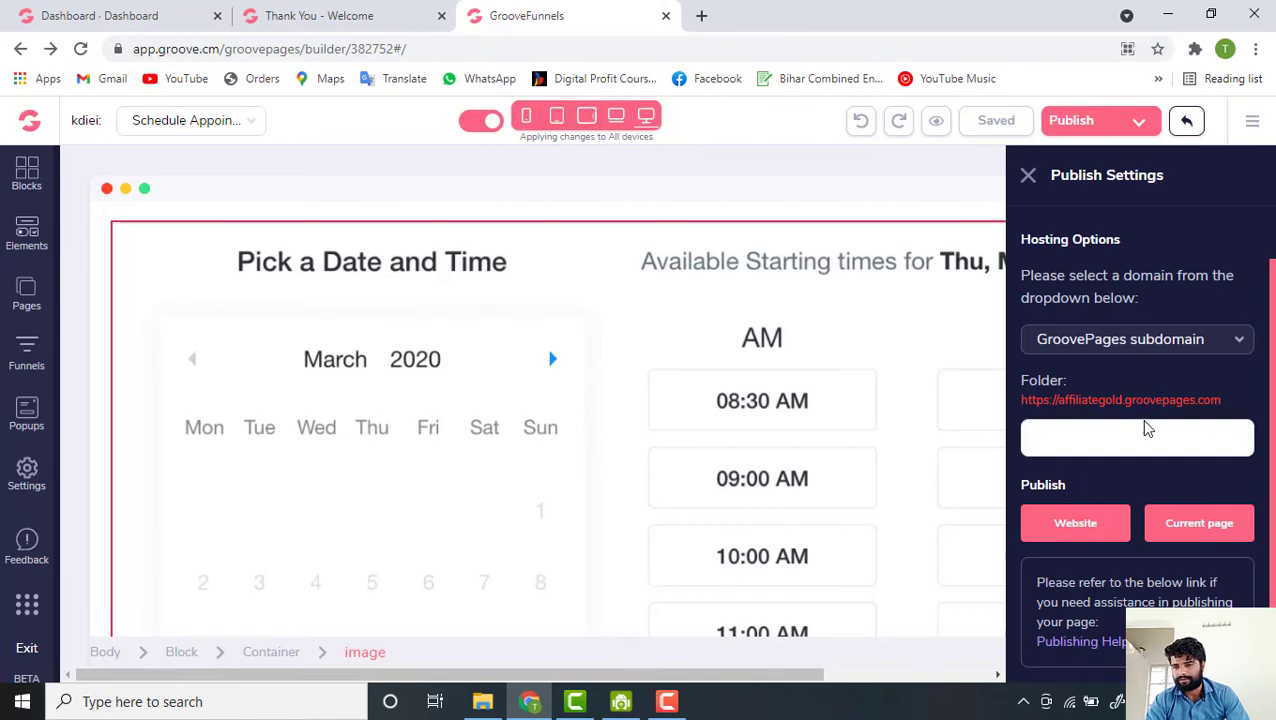
pyautogui.scroll(1, 1145, 427)
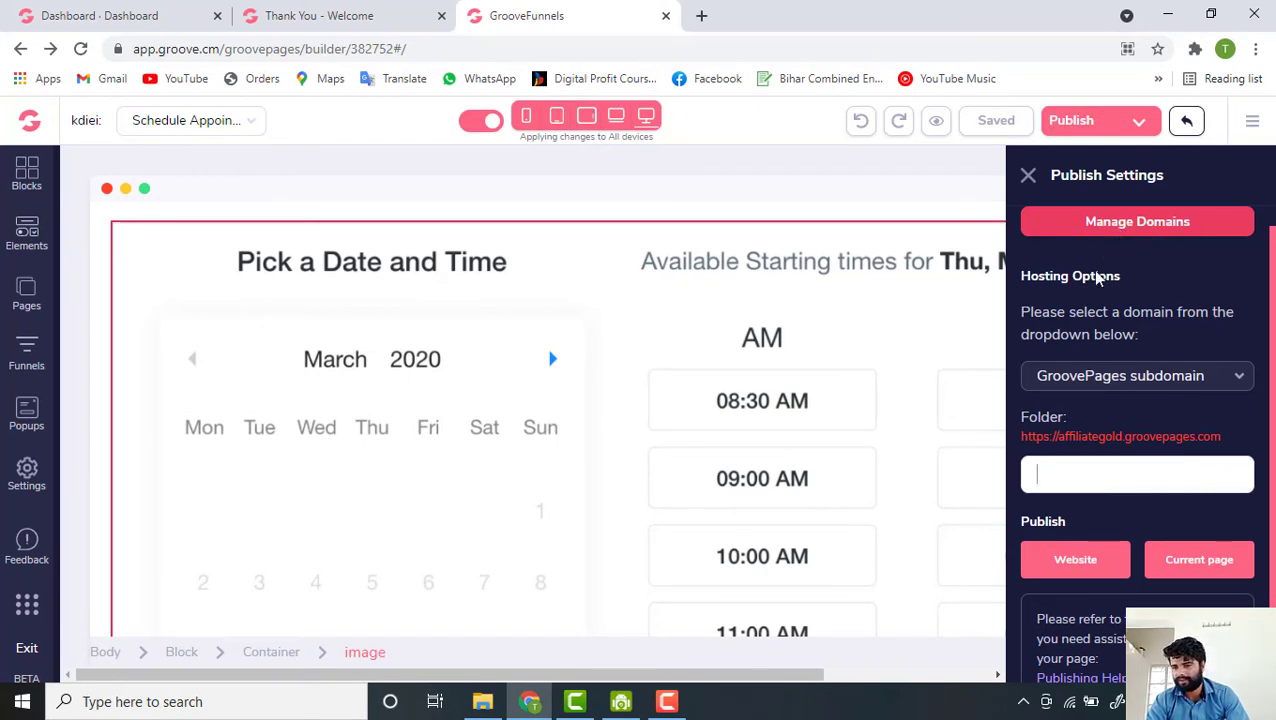
pyautogui.scroll(-2, 1090, 320)
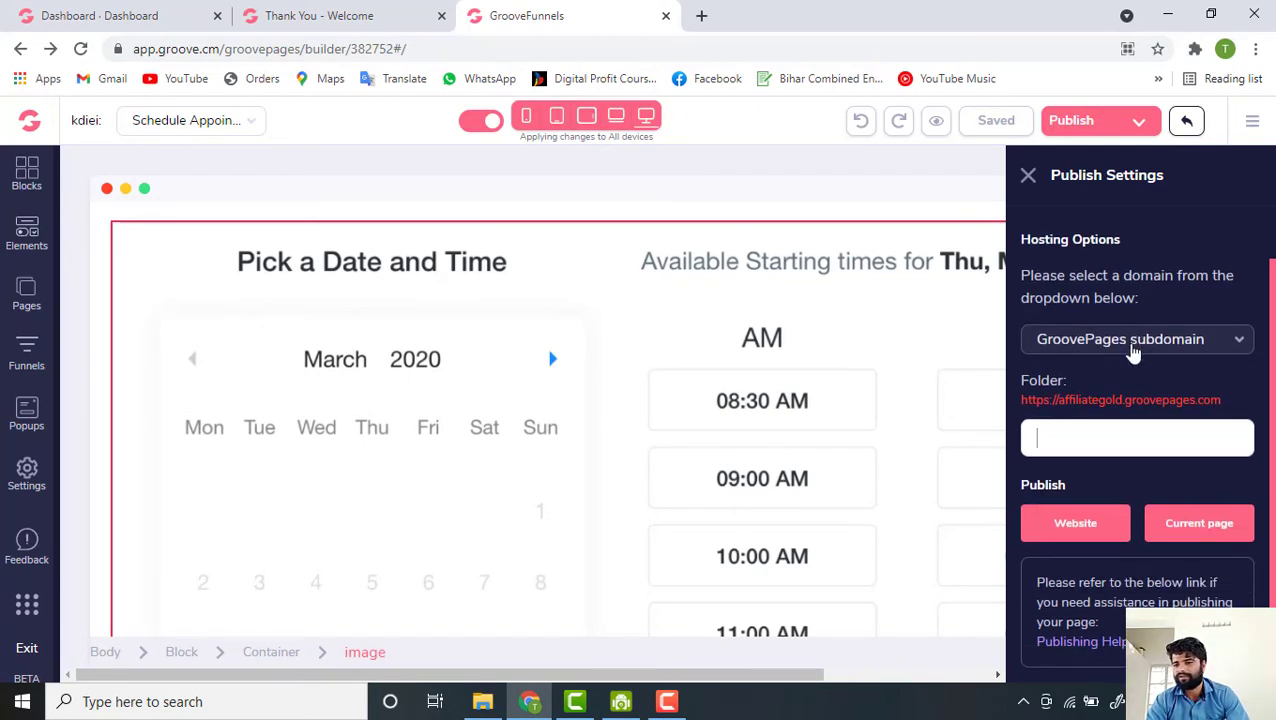
# - Set the hosting option to Custom domain and check the list of available domains
pyautogui.click(1133, 345)
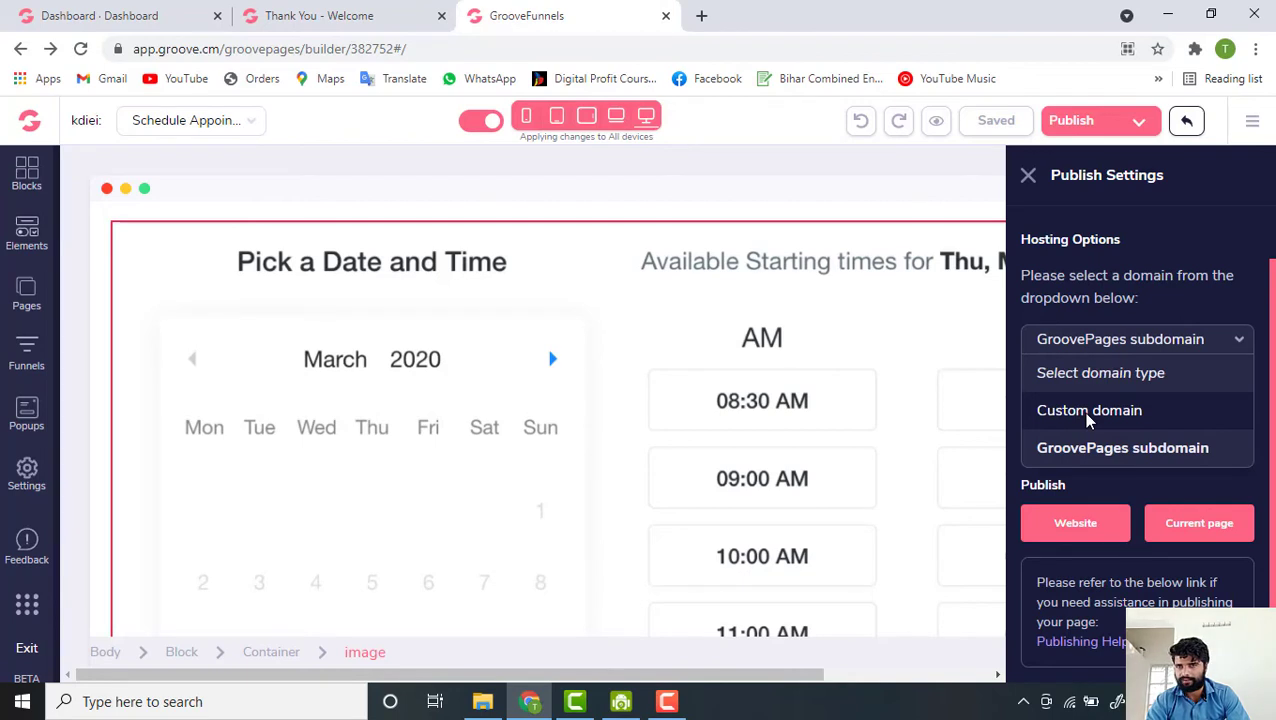
pyautogui.click(1088, 414)
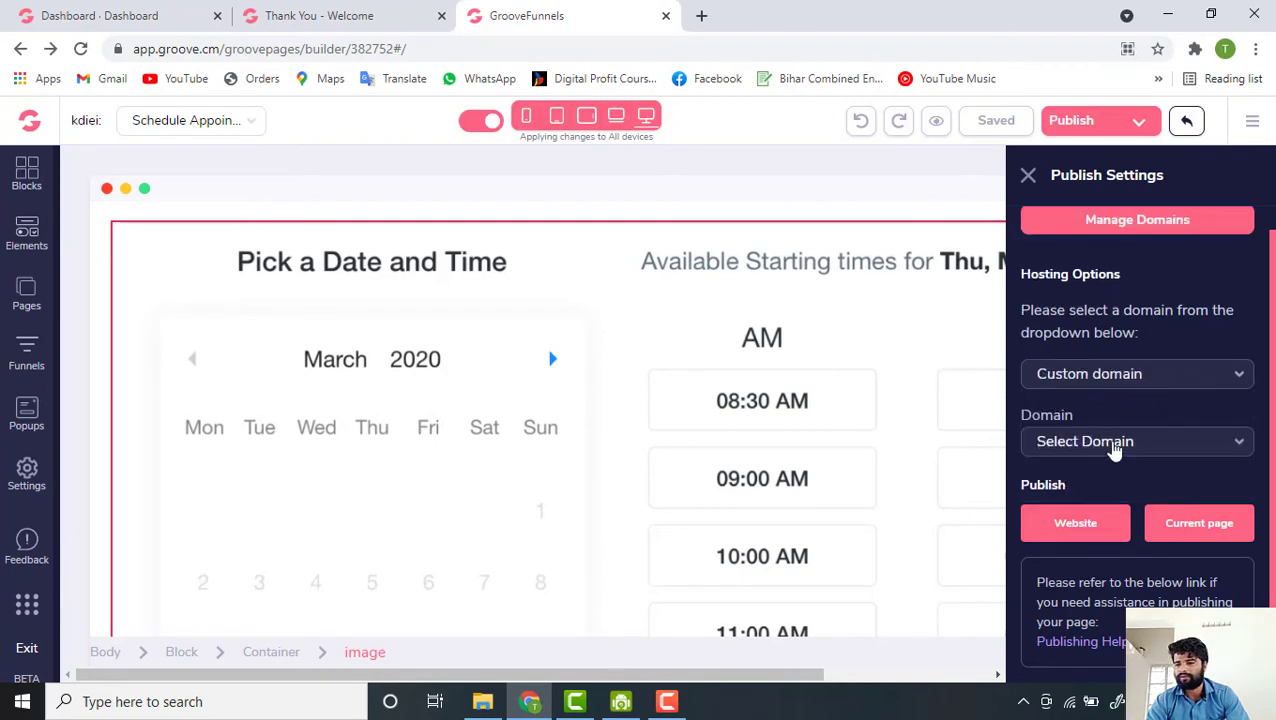
pyautogui.click(1115, 450)
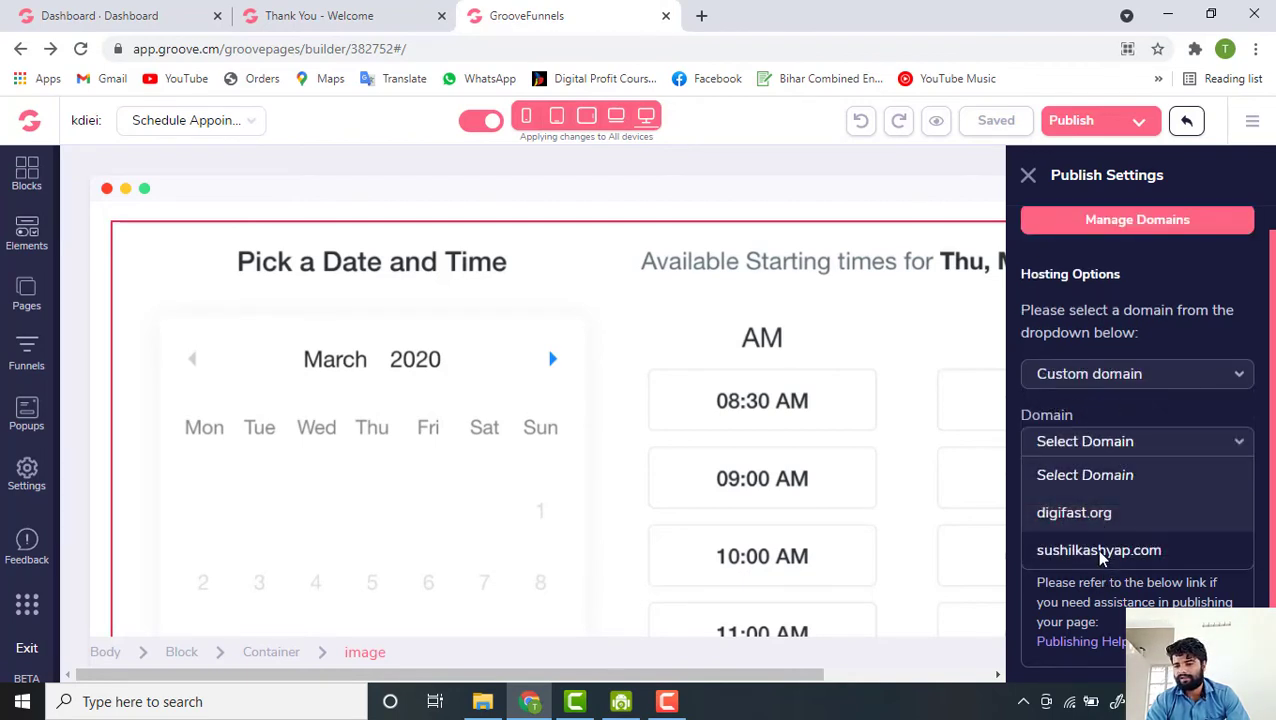
pyautogui.click(1096, 447)
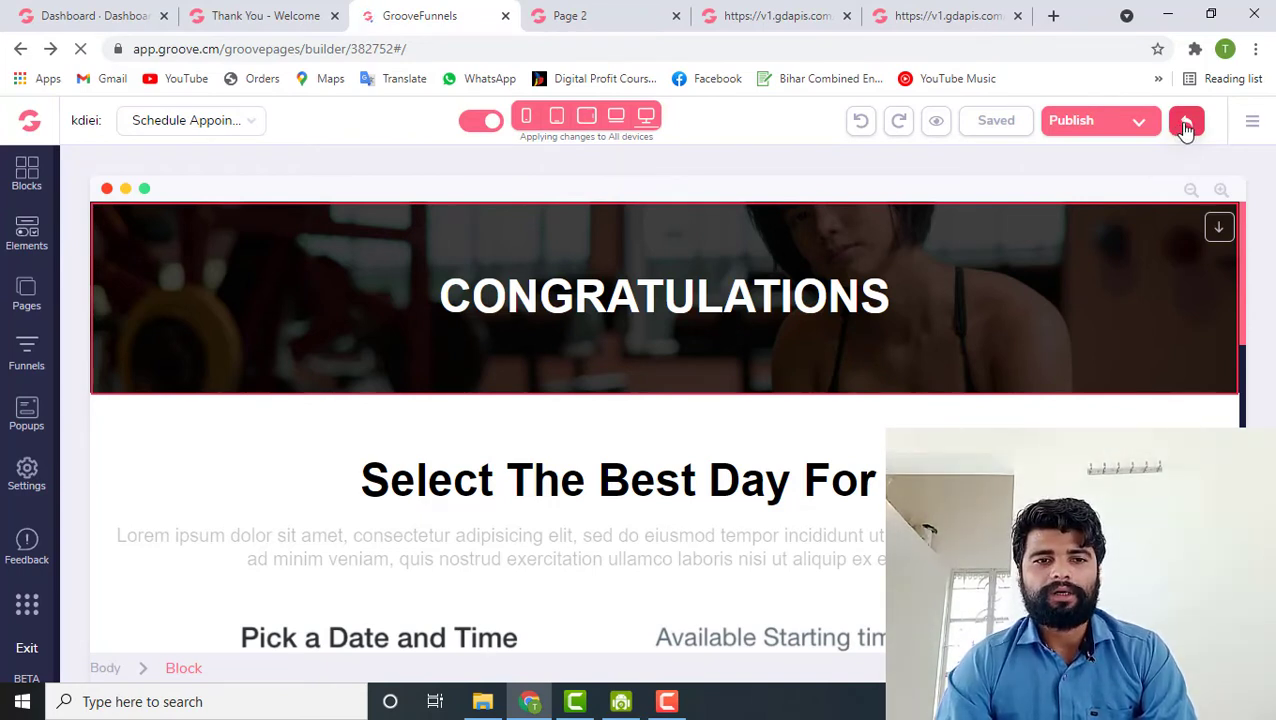
# - Leave the builder for the My Sites list, look over the saved sites, and return to the kdiei site's builder
pyautogui.click(1186, 122)
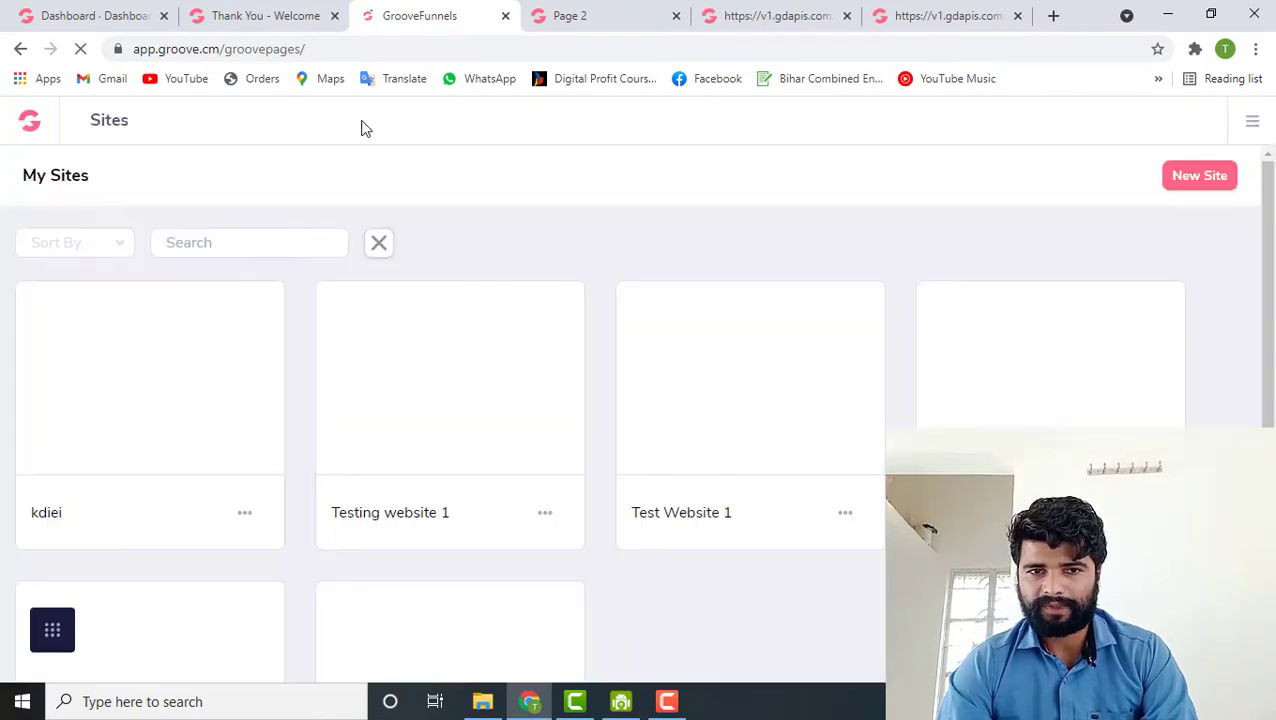
pyautogui.scroll(-1, 330, 470)
pyautogui.scroll(-1, 330, 470)
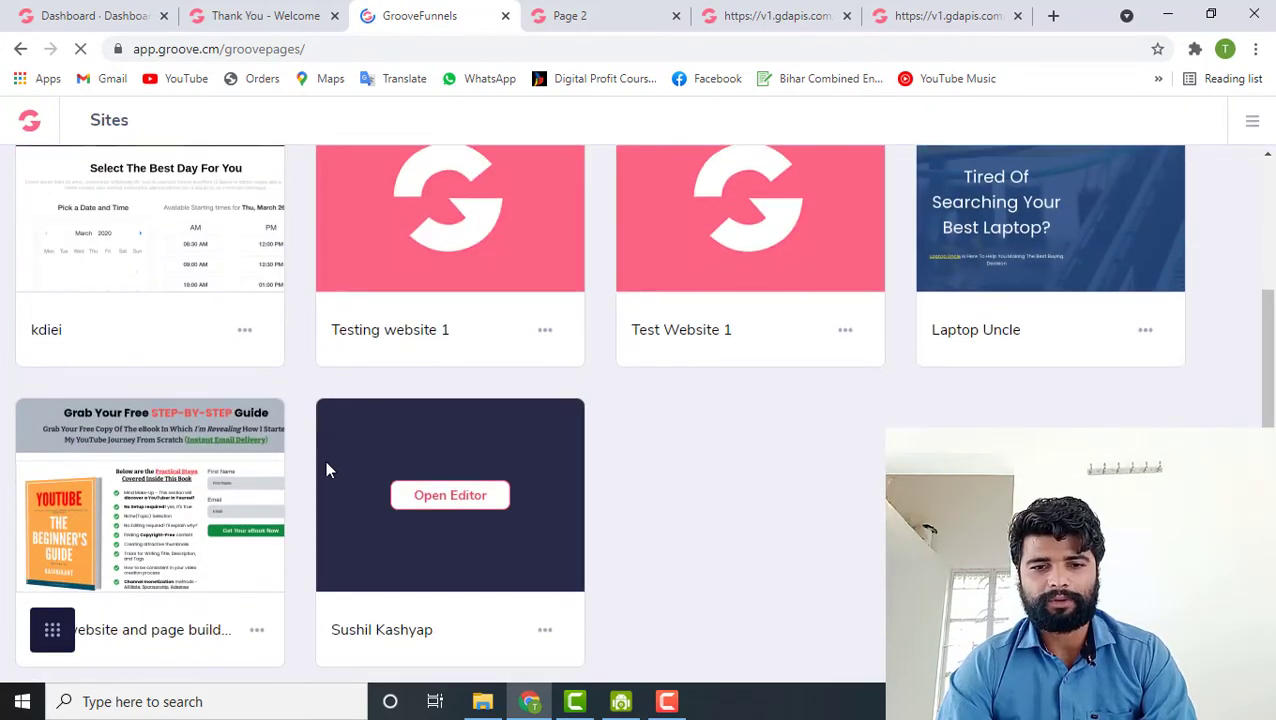
pyautogui.scroll(2, 287, 390)
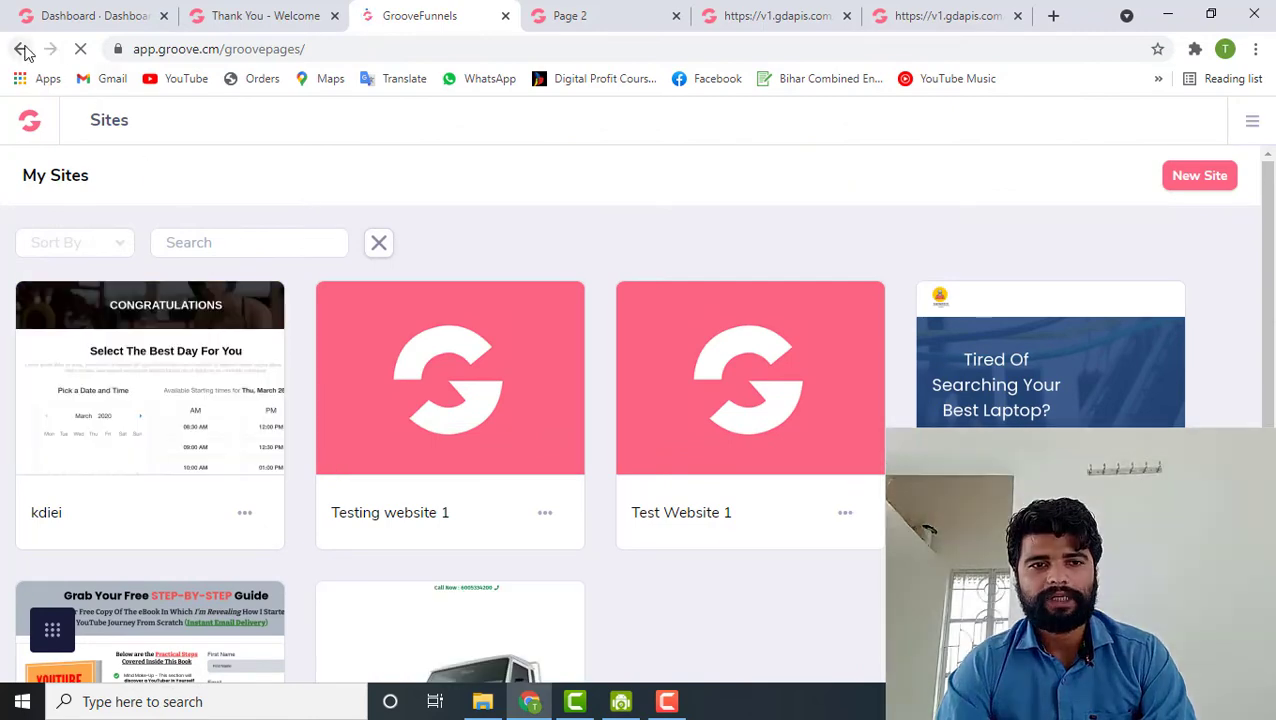
pyautogui.click(21, 48)
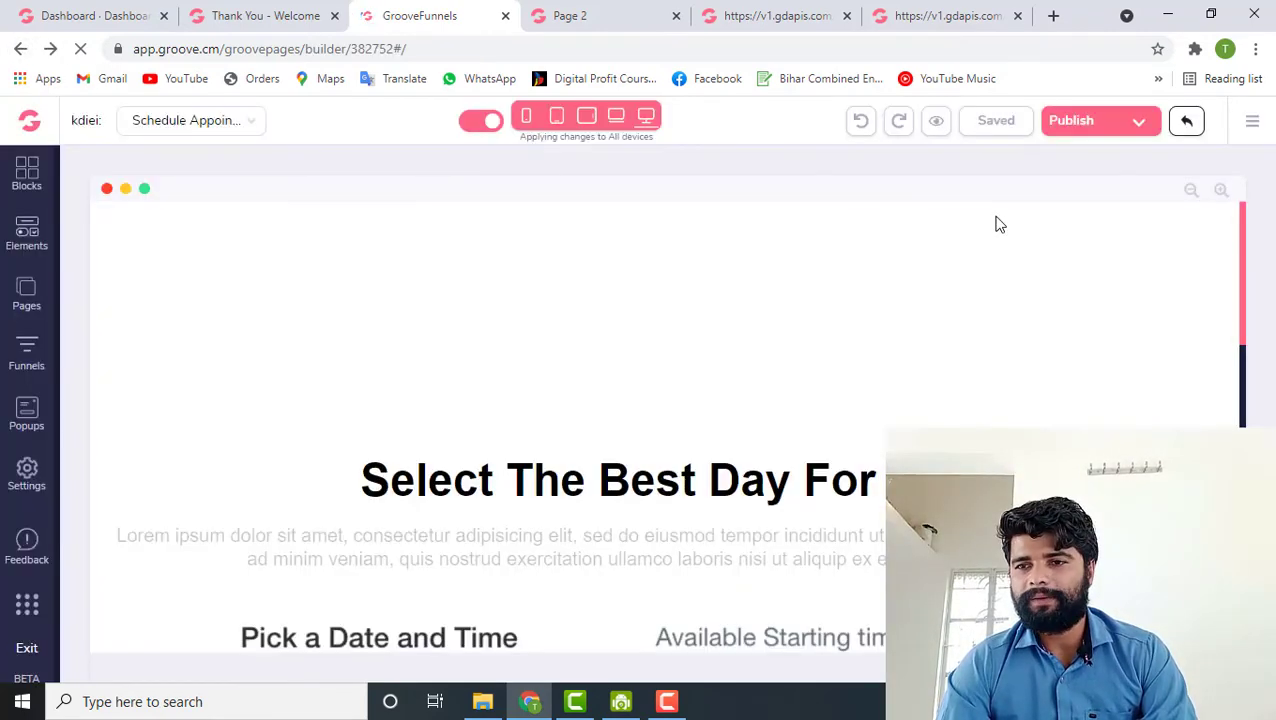
# - Check the account options, such as integrations and billing settings, and look over the appointment page again
pyautogui.click(1250, 124)
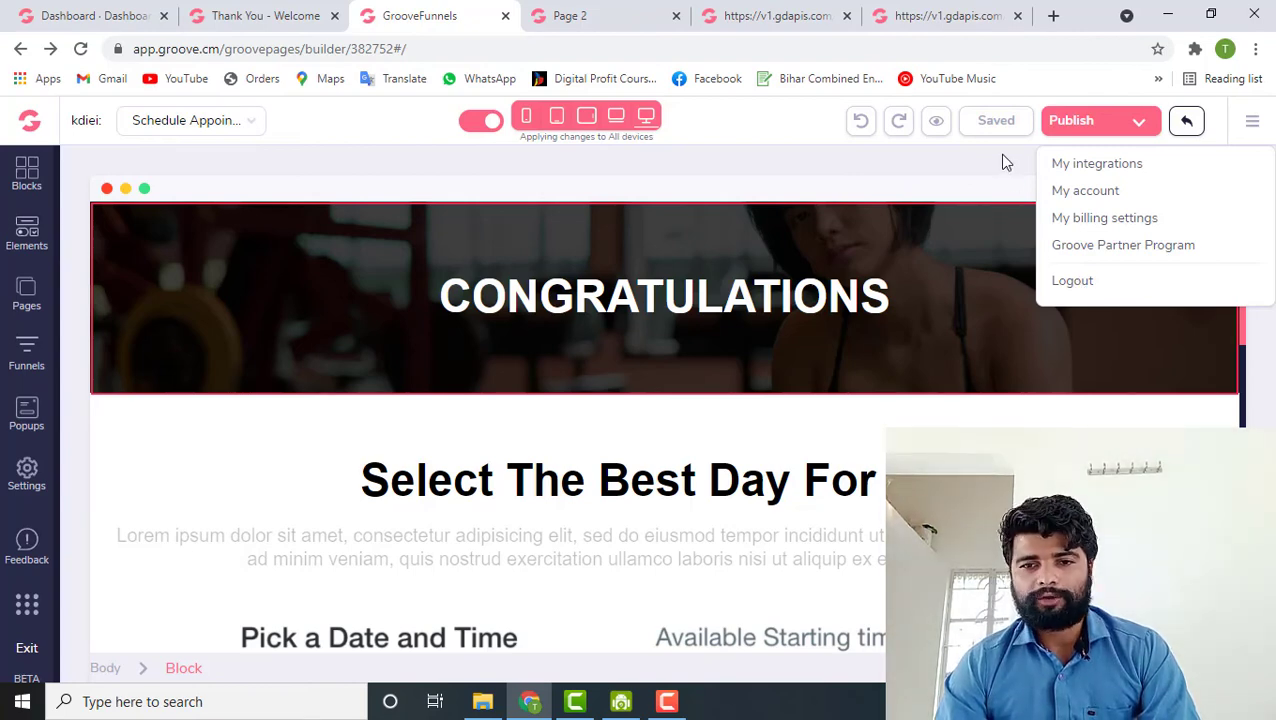
pyautogui.click(1005, 162)
pyautogui.scroll(-3, 955, 416)
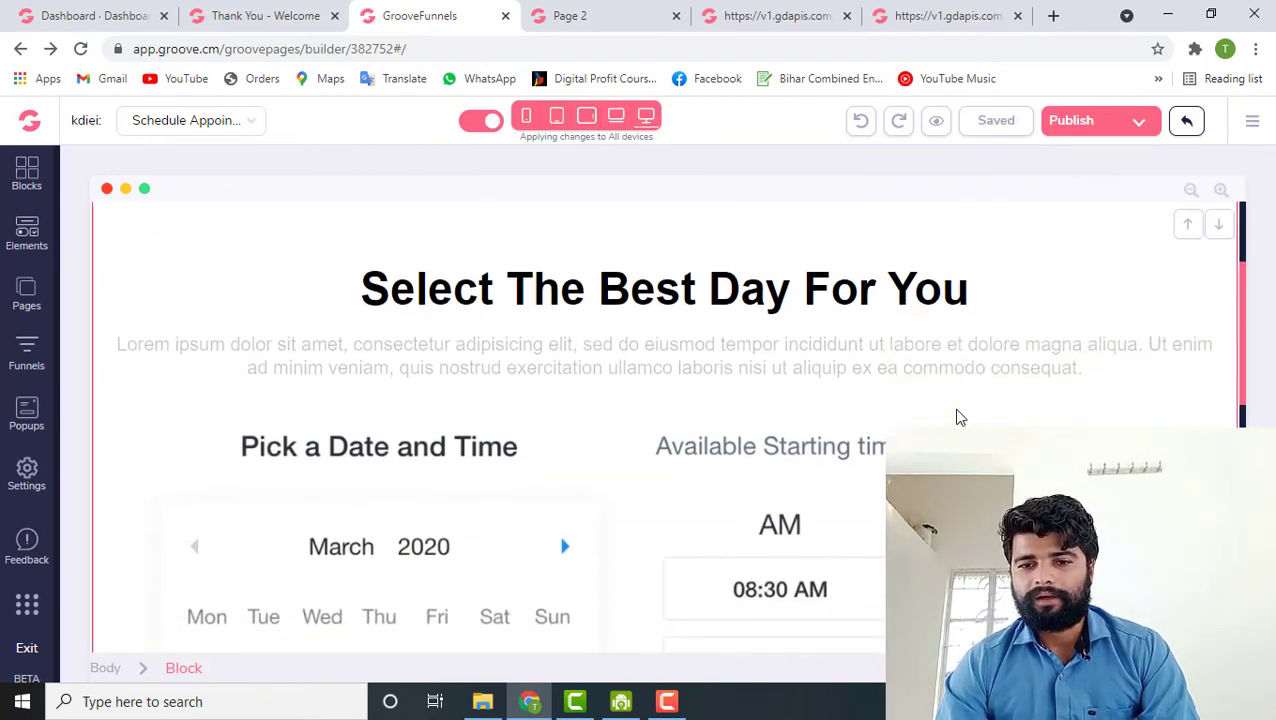
pyautogui.scroll(-4, 957, 417)
pyautogui.scroll(7, 957, 417)
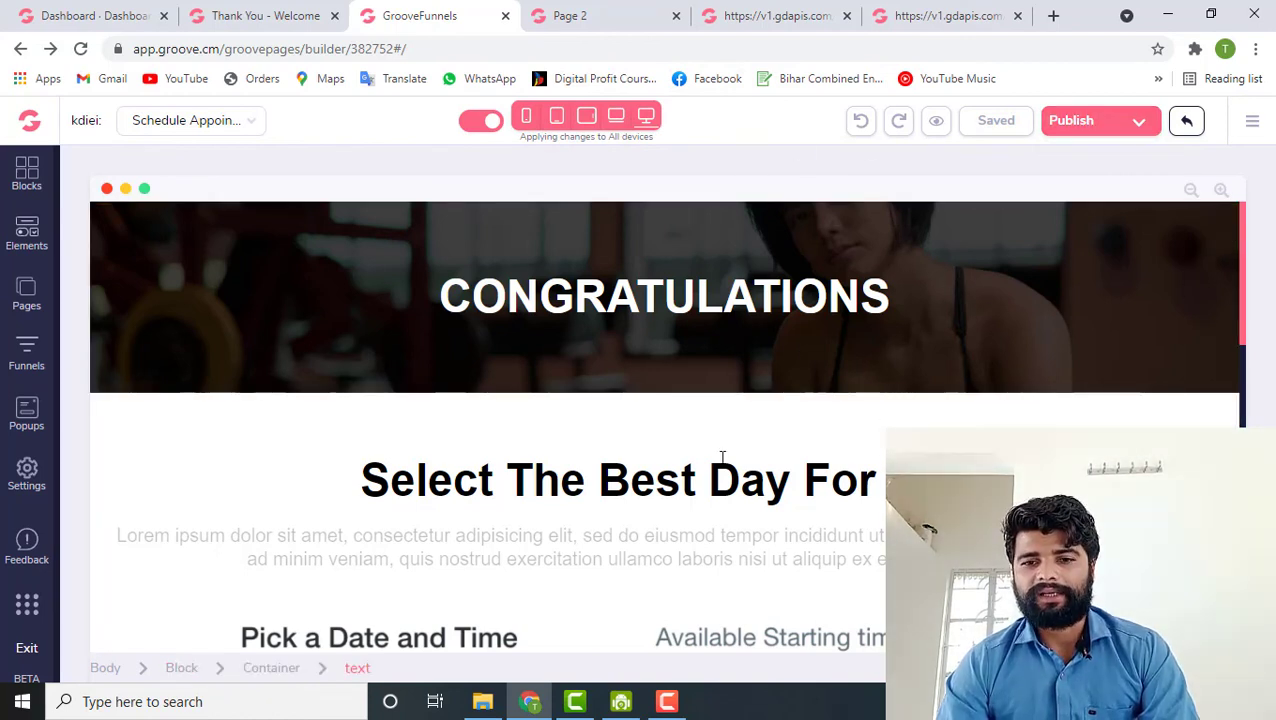
pyautogui.scroll(-1, 722, 457)
pyautogui.scroll(1, 620, 420)
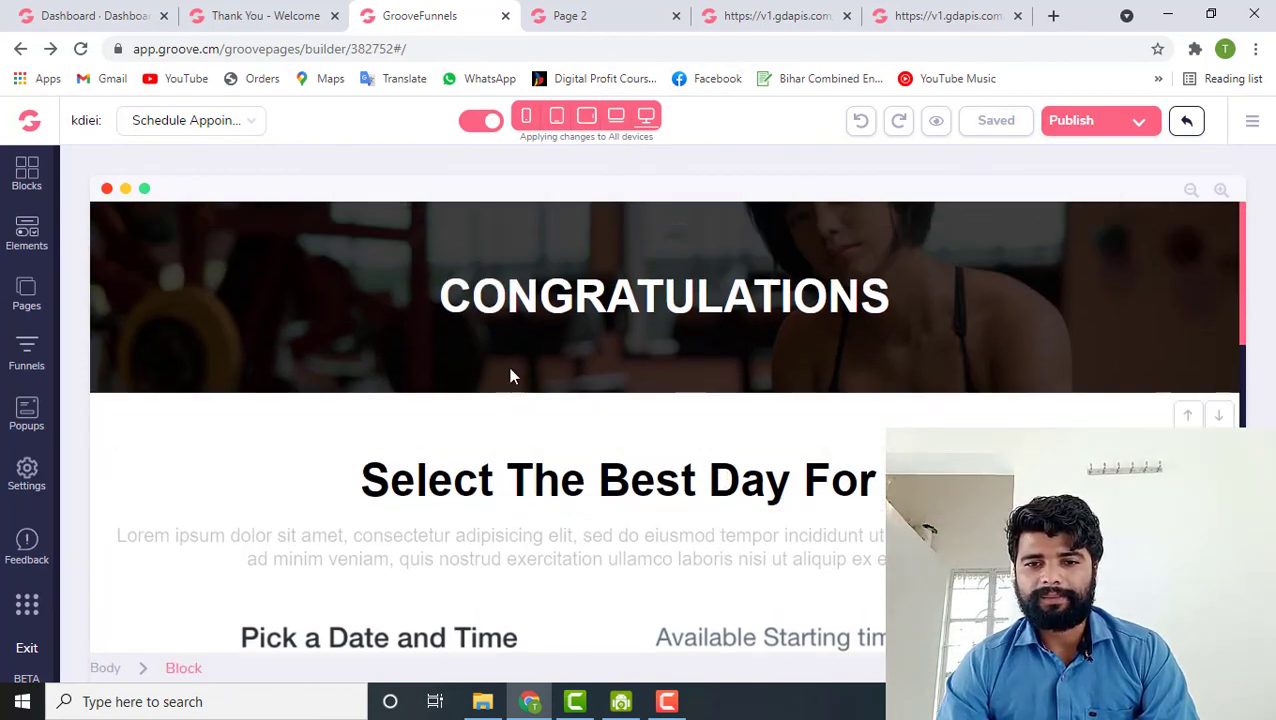
# - Open the settings of the CONGRATULATIONS header block and review its style sections from Transparency to Positioning
pyautogui.click(347, 273)
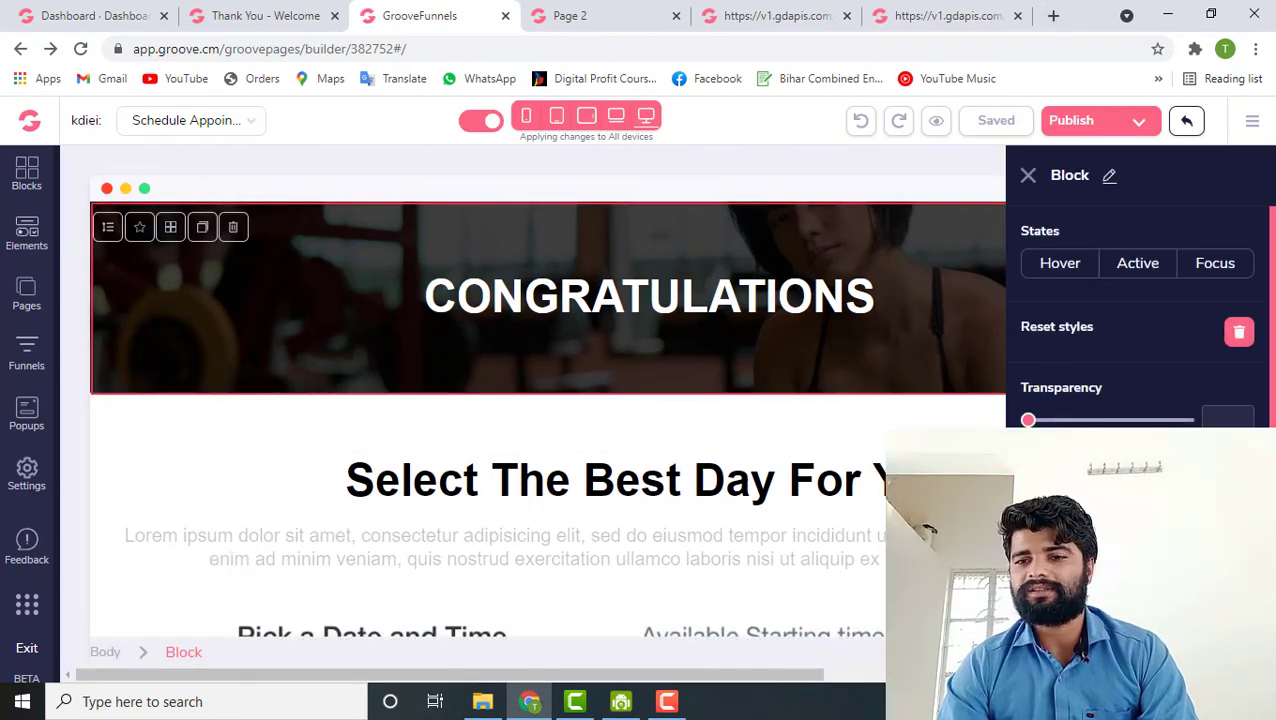
pyautogui.scroll(-3, 1140, 320)
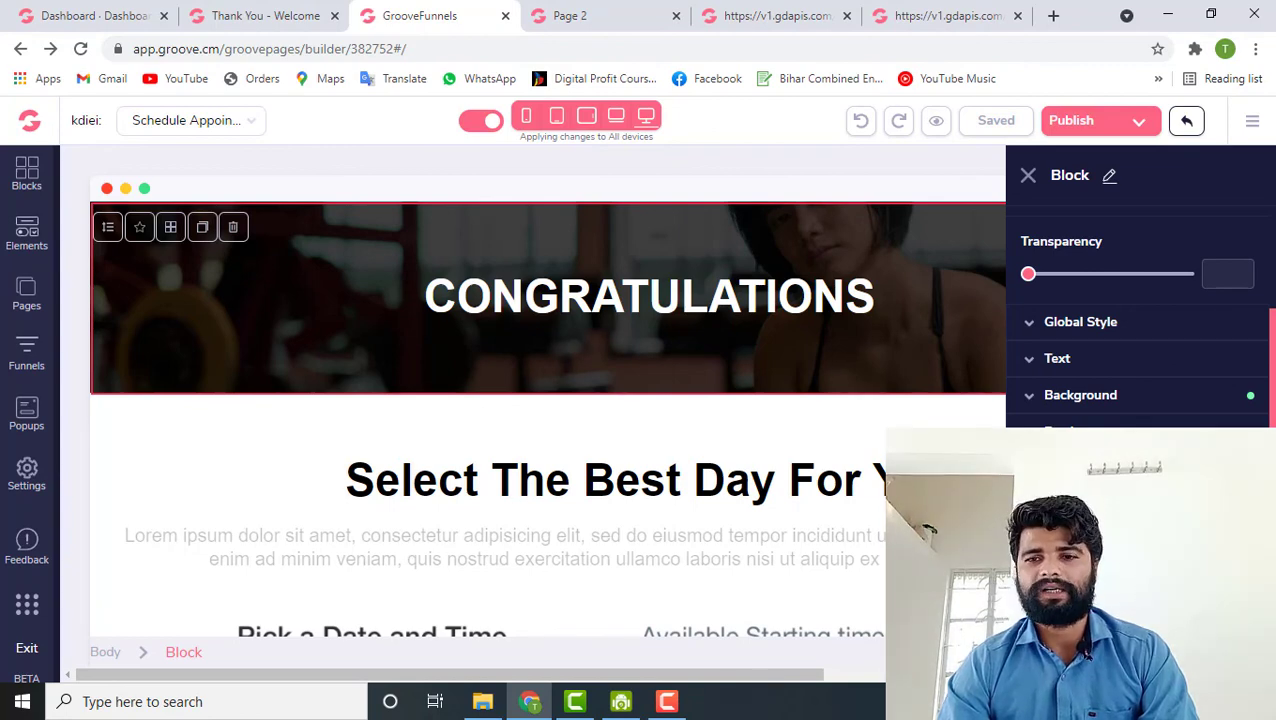
pyautogui.scroll(-1, 1140, 300)
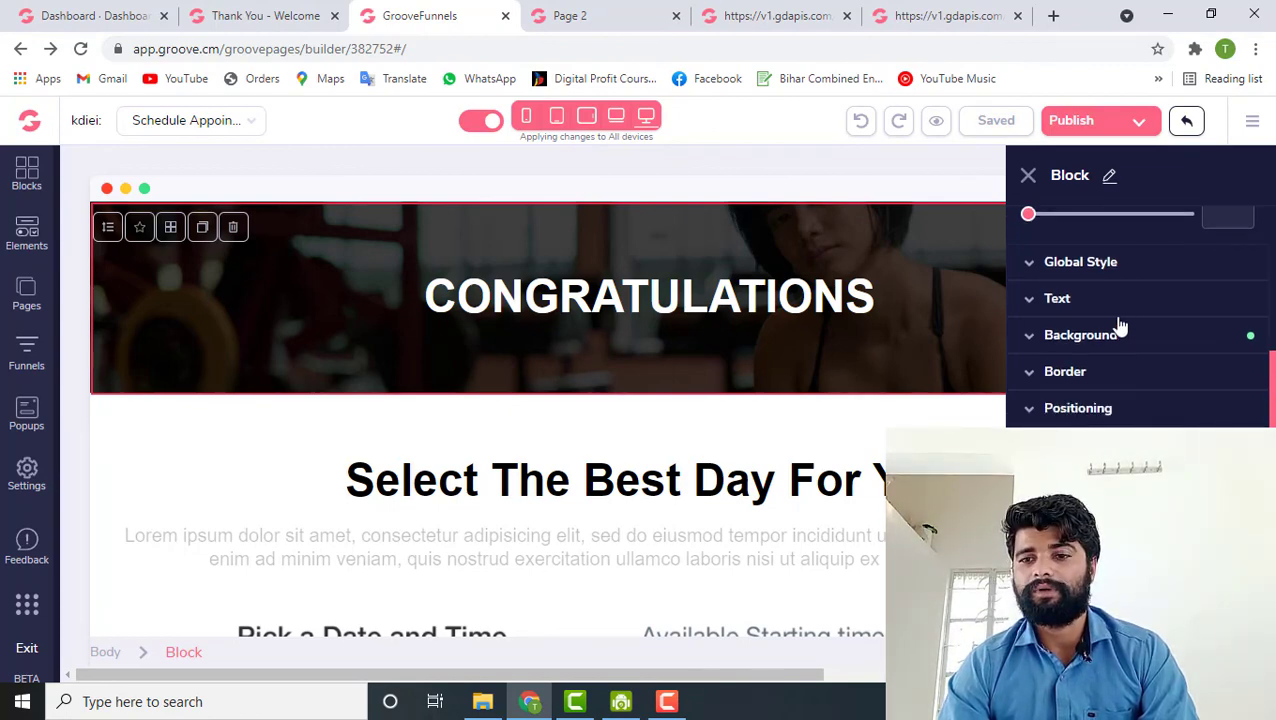
pyautogui.scroll(2, 1096, 305)
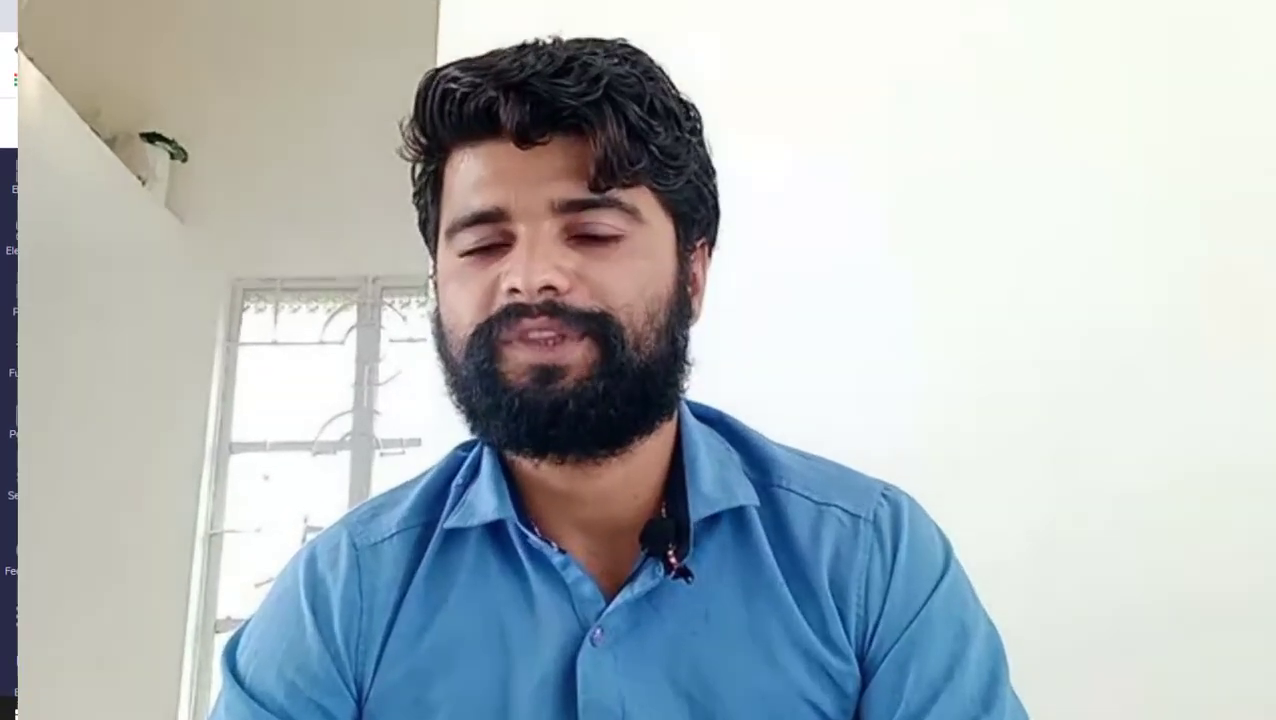